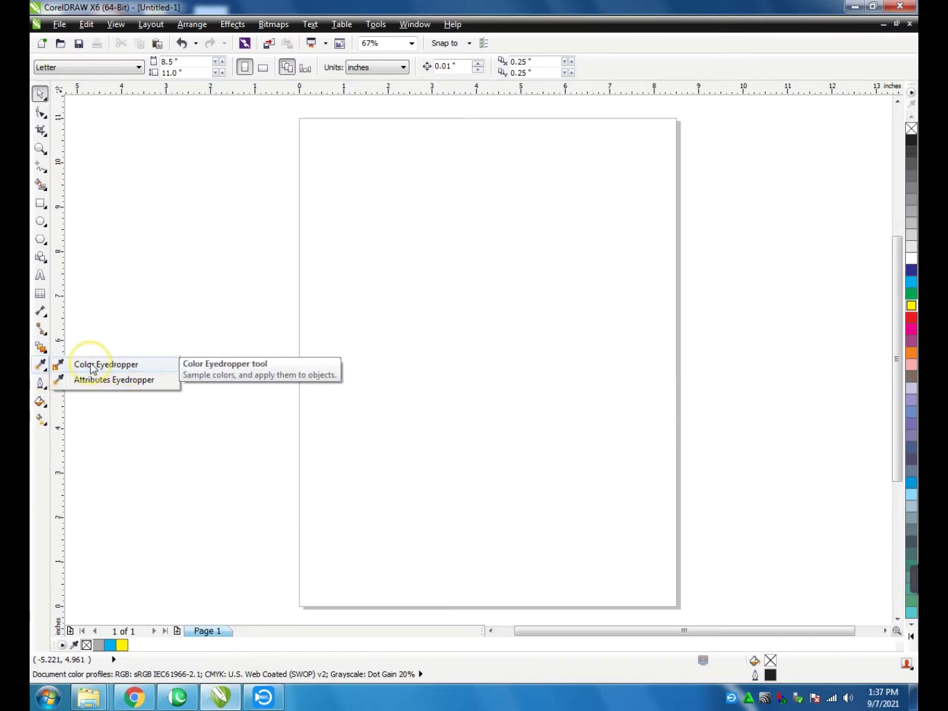
Step: Draw a rectangle about 1.55 by 1.74 inches and, below it, an ellipse about 2.10 by 2.54 inches on the page
left_click(107, 364)
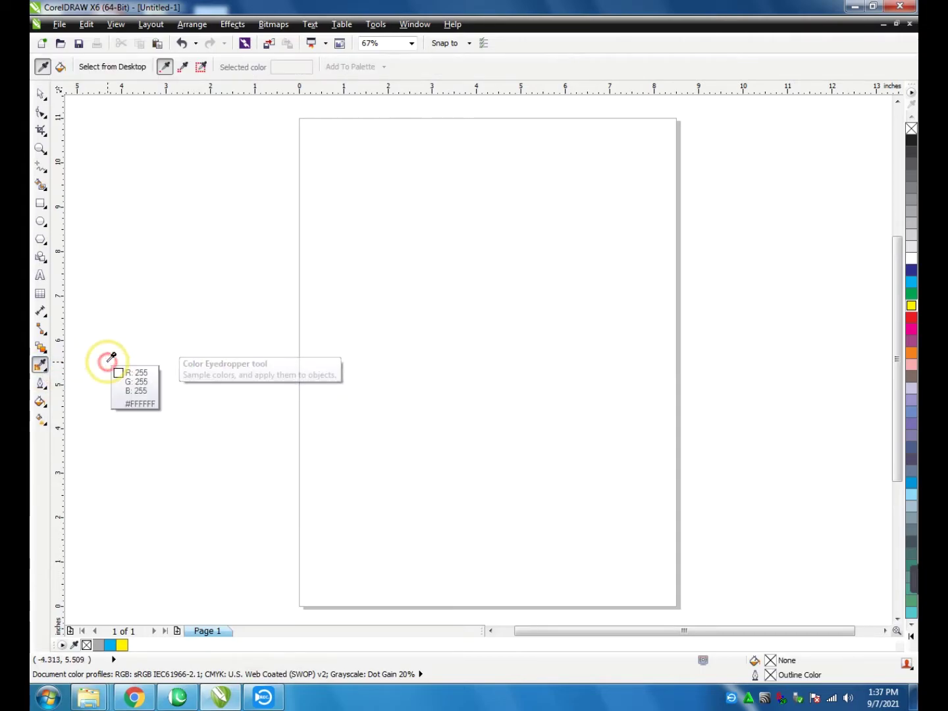
left_click(40, 203)
left_click_drag(356, 205, 425, 282)
left_click(40, 222)
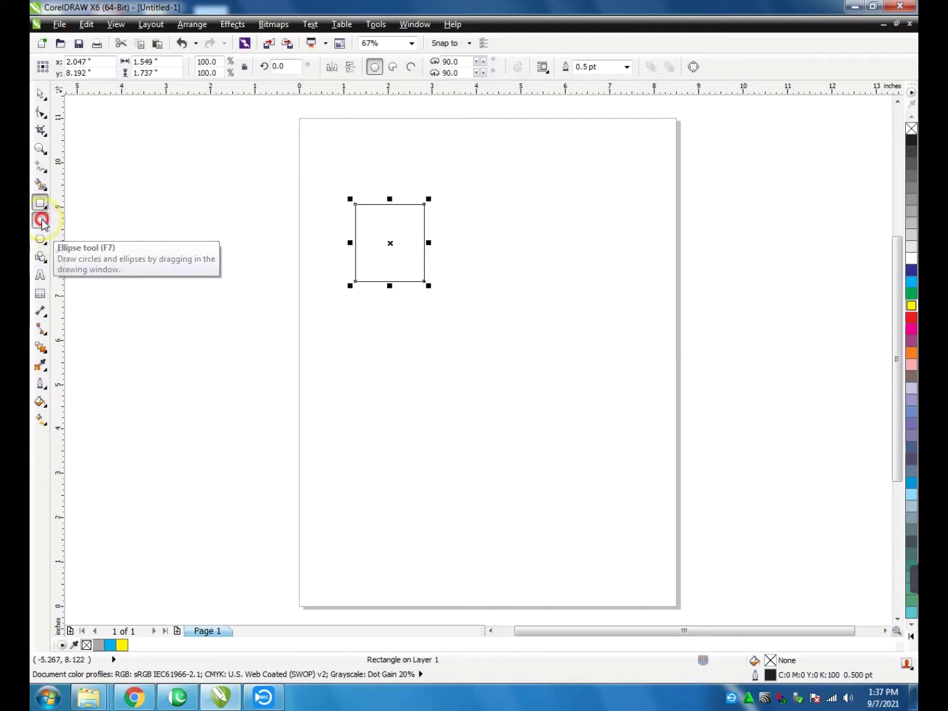
left_click_drag(411, 336, 506, 449)
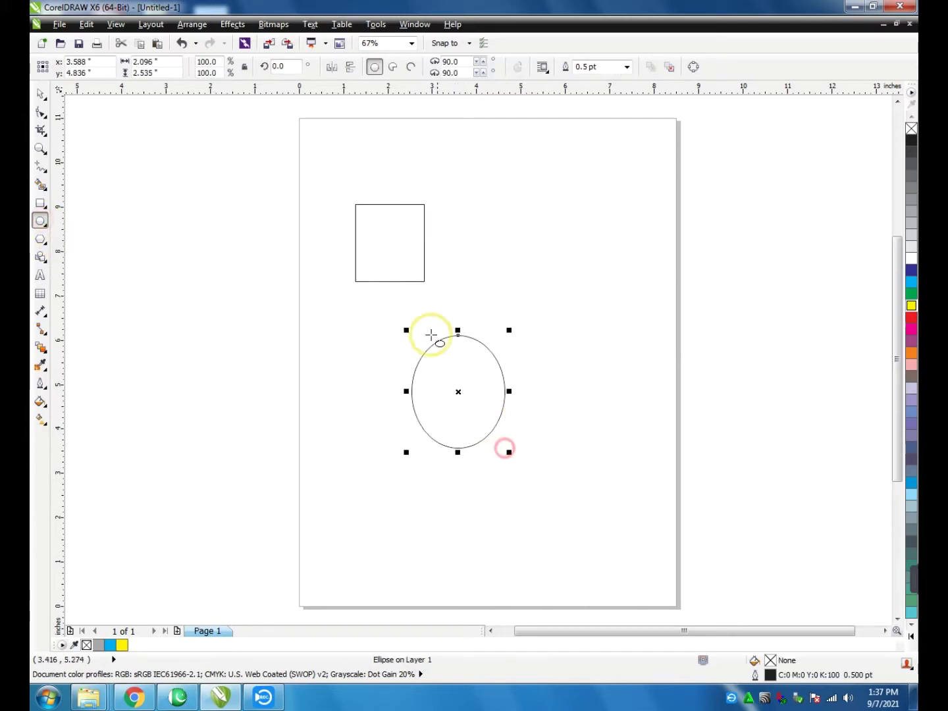
Step: Fill the rectangle with blue (C100 M100 Y0 K0) and move it to about x 3.37, y 8.54 inches
key("space")
left_click(404, 280)
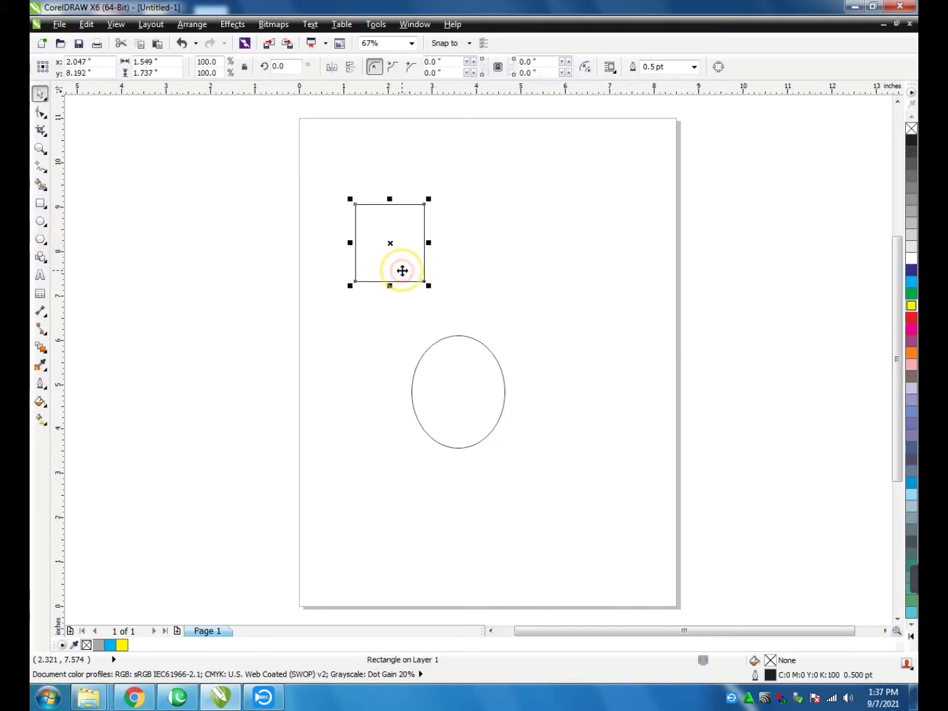
left_click(912, 272)
left_click_drag(404, 237, 462, 222)
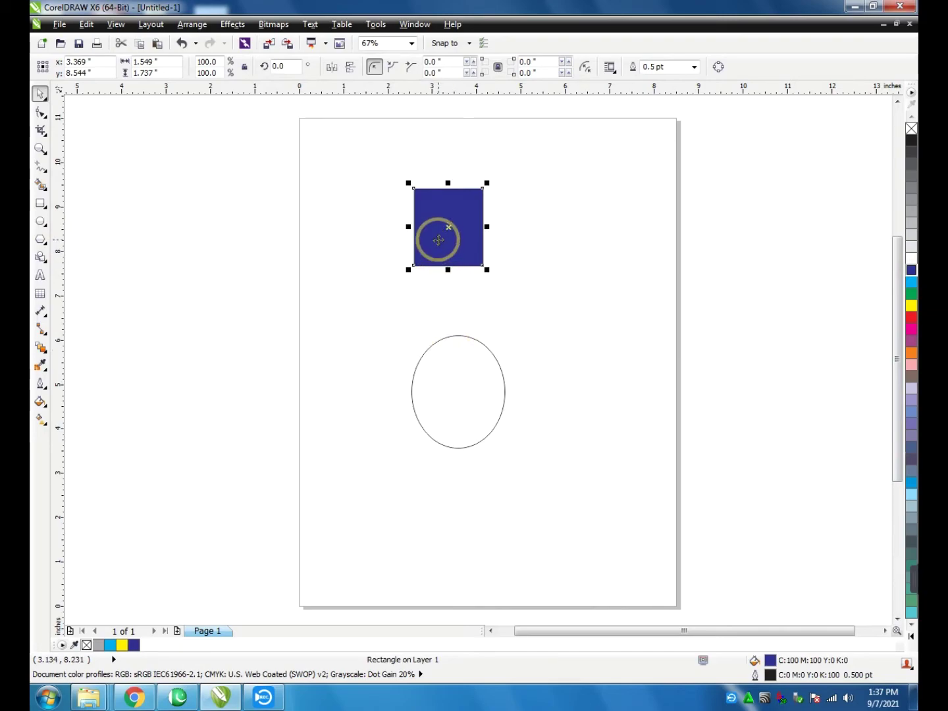
Step: Sample the rectangle's blue fill with the Color Eyedropper and apply it to the ellipse
left_click(40, 366)
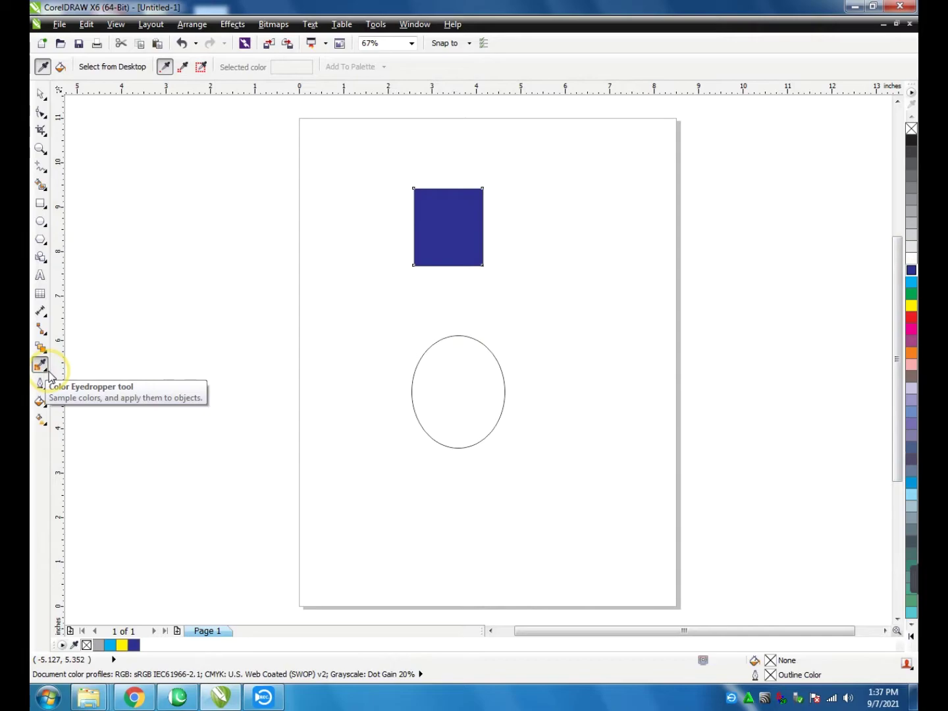
left_click(48, 373)
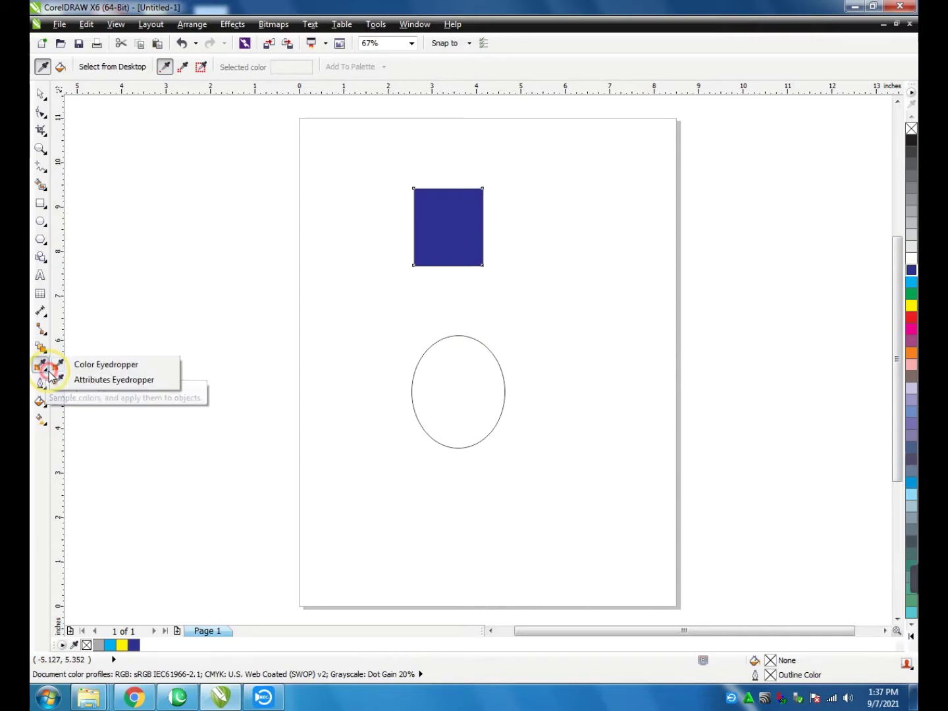
left_click(95, 371)
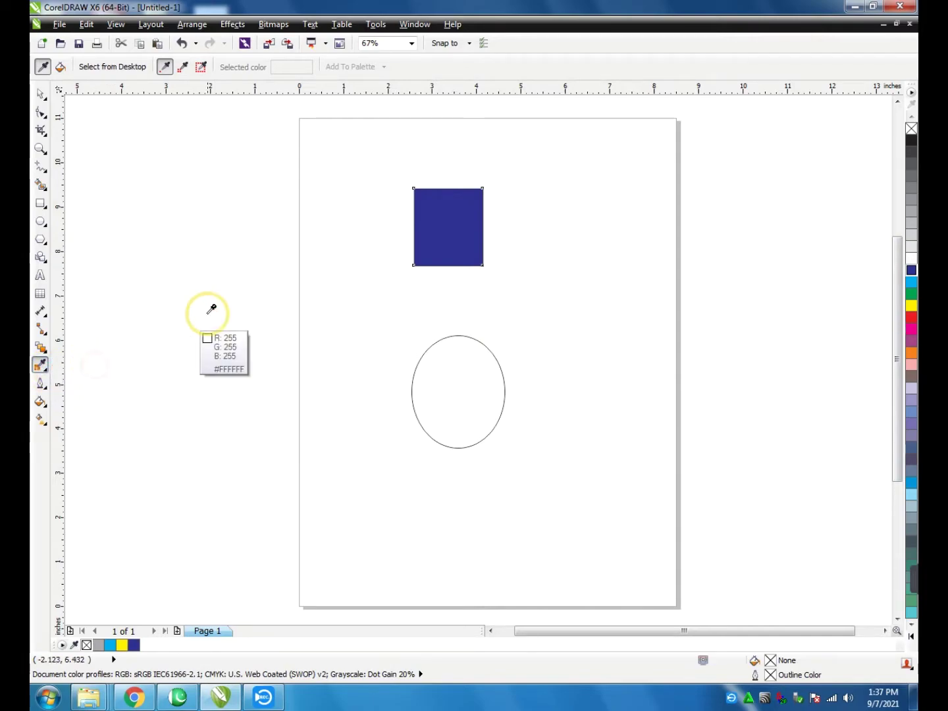
left_click(441, 212)
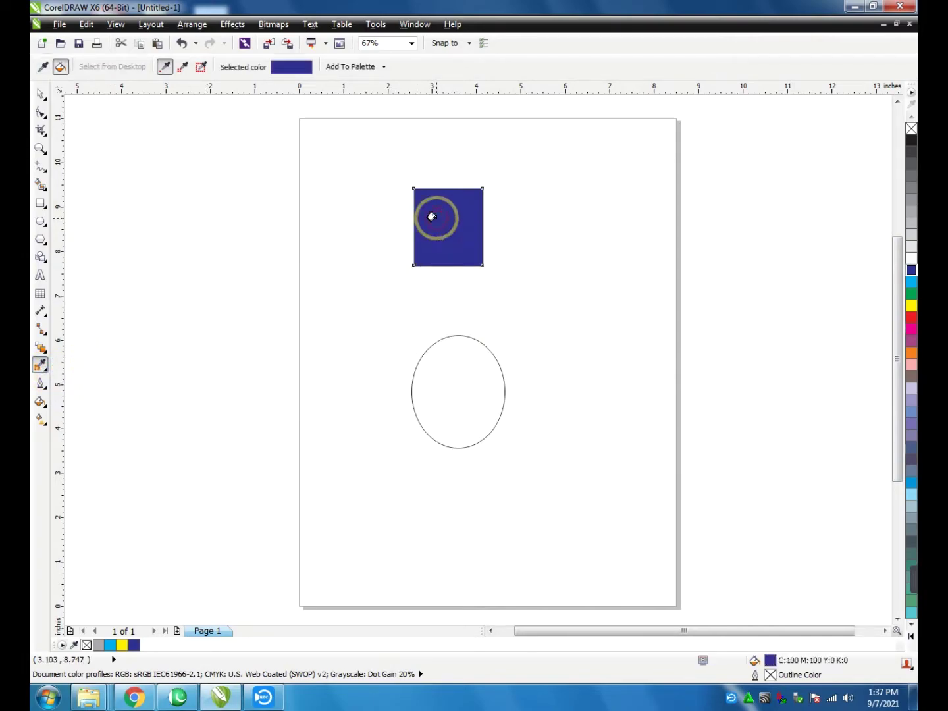
left_click(60, 68)
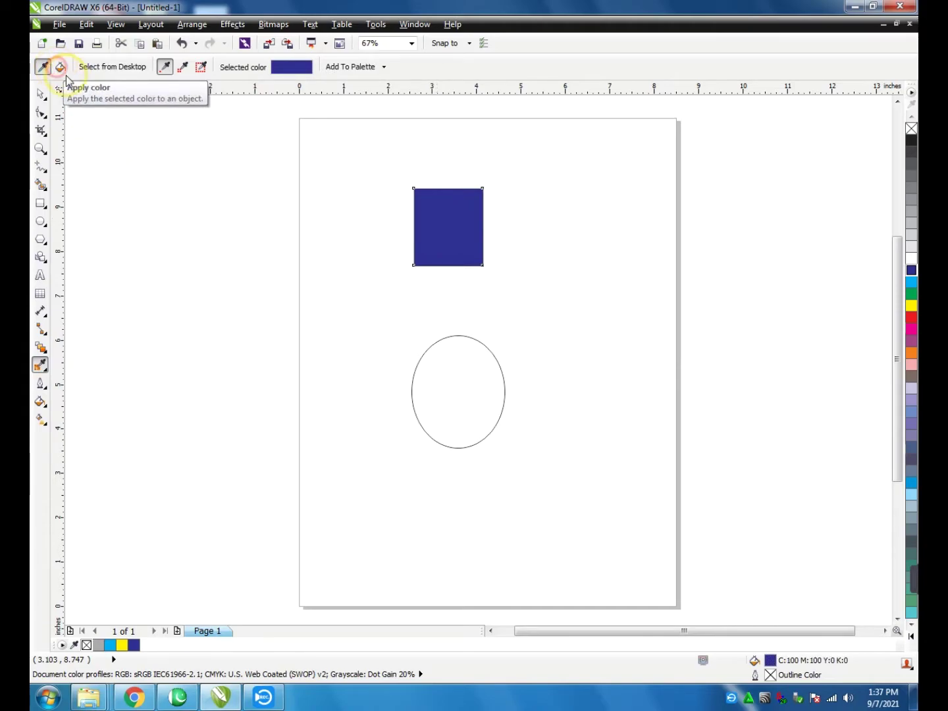
left_click(458, 376)
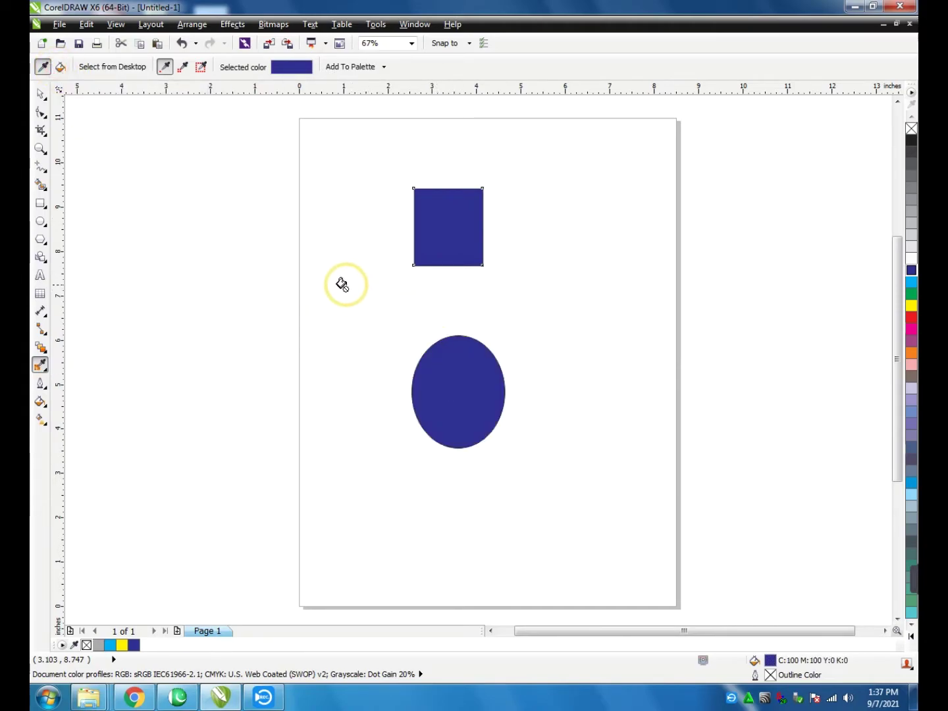
Step: Set the Color Eyedropper to its largest sampling area and look at the palette choices for the sampled colour
left_click(185, 68)
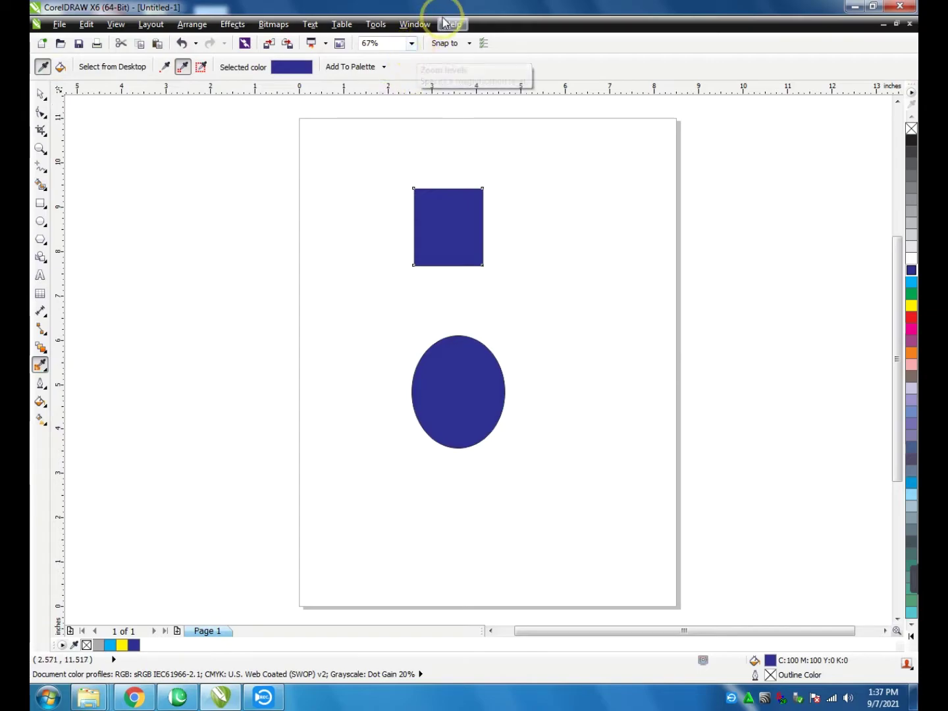
left_click(201, 67)
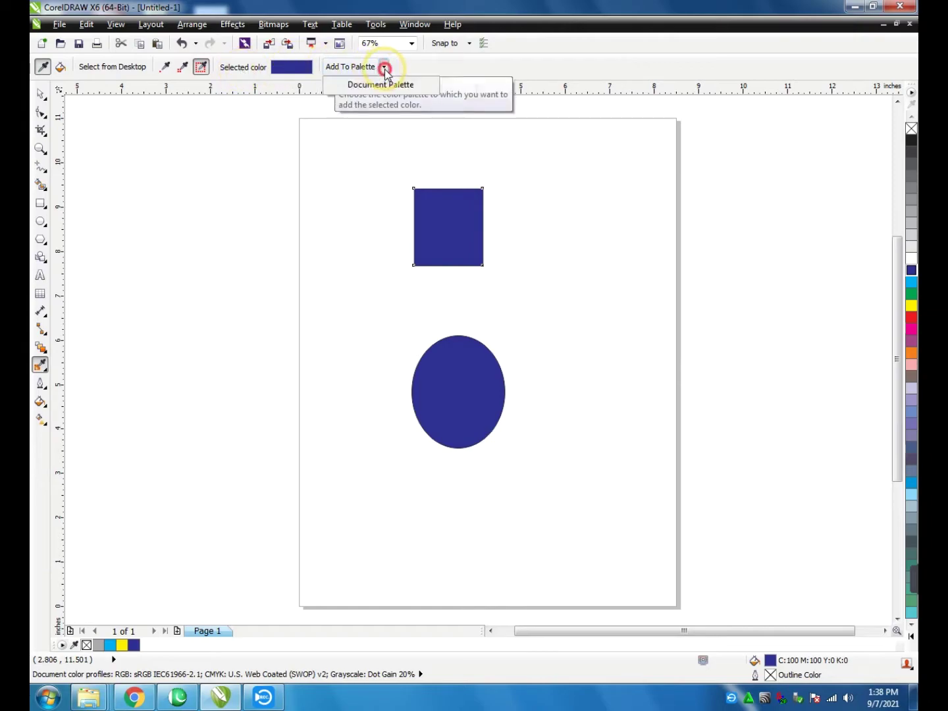
left_click(297, 73)
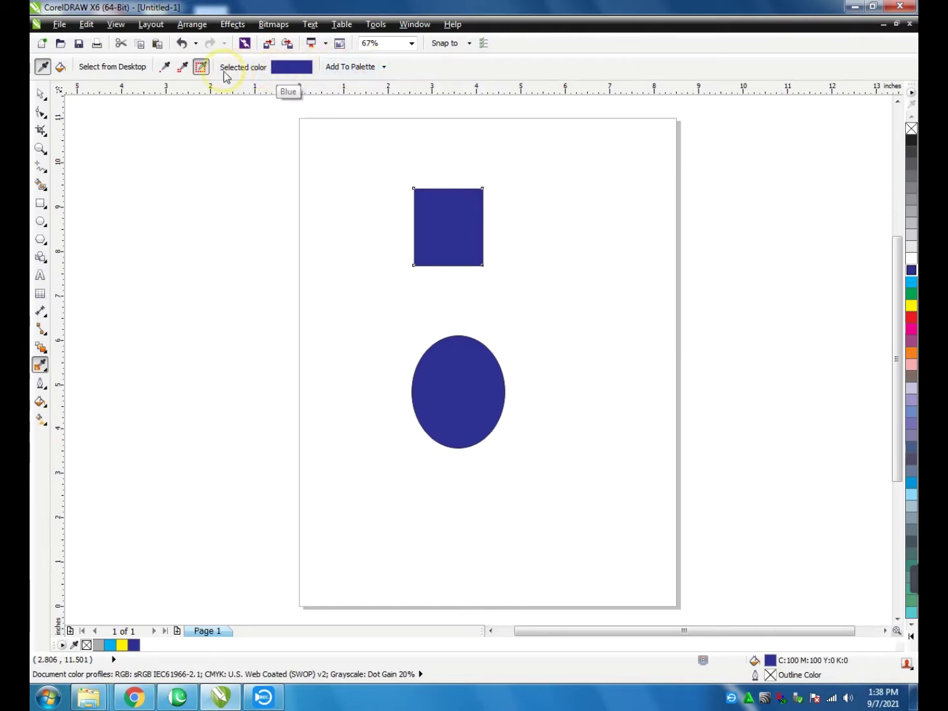
Step: Sample a purple (#9174AA) from the desktop with the Color Eyedropper and apply it to the rectangle and the ellipse
left_click(104, 73)
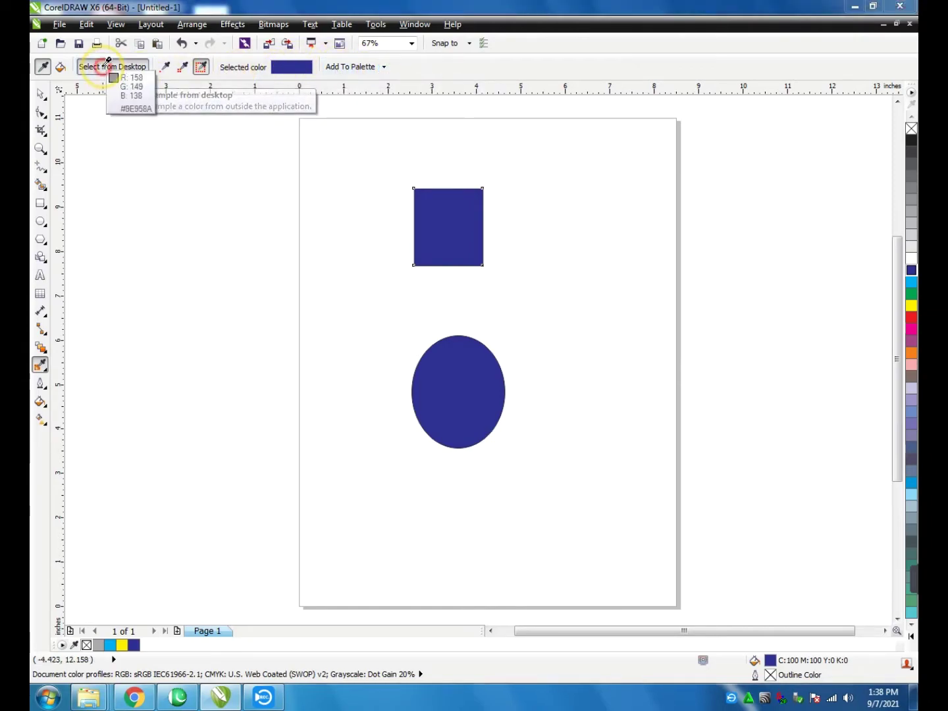
left_click(256, 33)
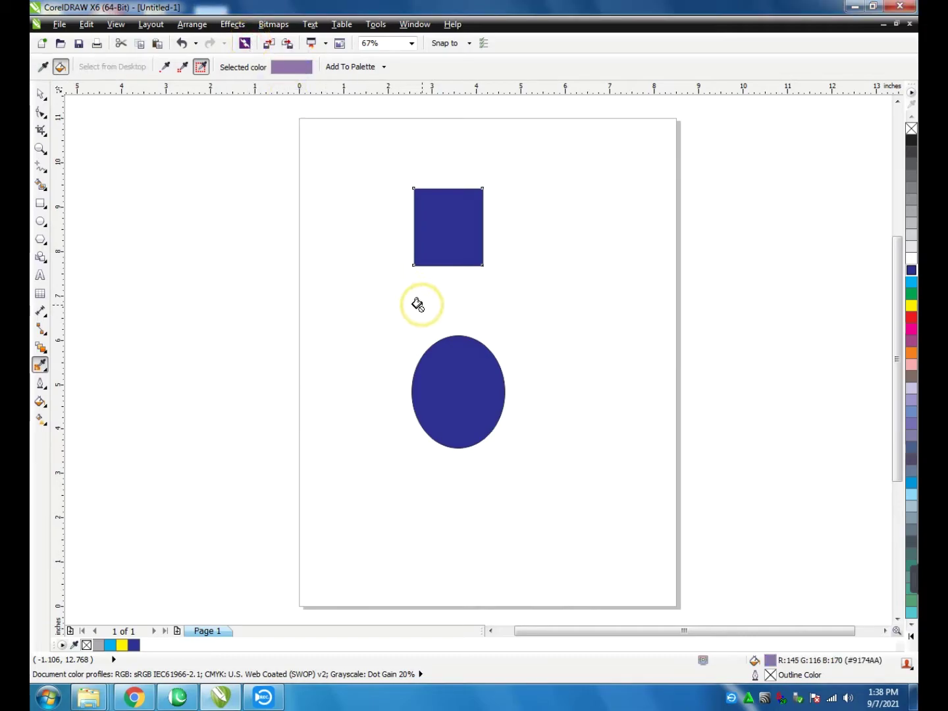
left_click(430, 222)
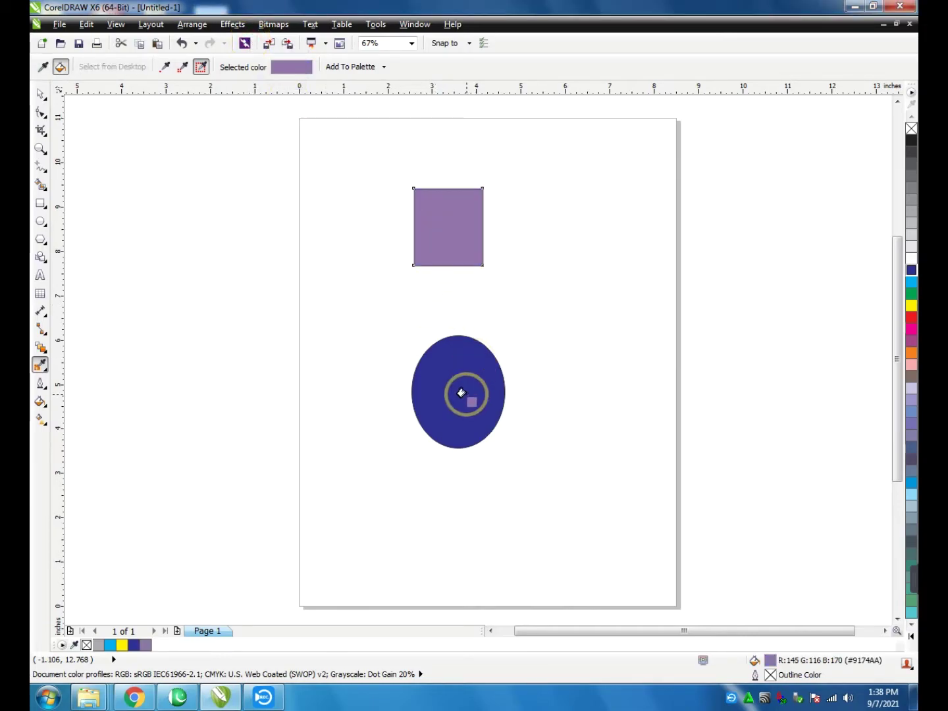
left_click(464, 391)
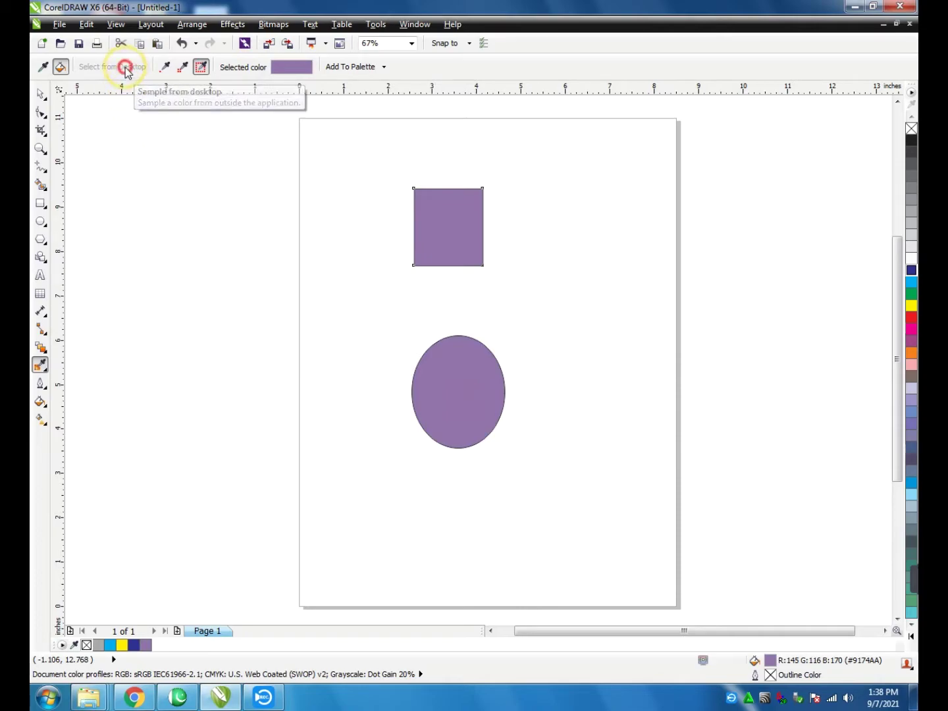
left_click(42, 68)
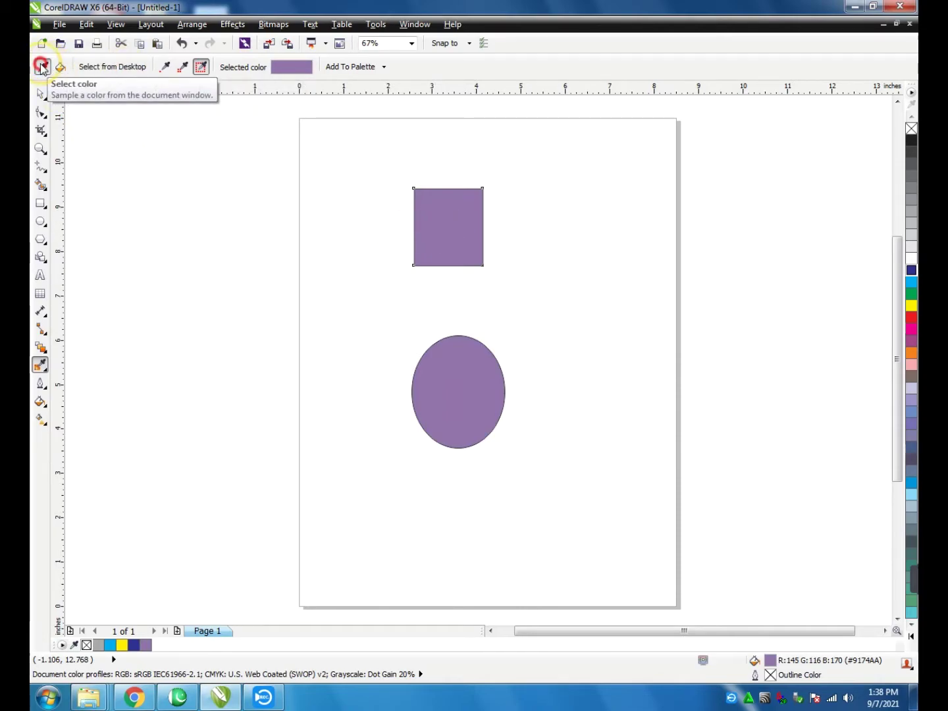
left_click(121, 69)
left_click(121, 68)
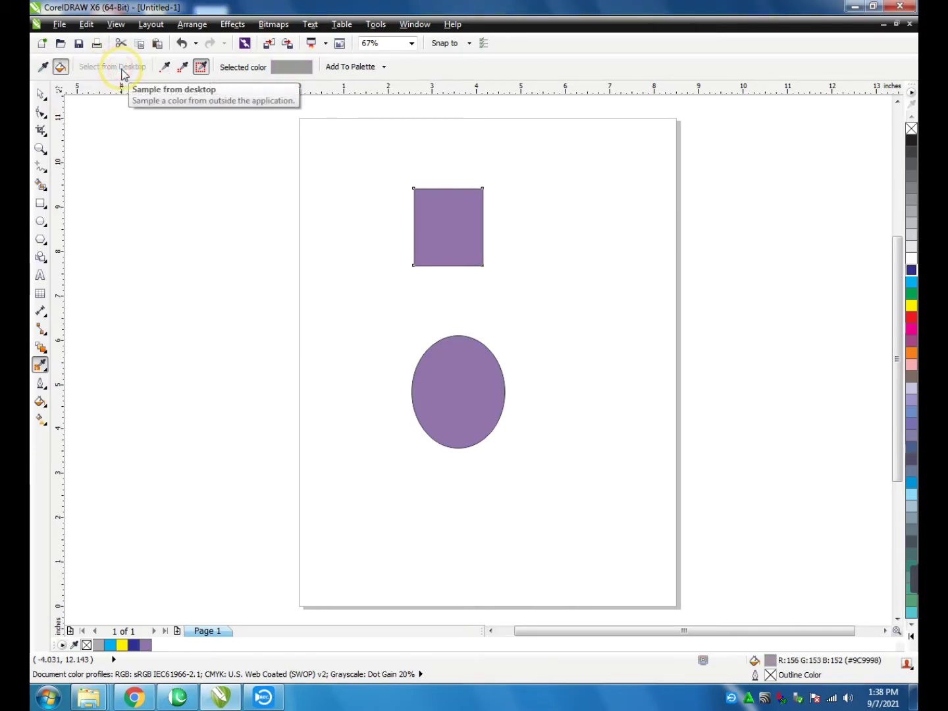
Step: Fill the rectangle with magenta, sample that colour with the Color Eyedropper and apply it to the ellipse
left_click(42, 68)
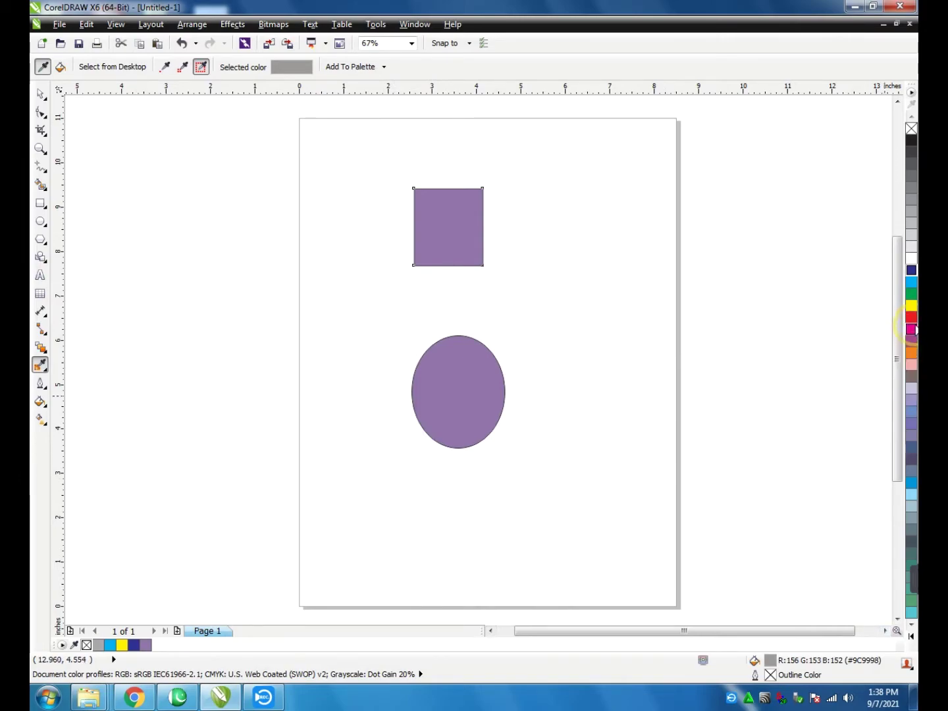
left_click(911, 323)
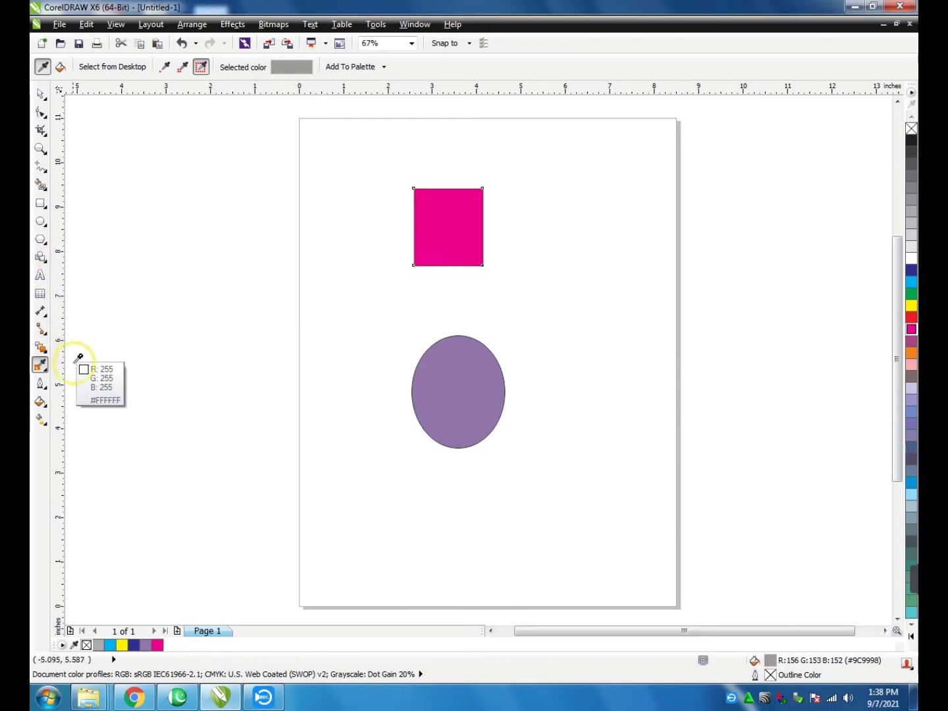
left_click(442, 214)
left_click(448, 381)
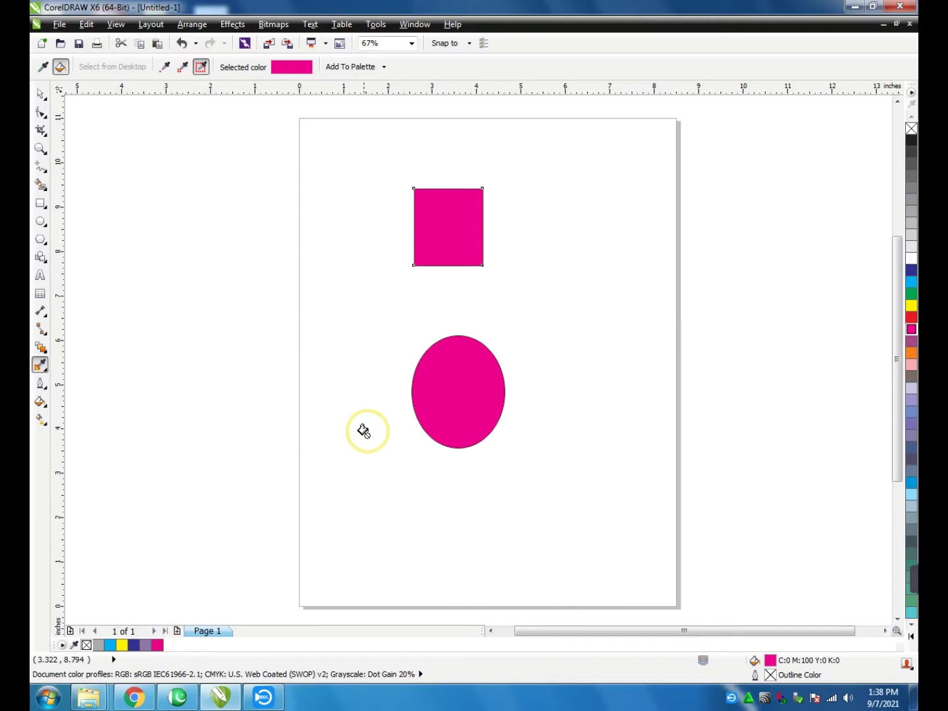
Step: Move the ellipse up and to the right of the page centre, to about x 6.22, y 6.62 inches
key("space")
left_click_drag(479, 387, 581, 314)
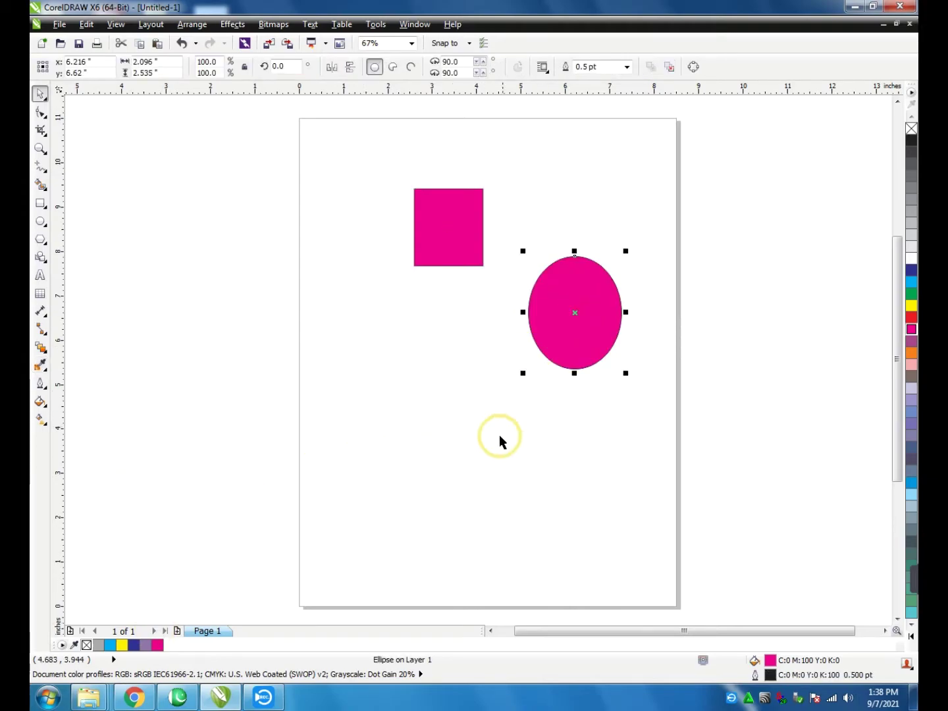
left_click(486, 359)
Step: Fill the rectangle with yellow (C0 M0 Y100 K0)
left_click(442, 235)
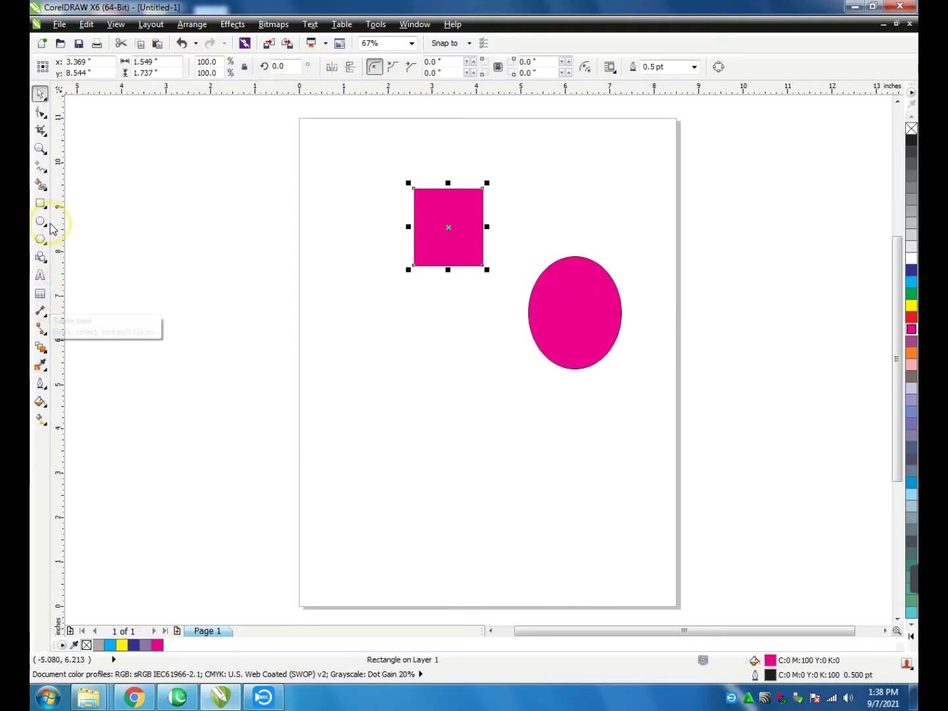
left_click(427, 205)
left_click(454, 248)
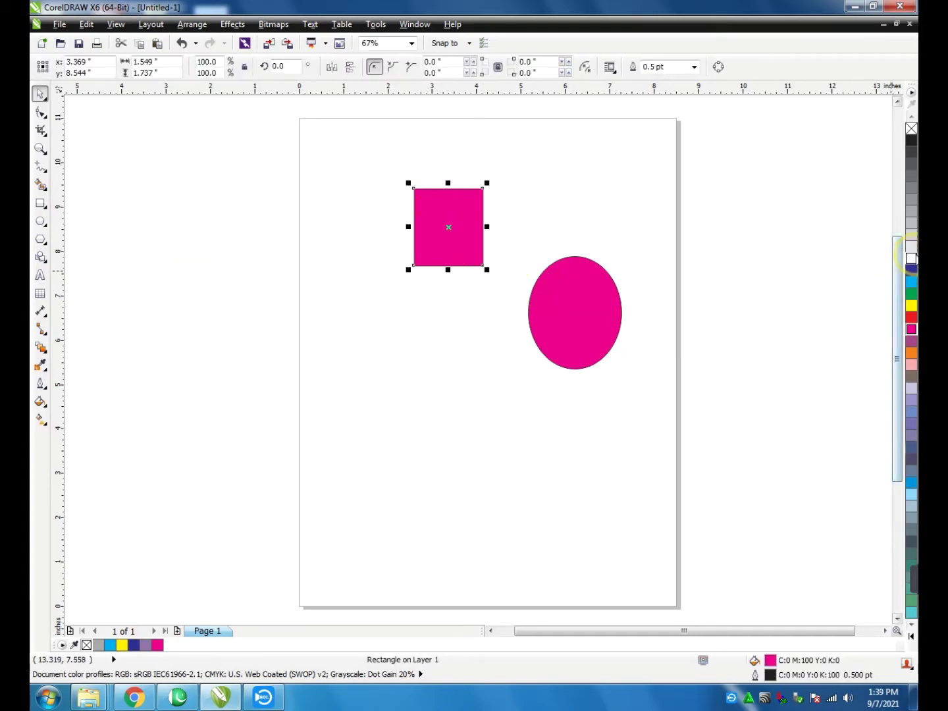
left_click(911, 305)
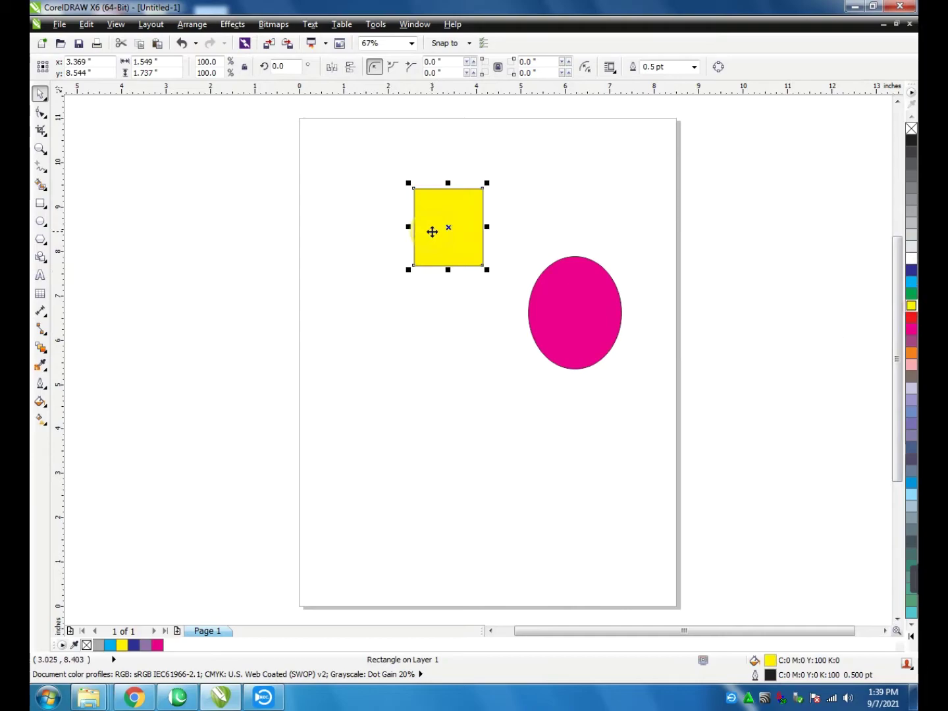
left_click(433, 232)
left_click(444, 237)
left_click(583, 313)
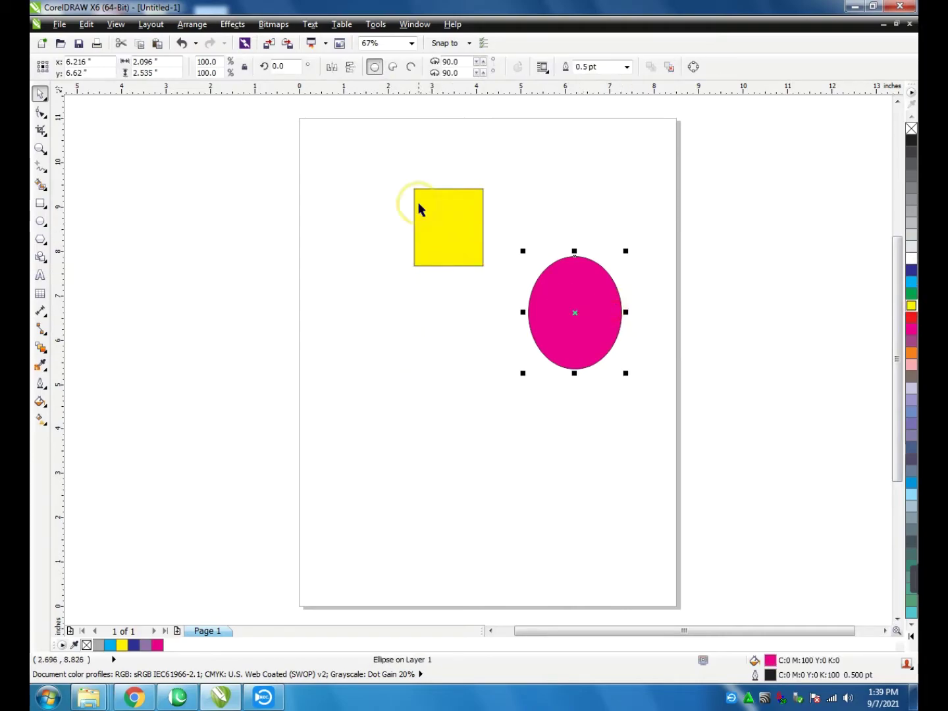
left_click(428, 216)
left_click(547, 292)
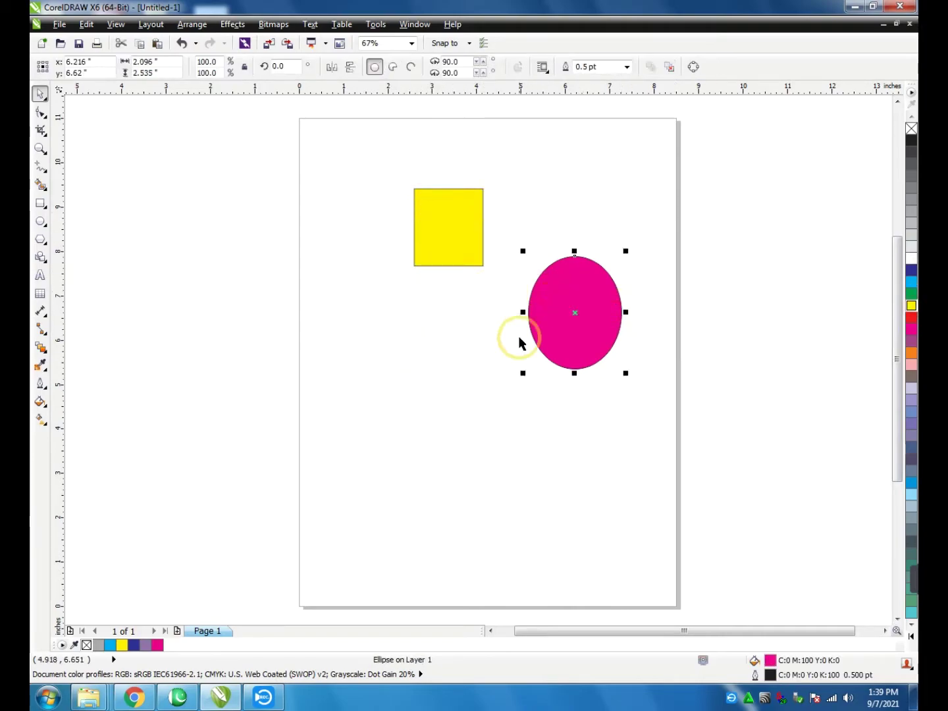
Step: Copy the rectangle's yellow onto the ellipse with the Color Eyedropper, and move the rectangle to about x 2.67, y 8.31 inches
left_click(41, 364)
left_click(49, 371)
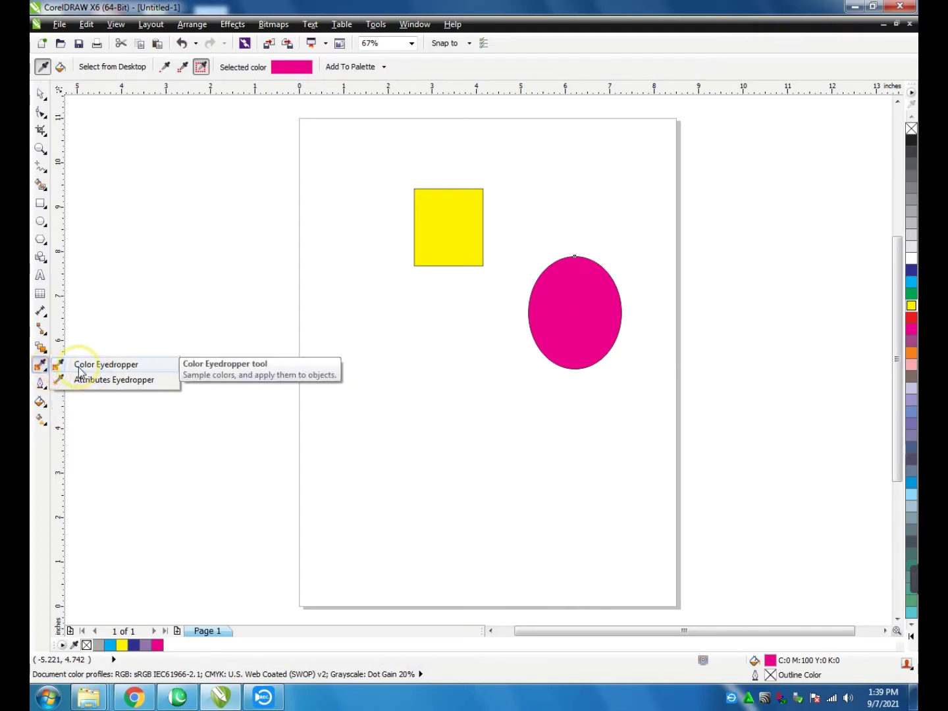
left_click(110, 367)
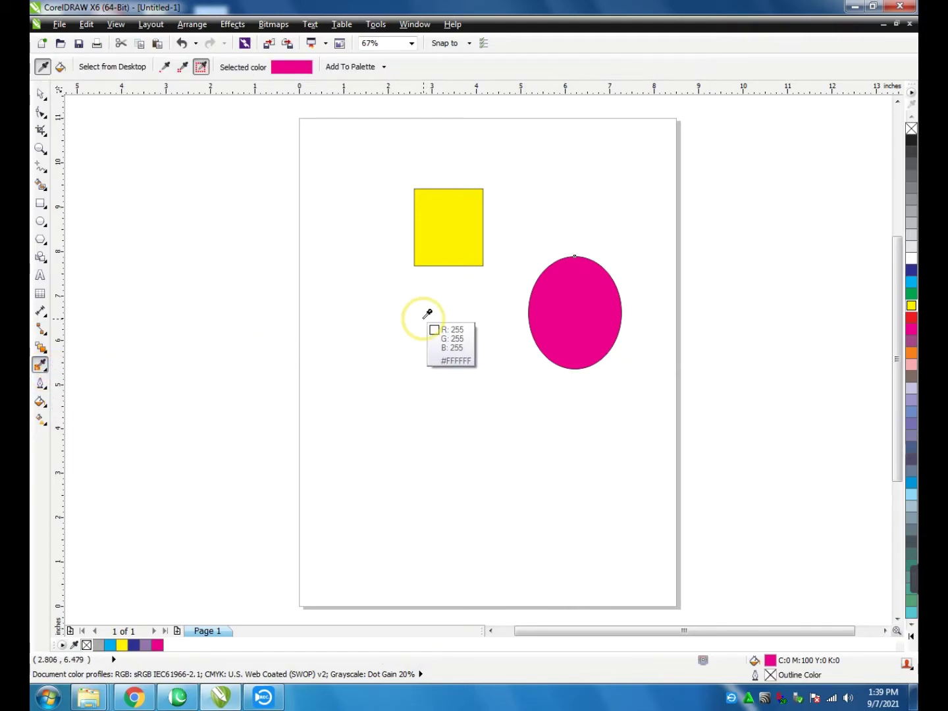
left_click(447, 220)
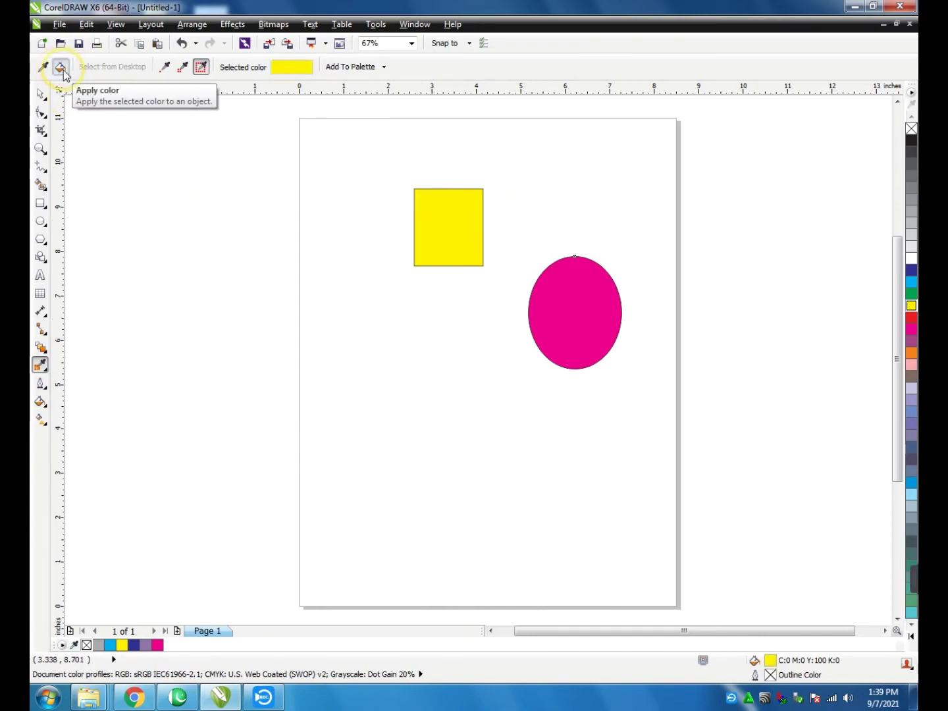
left_click(568, 315)
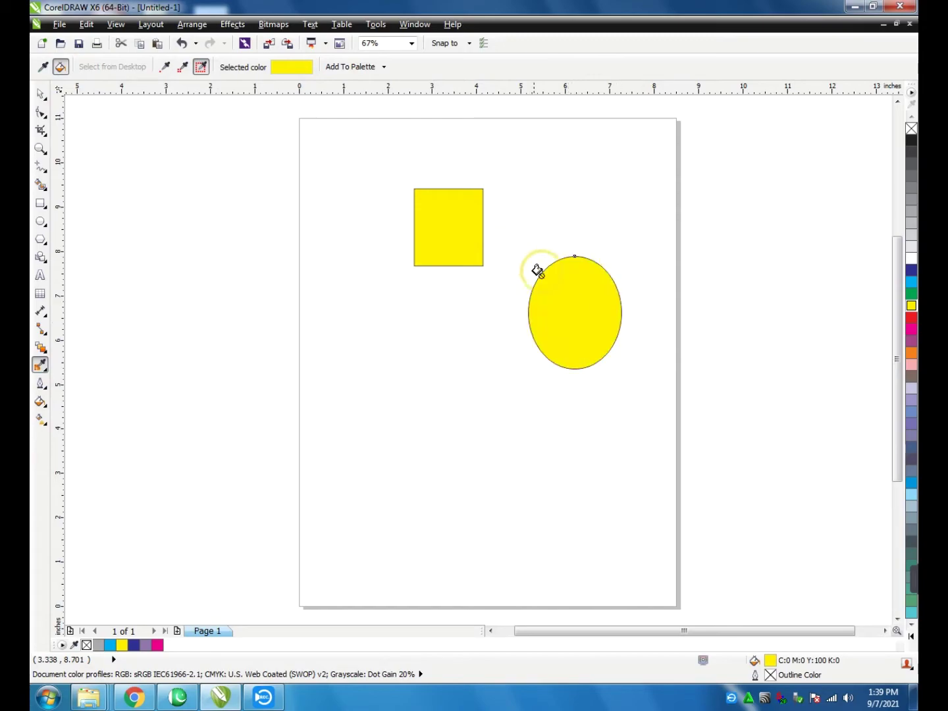
key("space")
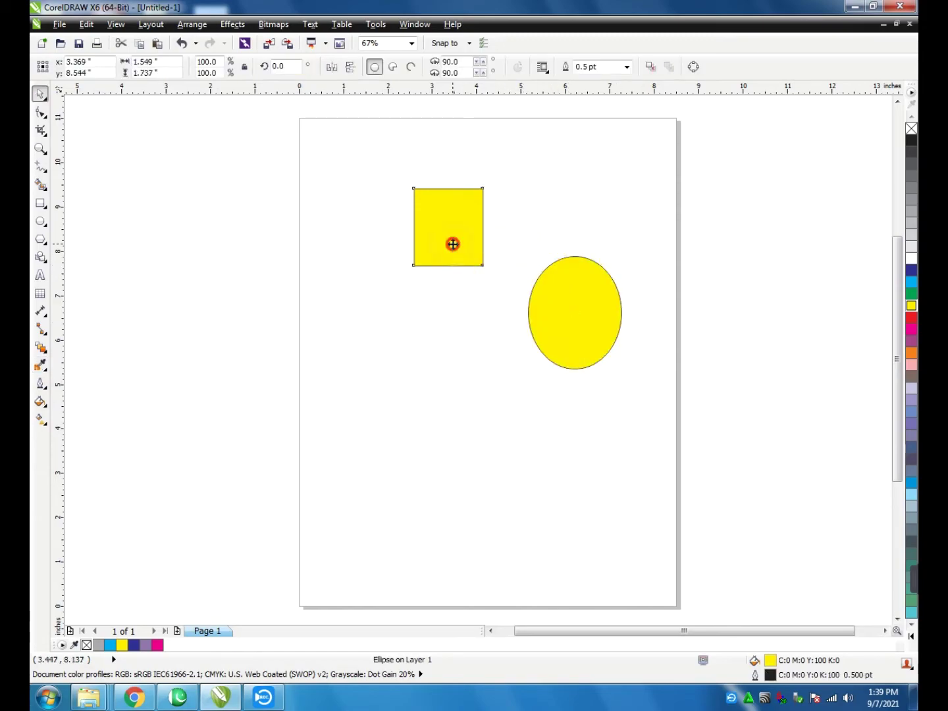
left_click_drag(453, 244, 426, 257)
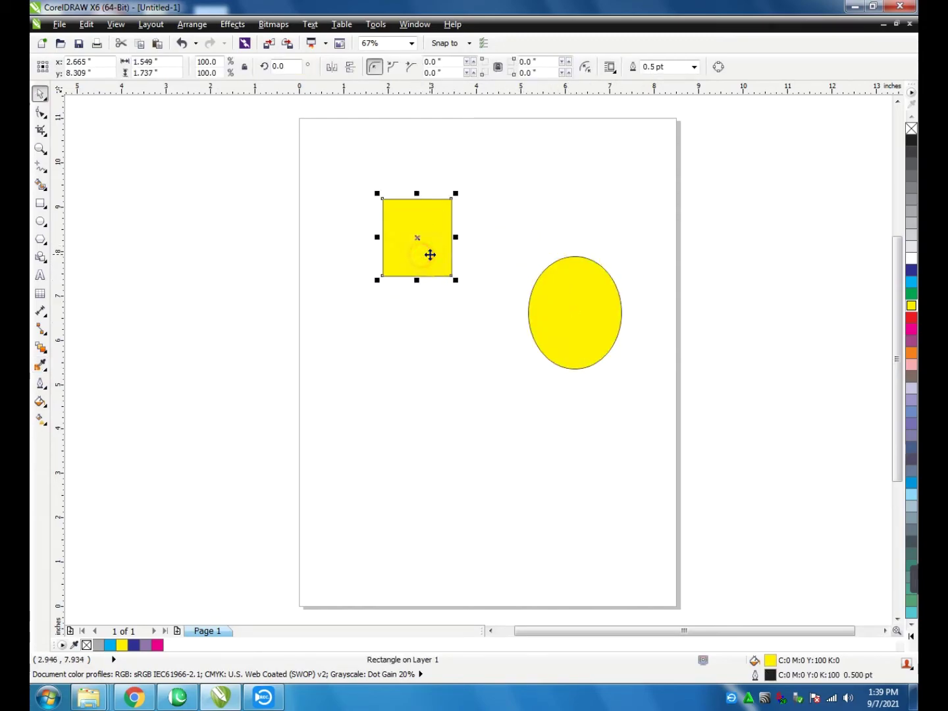
Step: Set the Attributes Eyedropper to sample only the Outline property, with Fill and Text turned off
left_click(44, 367)
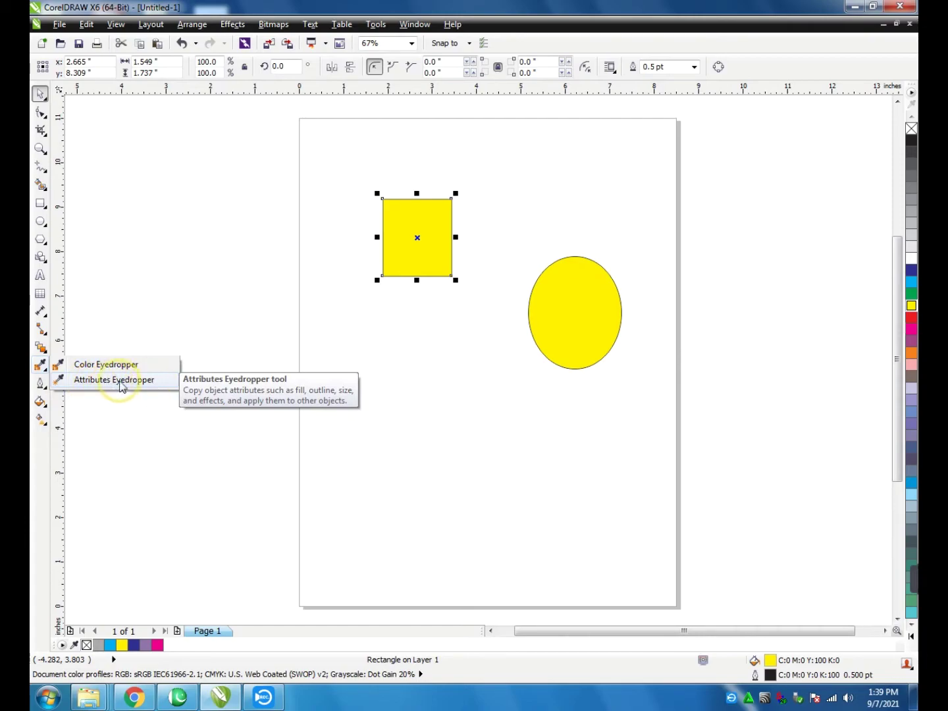
left_click(121, 384)
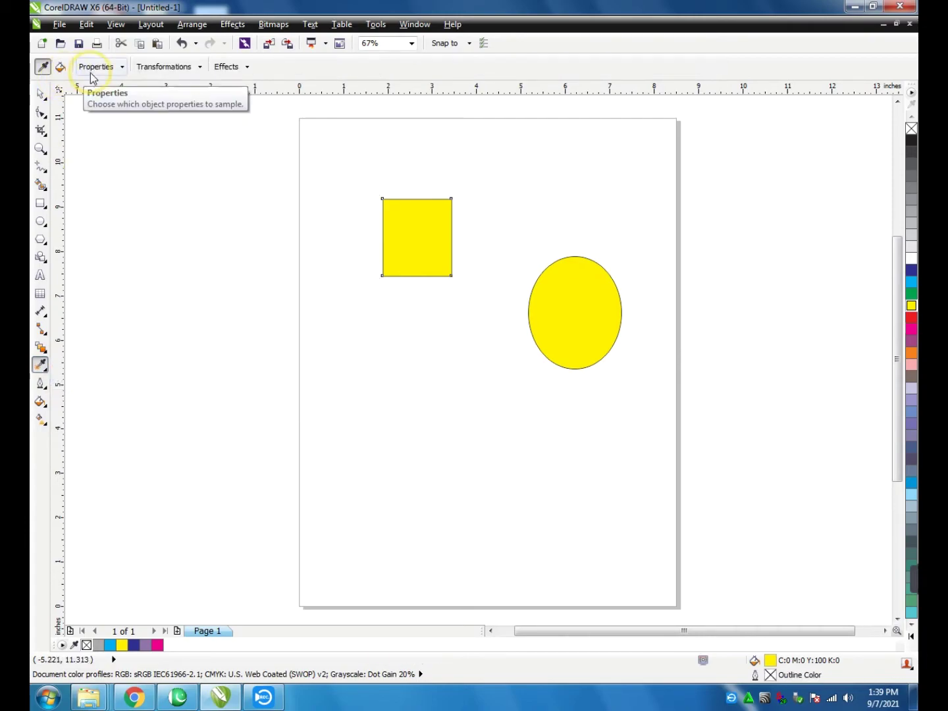
left_click(121, 67)
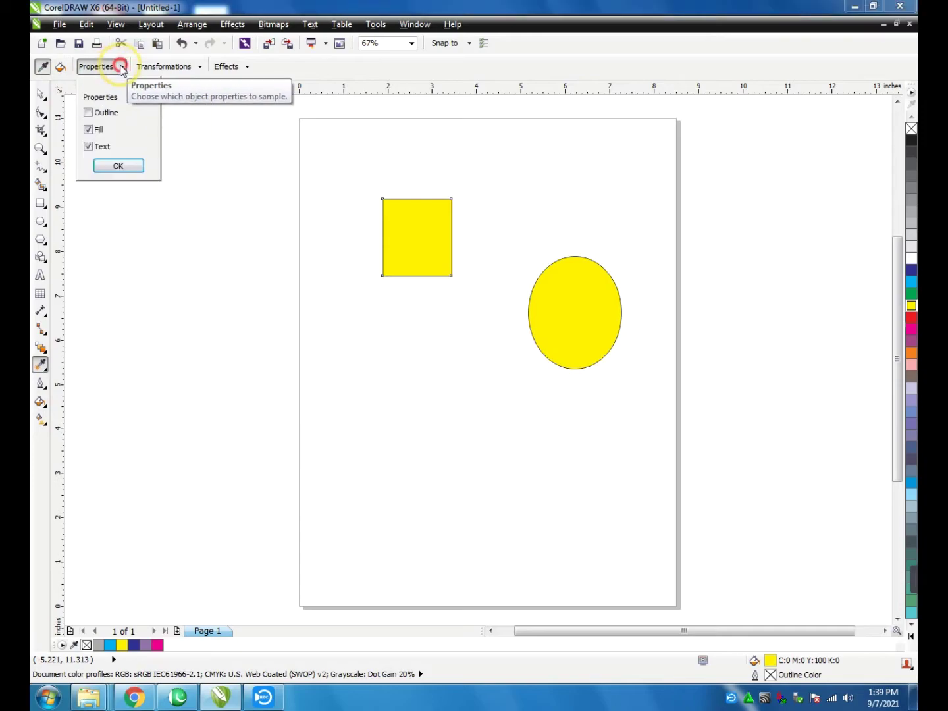
left_click(87, 129)
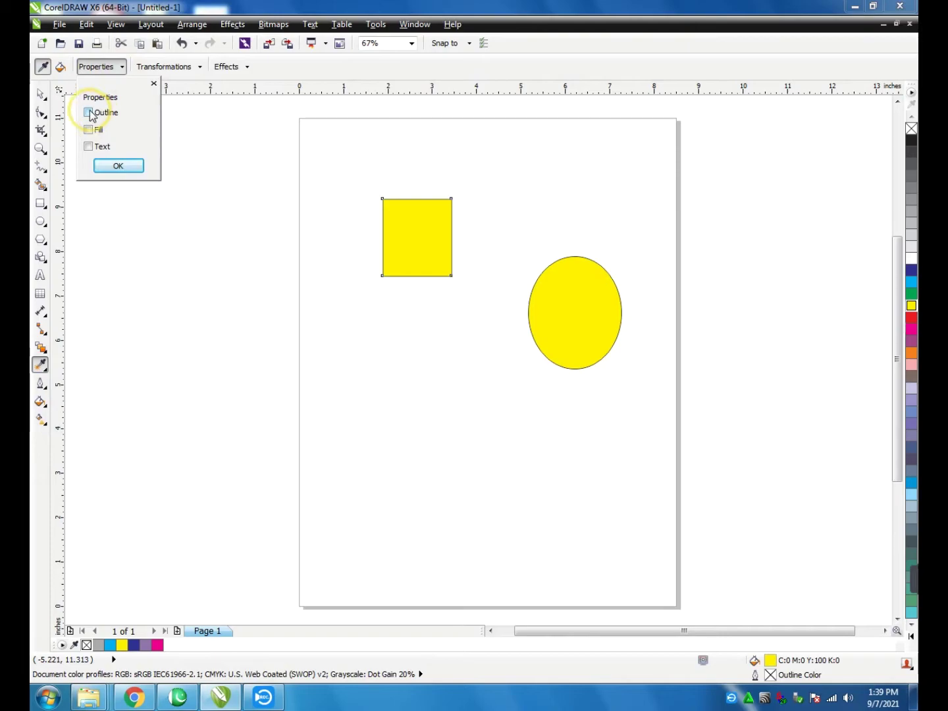
left_click(118, 165)
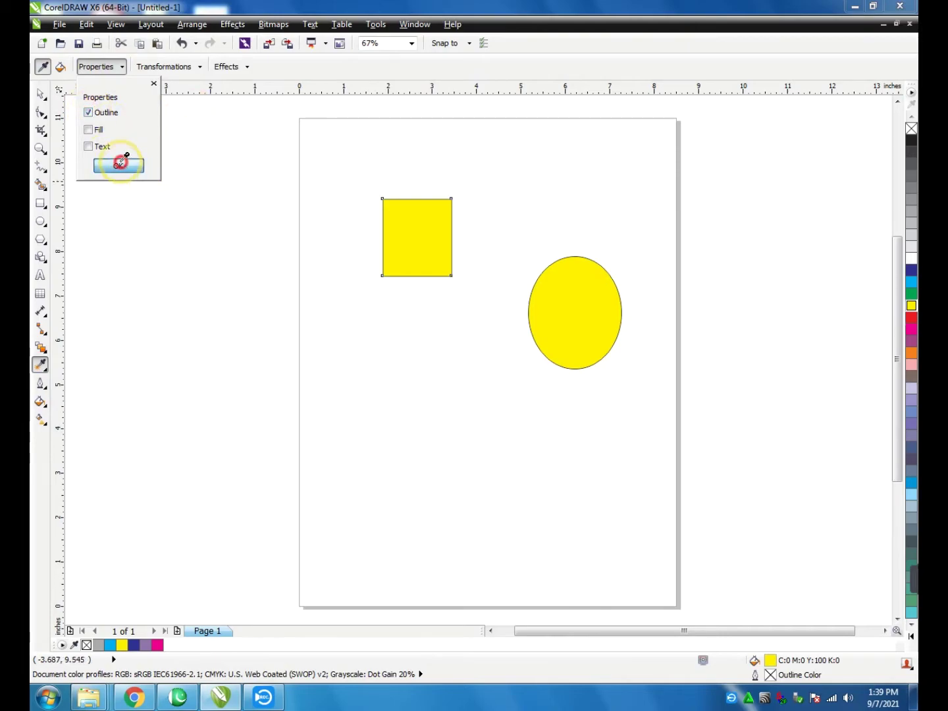
Step: Give the yellow rectangle a 3.0 pt red outline (C0 M100 Y100 K0)
left_click(39, 148)
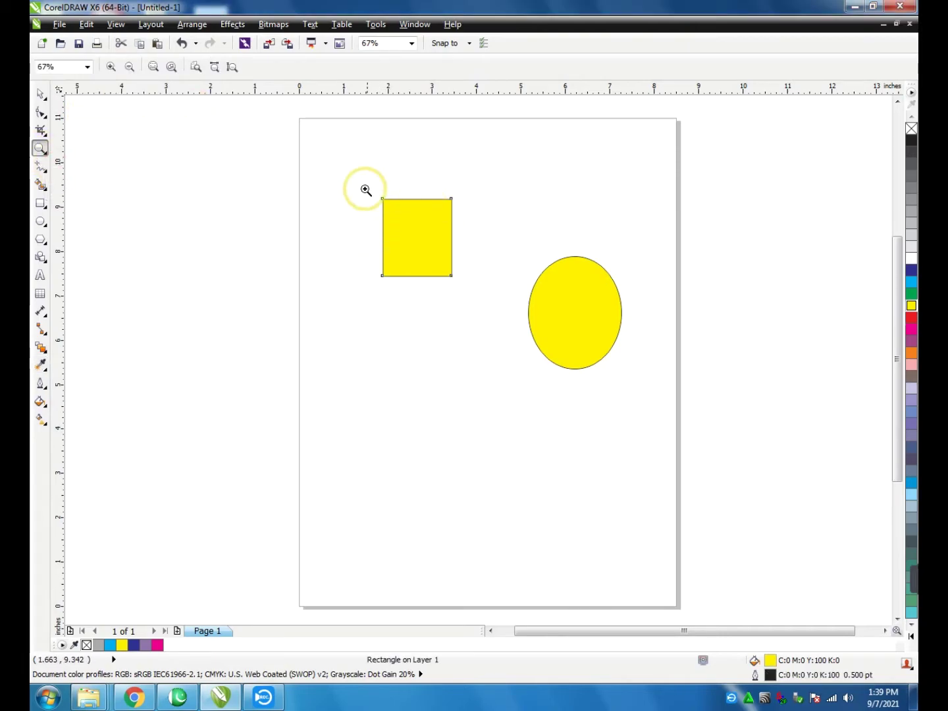
left_click_drag(365, 188, 415, 217)
right_click(256, 207)
key("space")
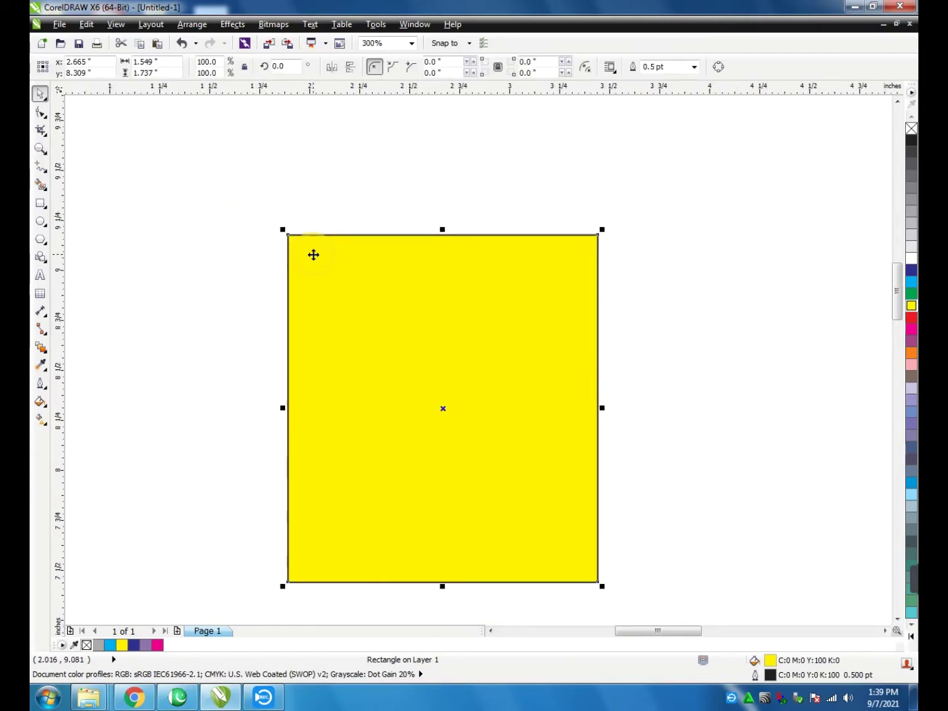
left_click(695, 67)
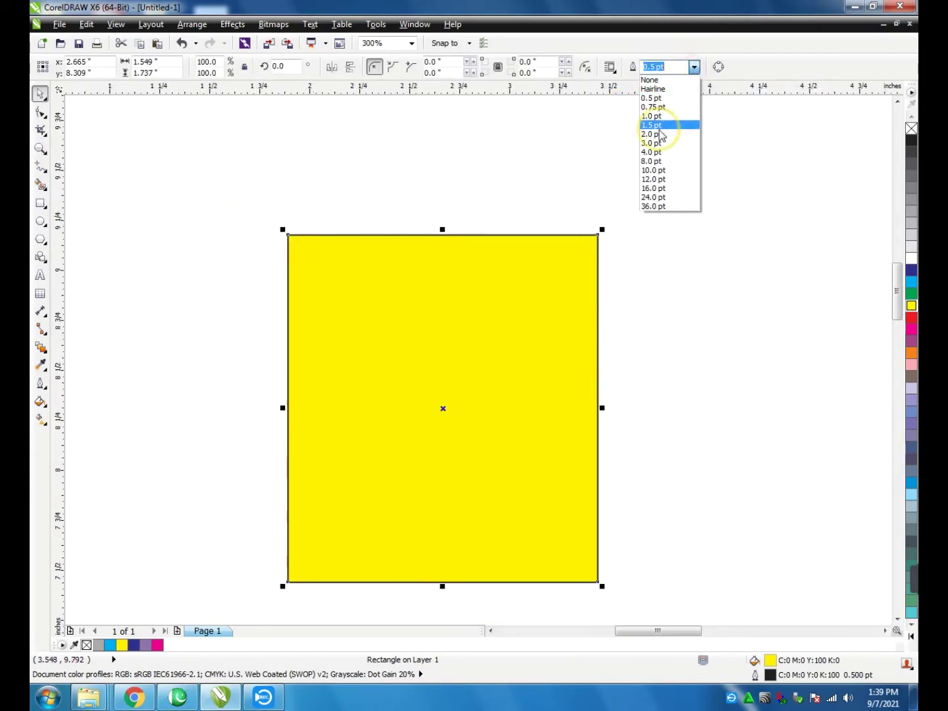
left_click(659, 144)
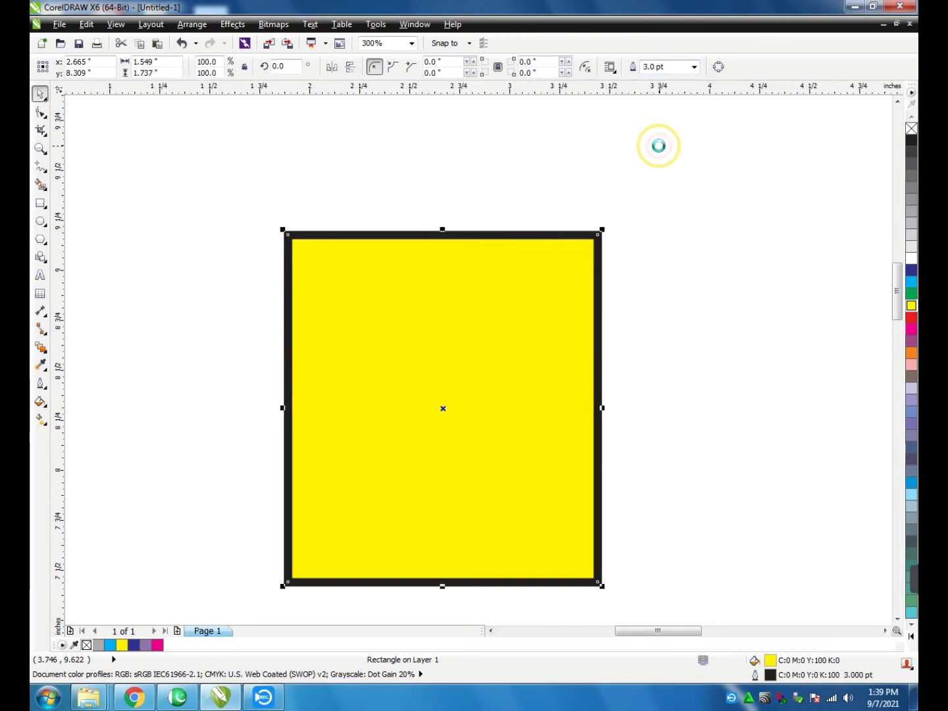
right_click(911, 316)
key("z")
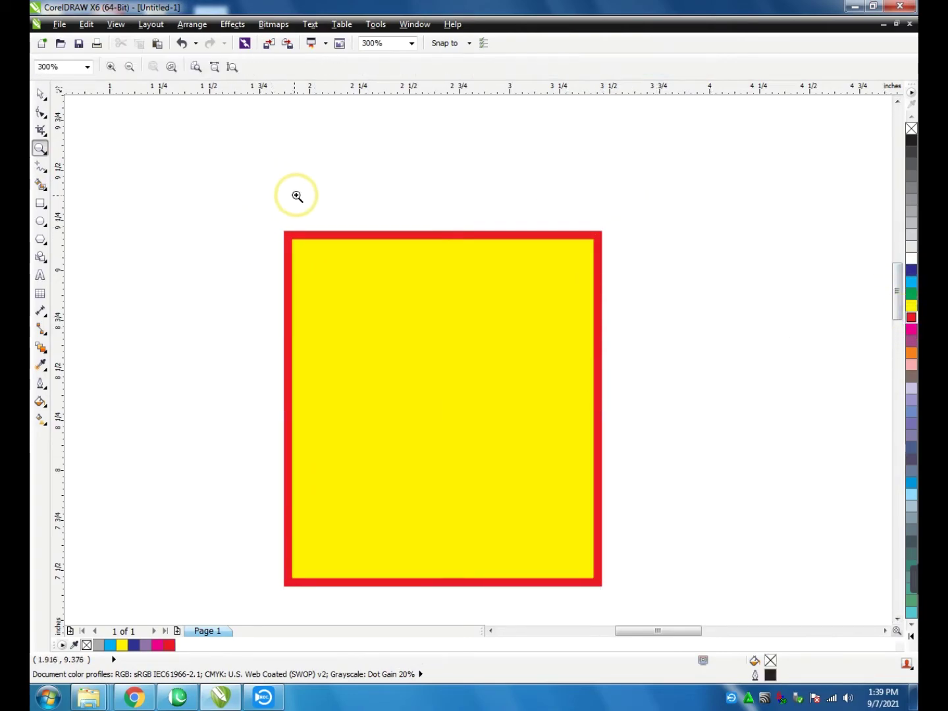
key("shift+F4")
key("space")
left_click(336, 254)
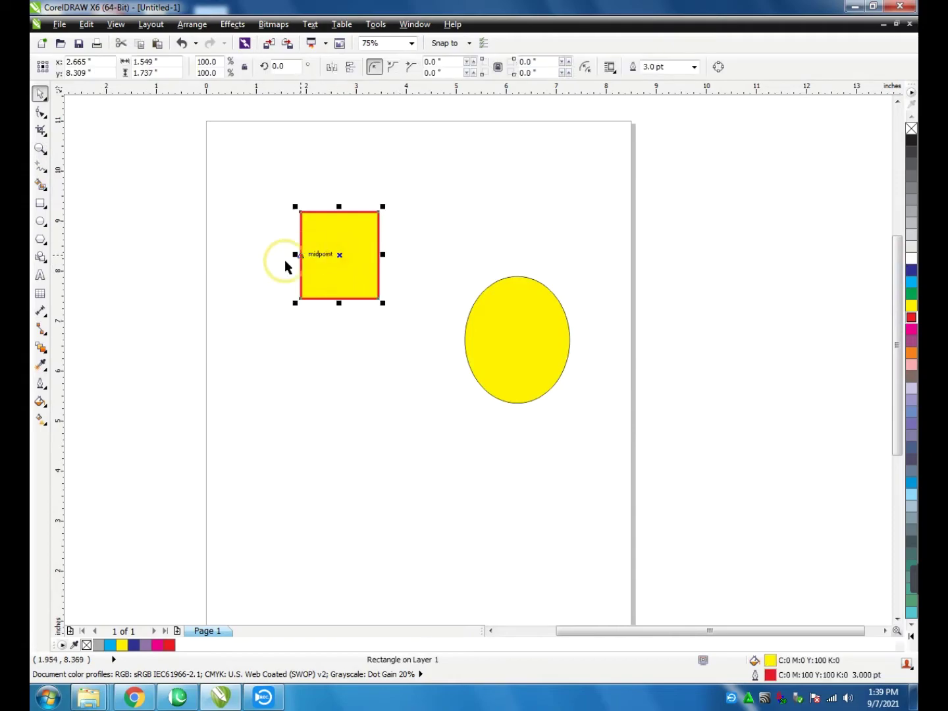
Step: Copy the rectangle's outline onto the ellipse with the Attributes Eyedropper, keeping only Outline as the sampled property
left_click(41, 365)
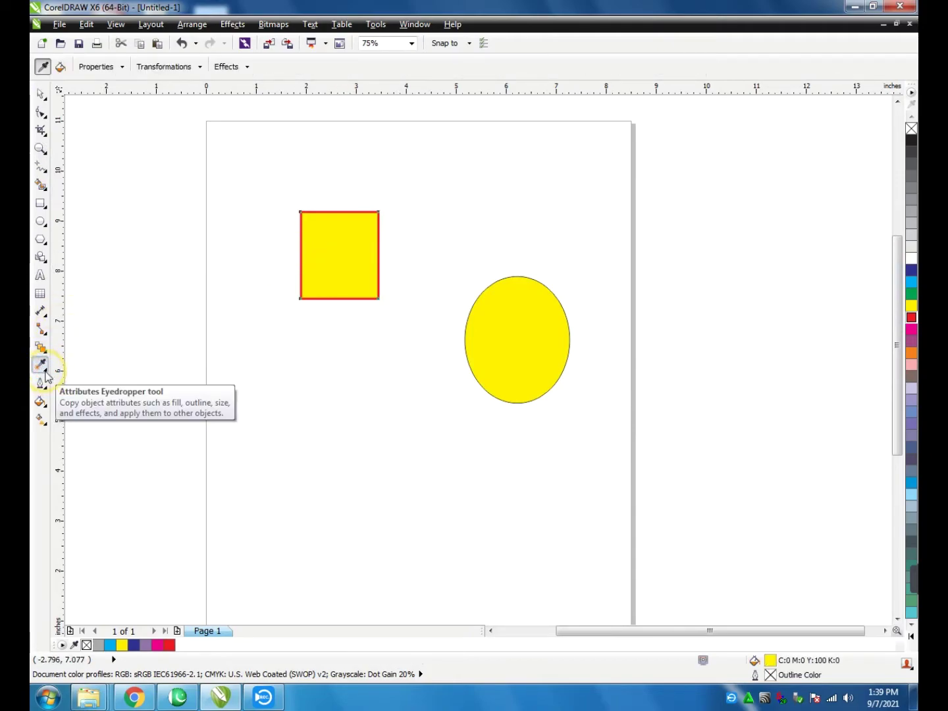
left_click(46, 373)
left_click(110, 383)
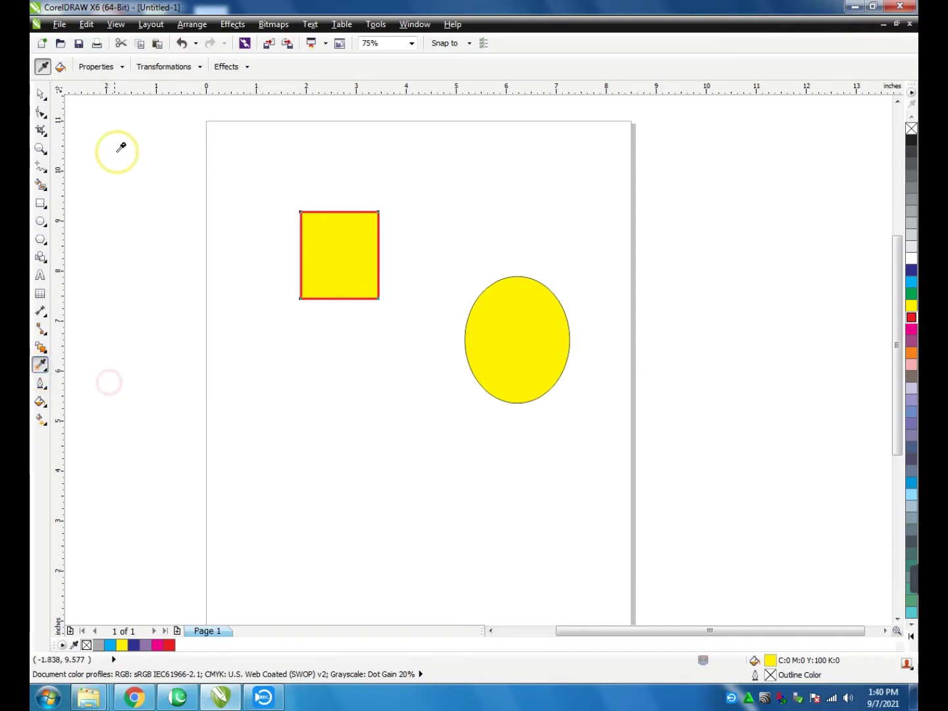
left_click(122, 66)
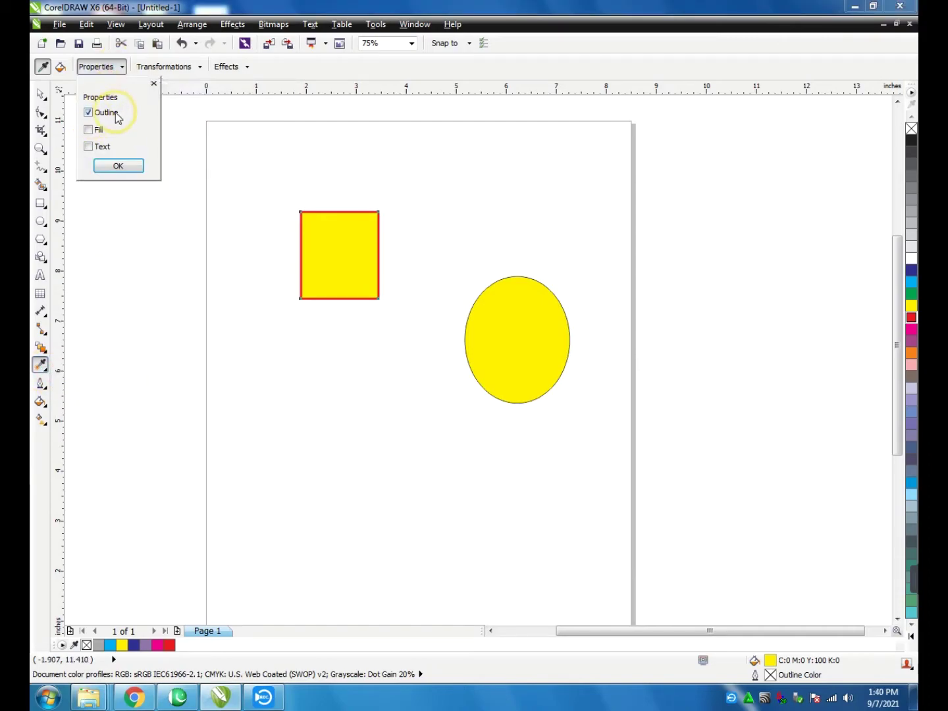
left_click(119, 166)
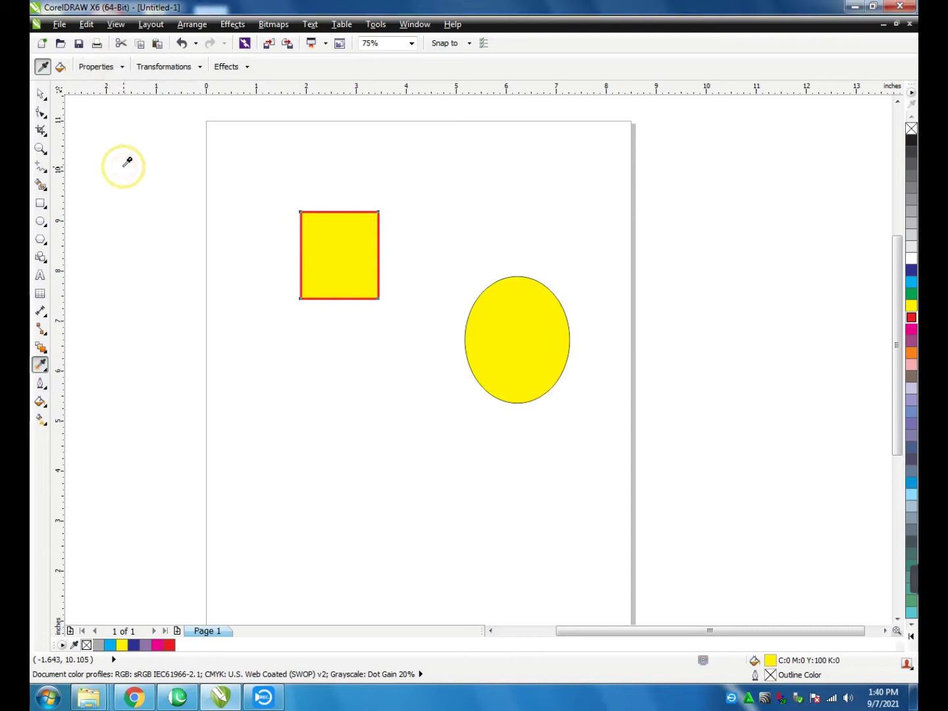
left_click(323, 277)
left_click(509, 336)
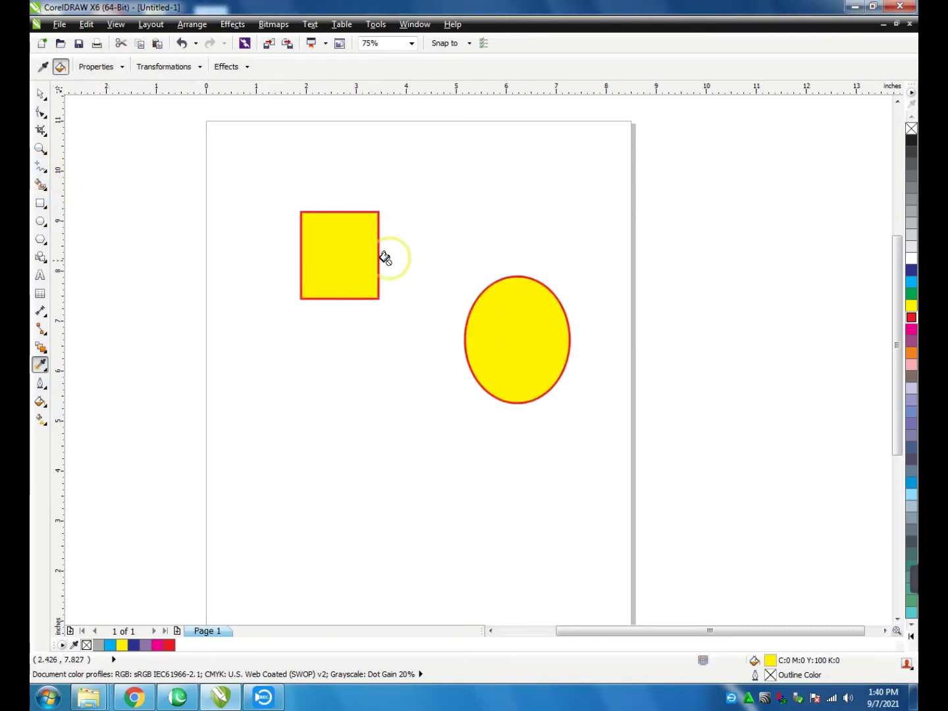
Step: Inspect both outlines up close, and move the ellipse and the rectangle to the right, the rectangle to about x 4.01, y 8.10 inches
left_click(39, 149)
left_click_drag(453, 286, 511, 321)
scroll(413, 311, "down", 3)
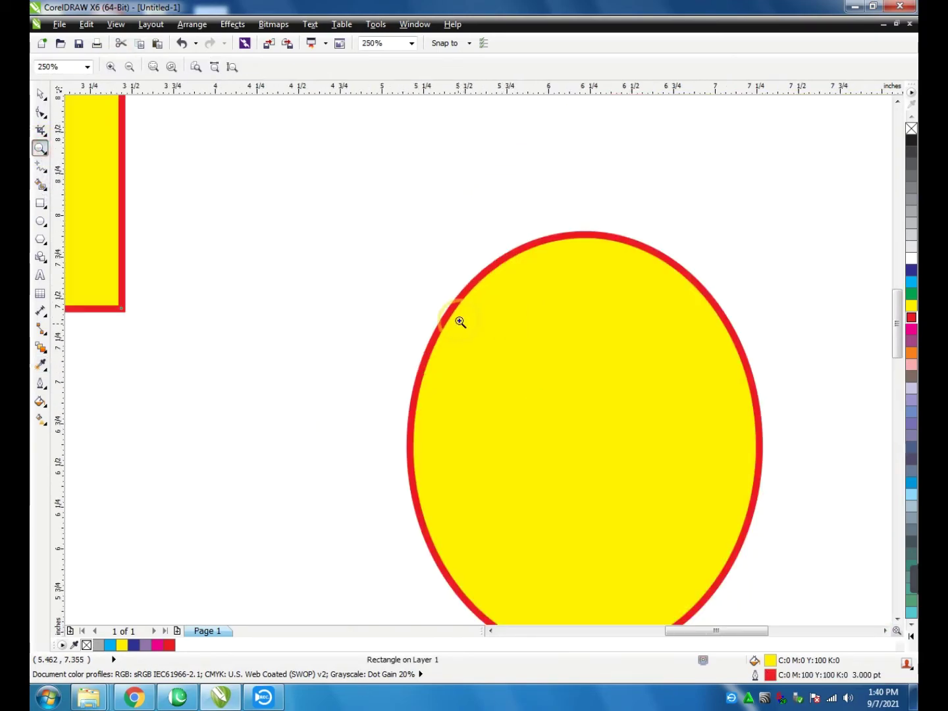
left_click_drag(169, 266, 95, 343)
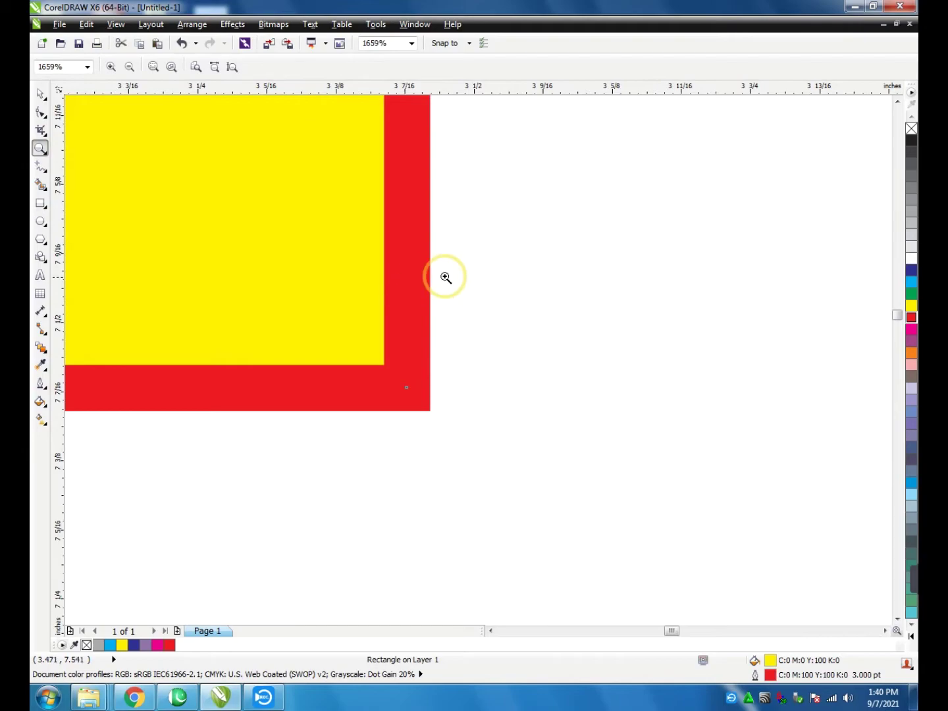
scroll(447, 302, "down", 2)
scroll(266, 284, "down", 2)
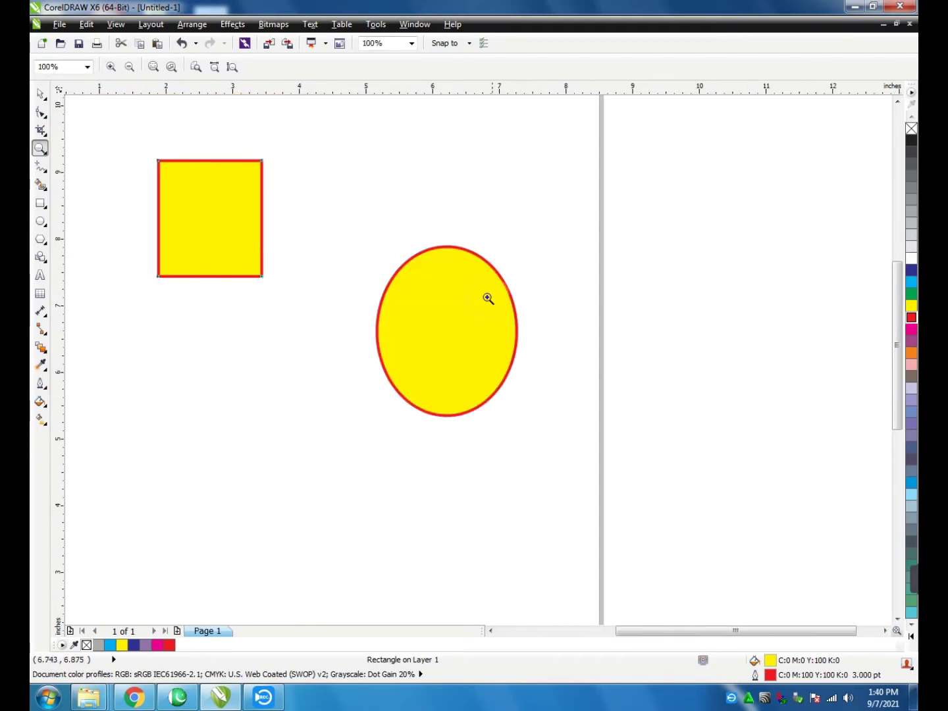
key("space")
left_click_drag(481, 318, 542, 319)
left_click_drag(205, 243, 294, 256)
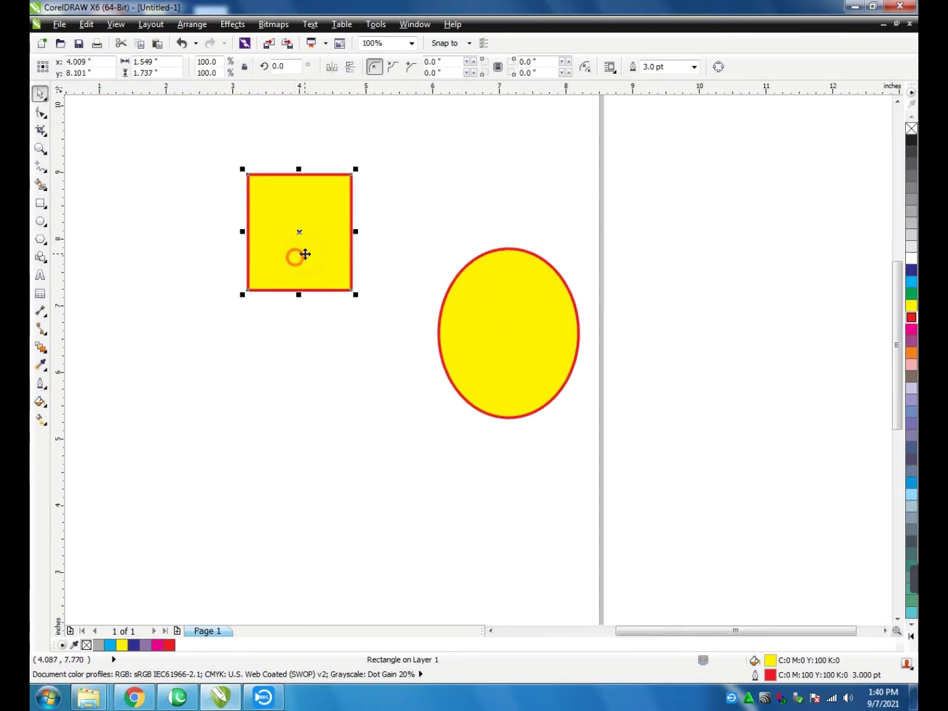
Step: Set the Attributes Eyedropper to sample only the Fill property, with Outline and Text turned off
left_click(44, 373)
left_click(48, 376)
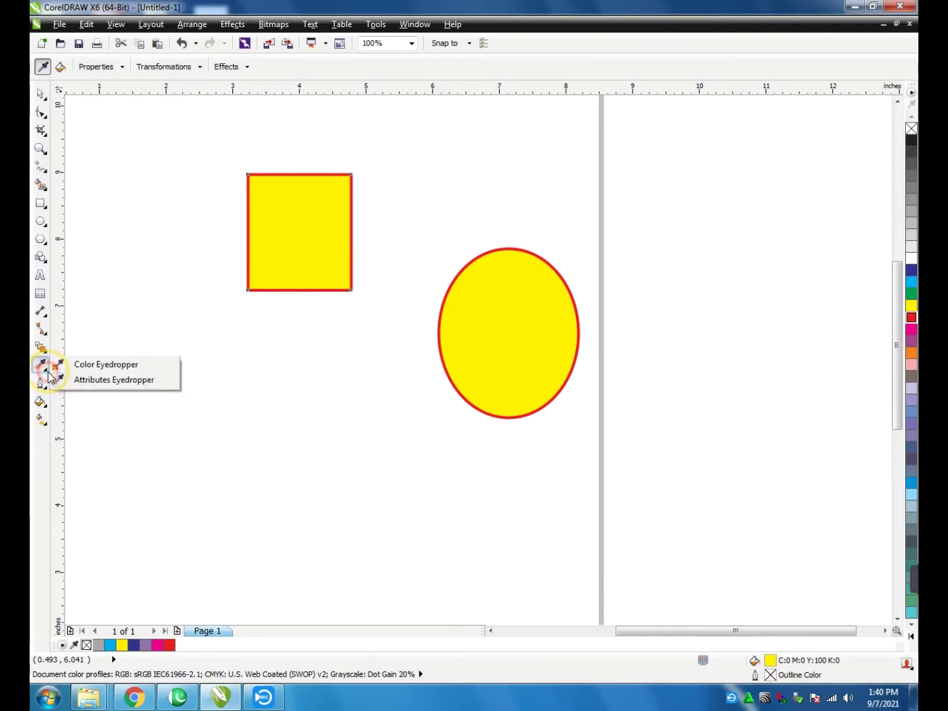
left_click(99, 381)
left_click(121, 67)
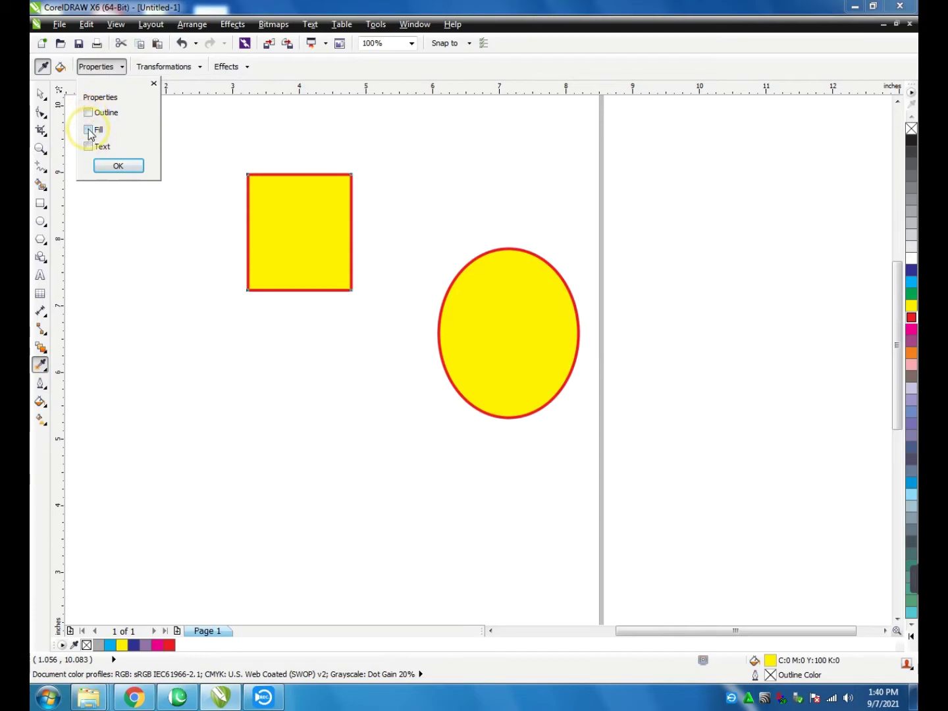
left_click(120, 166)
Step: Fill the rectangle with blue (C100 M100 Y0 K0)
key("space")
left_click(299, 229)
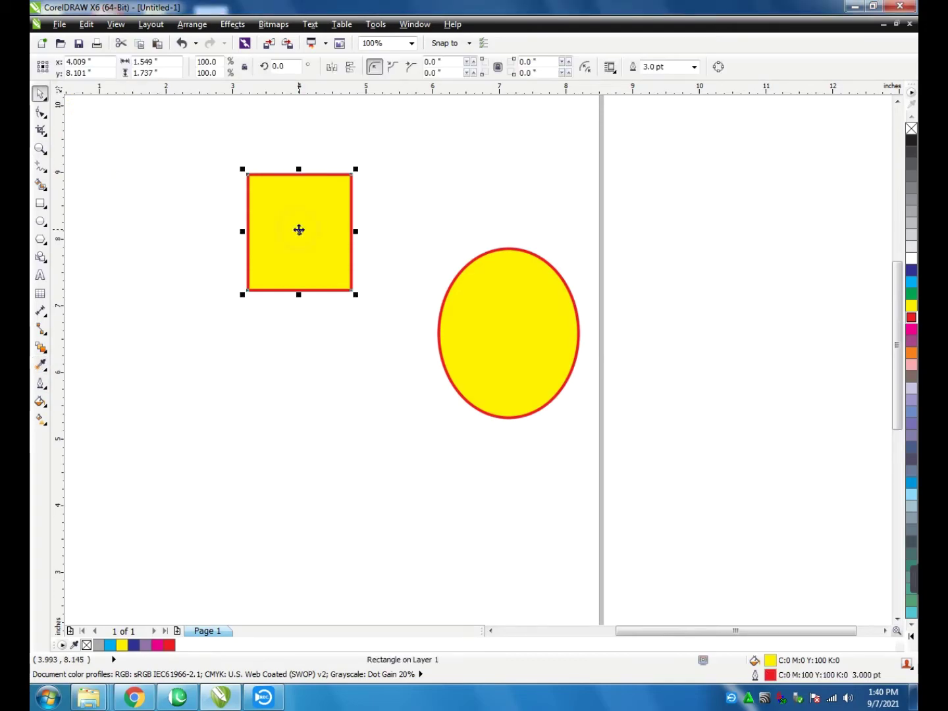
left_click(911, 270)
left_click(290, 353)
left_click(292, 264)
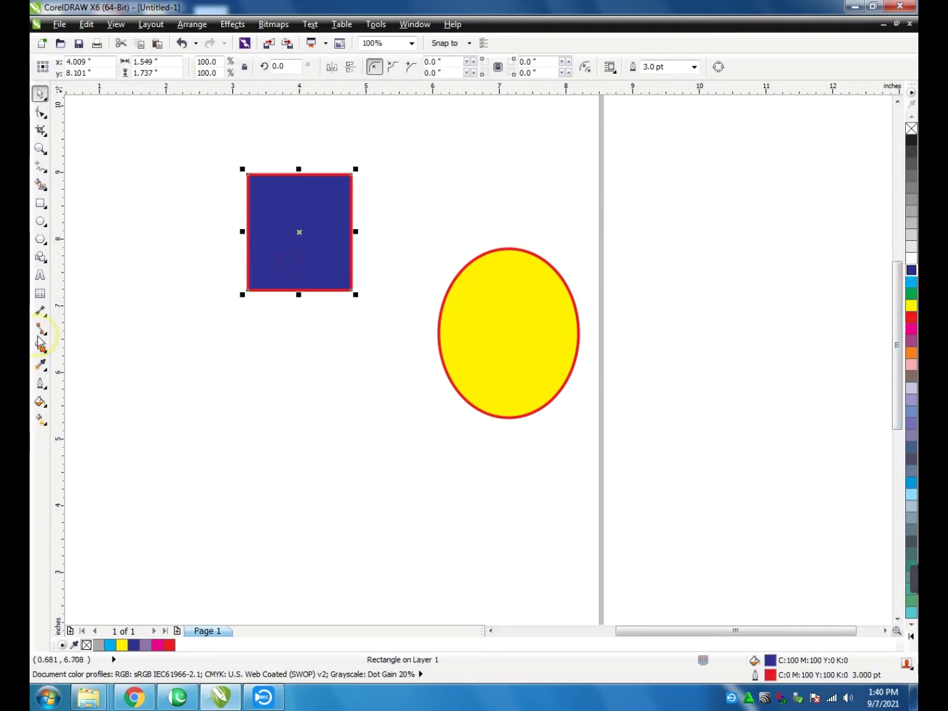
Step: Copy the rectangle's blue fill onto the ellipse using the Attributes Eyedropper with only Fill sampled
left_click(41, 366)
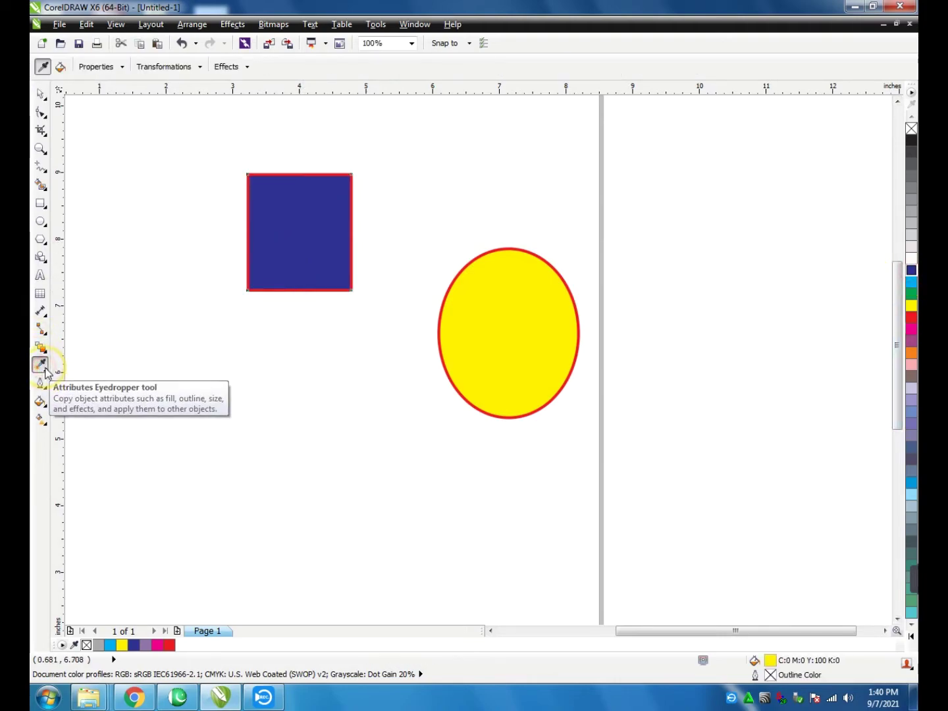
left_click(49, 374)
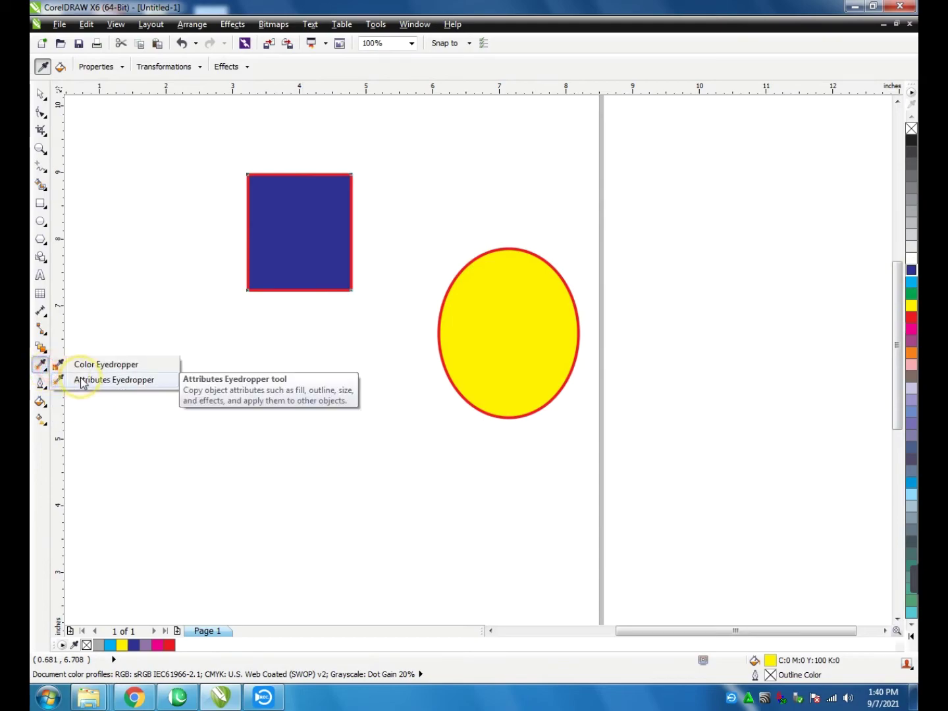
left_click(79, 376)
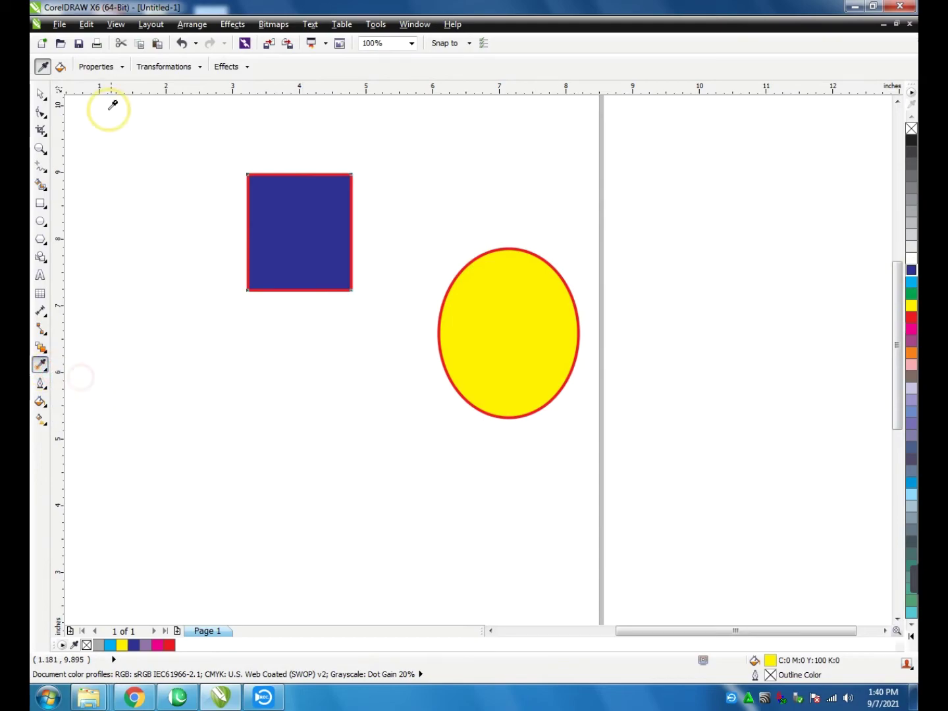
left_click(100, 68)
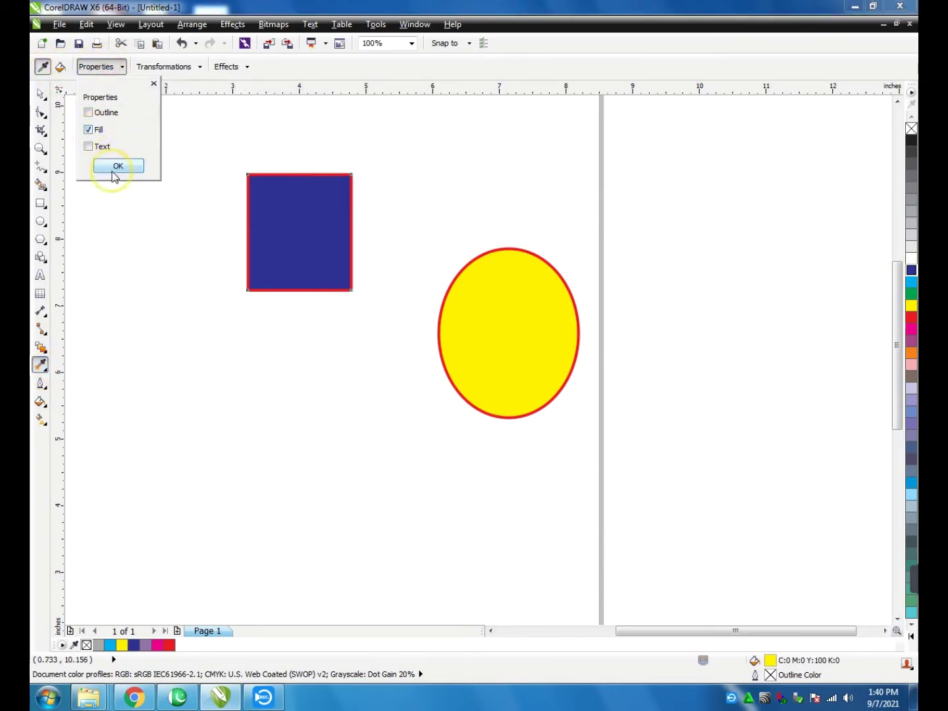
left_click(116, 169)
left_click(321, 239)
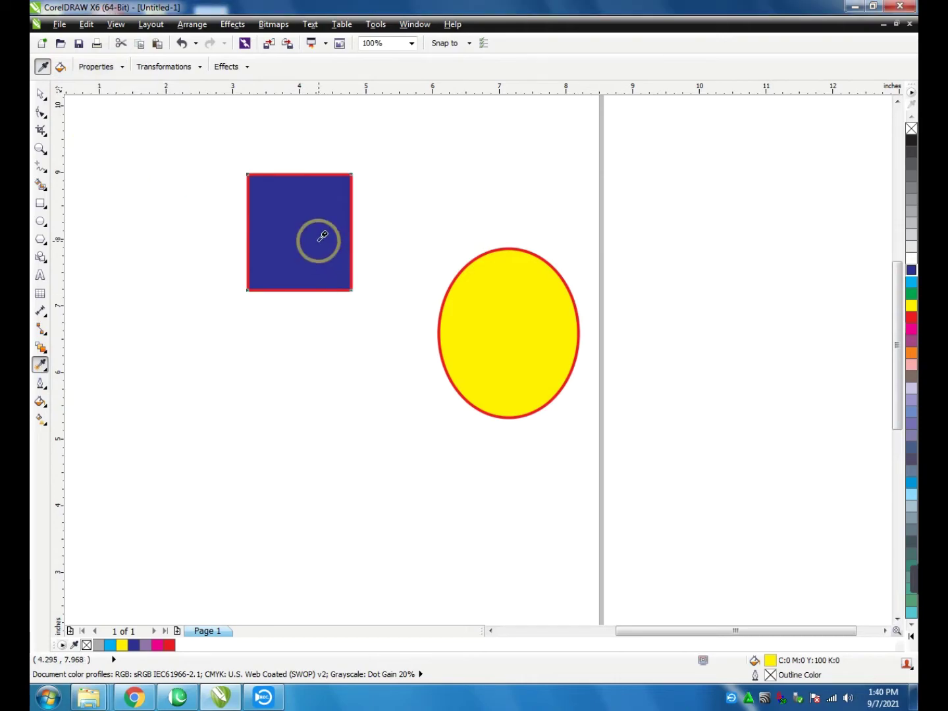
left_click(508, 301)
key("space")
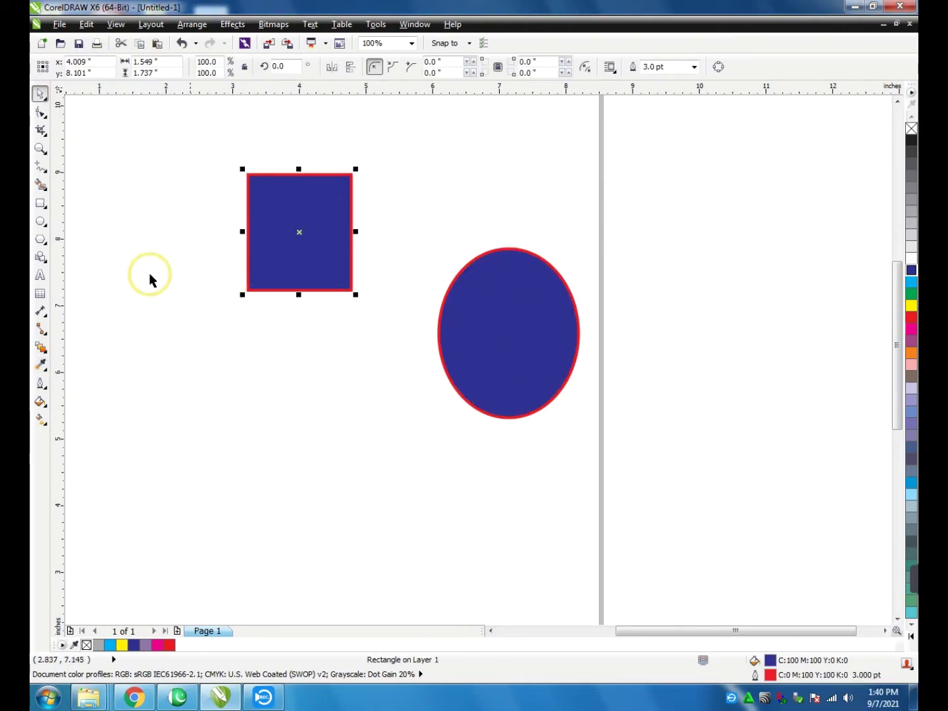
Step: Enable the Size transformation for the Attributes Eyedropper and apply the rectangle's size to the ellipse
left_click(41, 364)
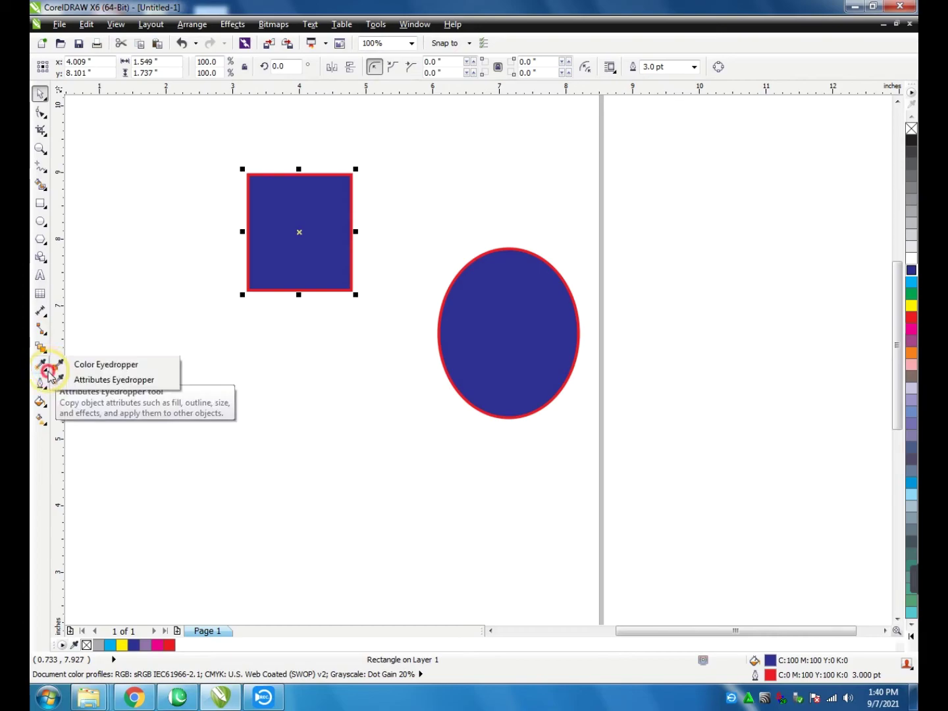
left_click(99, 380)
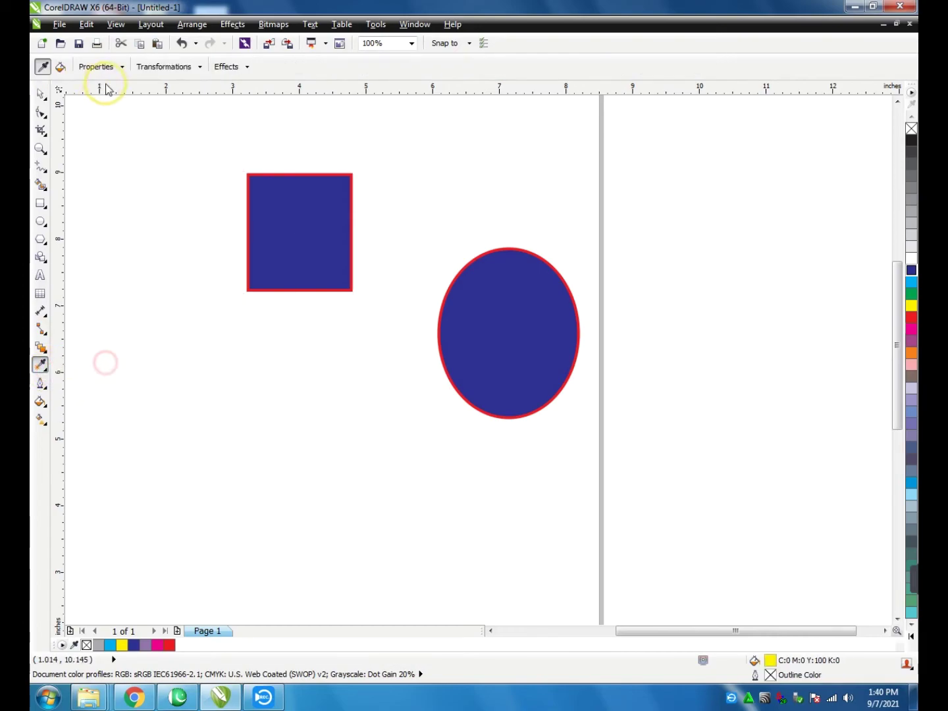
left_click(186, 67)
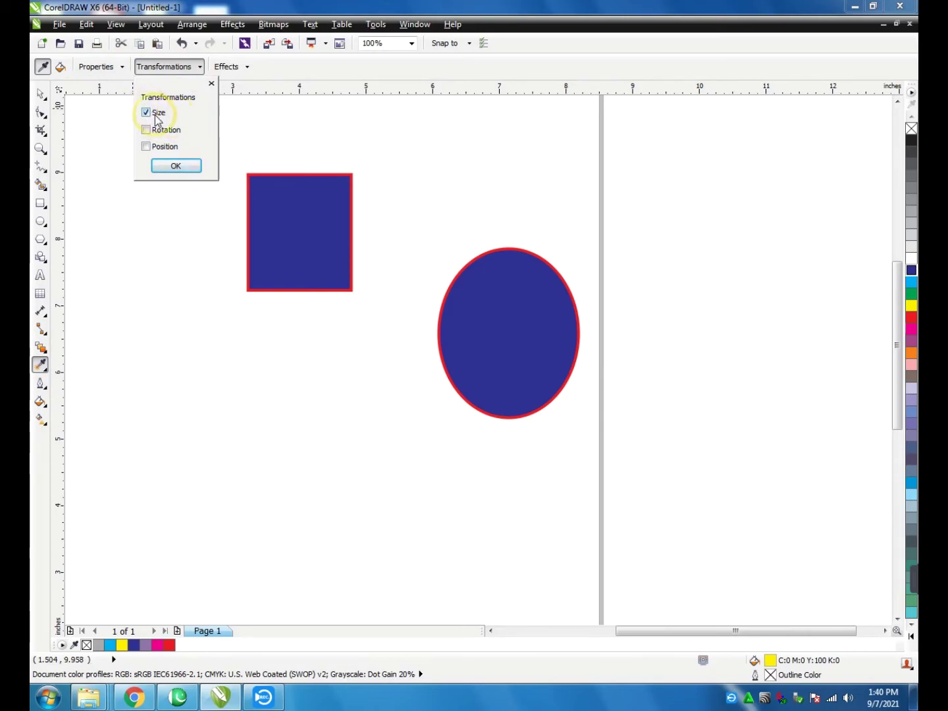
left_click(176, 166)
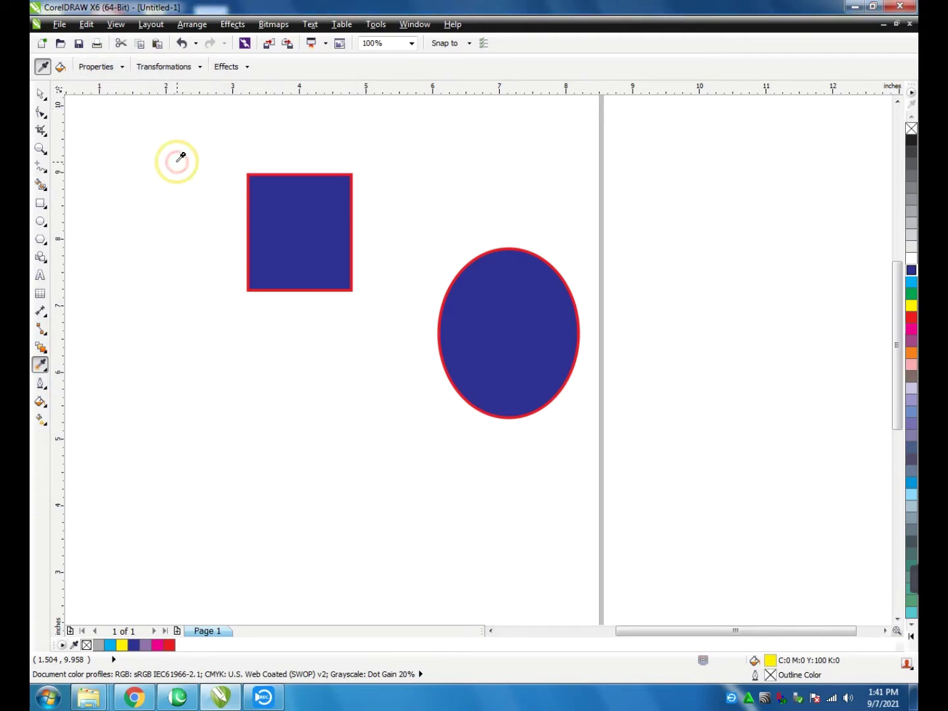
left_click(303, 248)
left_click(519, 323)
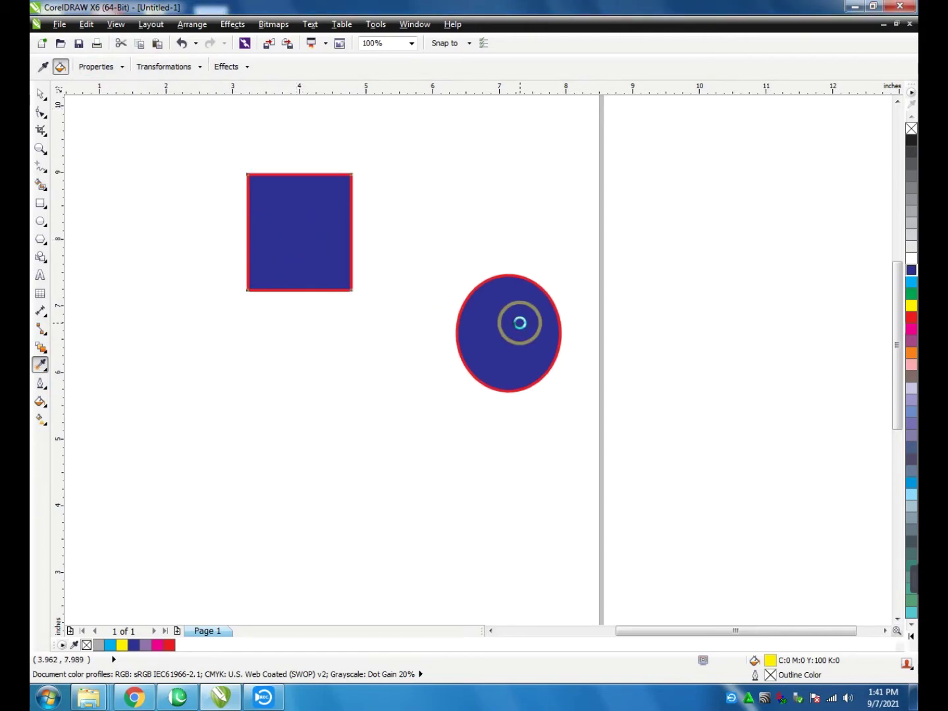
Step: Leave the Attributes Eyedropper and delete the ellipse
key("space")
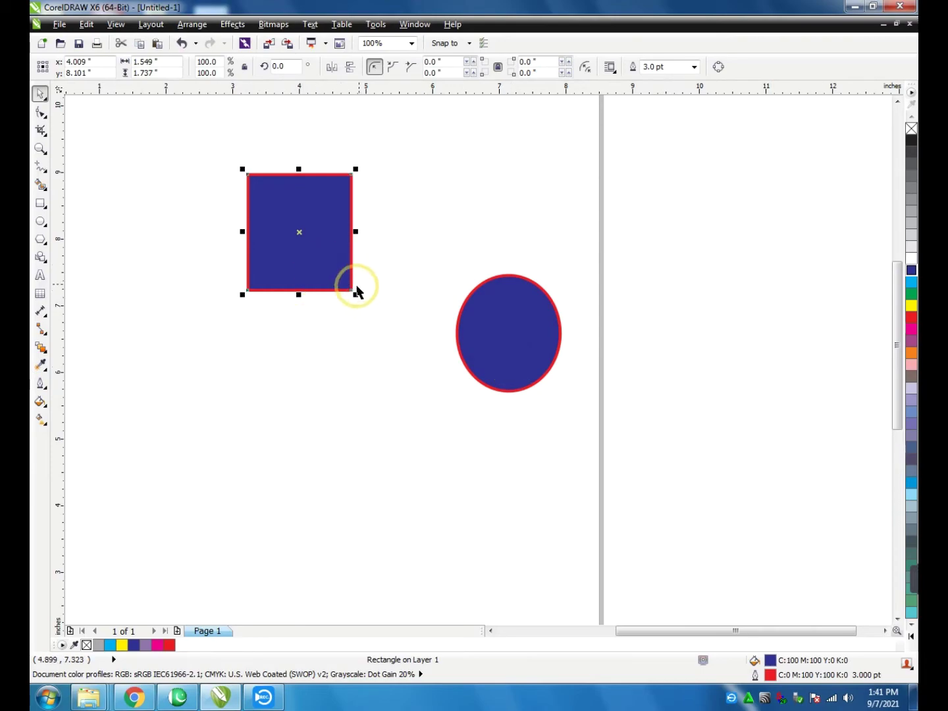
left_click(504, 335)
key("Delete")
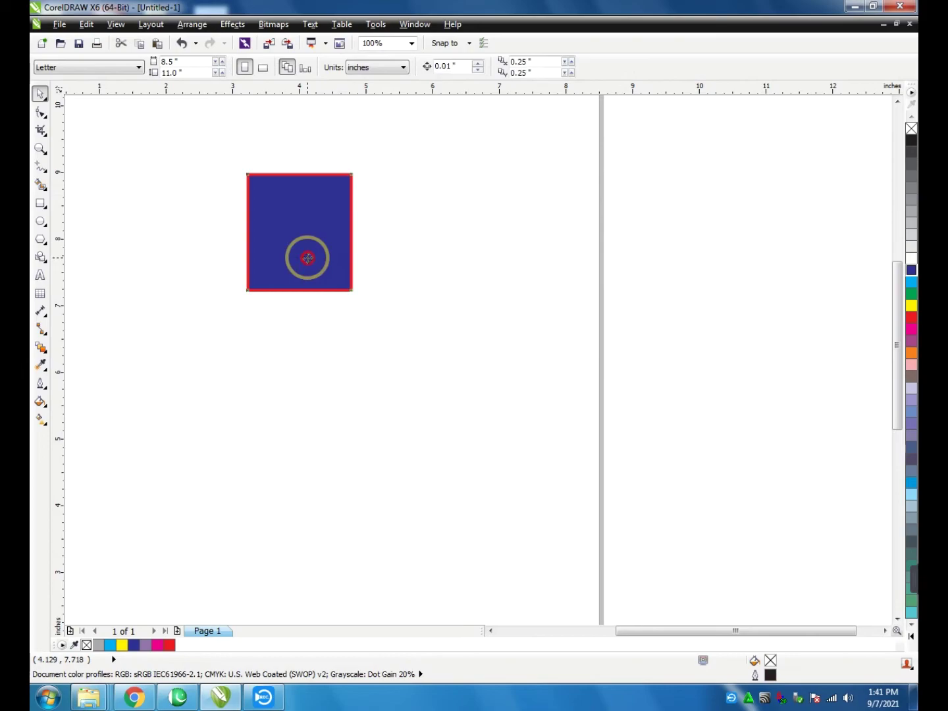
Step: Duplicate the blue rectangle to its lower right and enlarge the copy to about 2.93 by 3.28 inches
left_click_drag(340, 260, 506, 357)
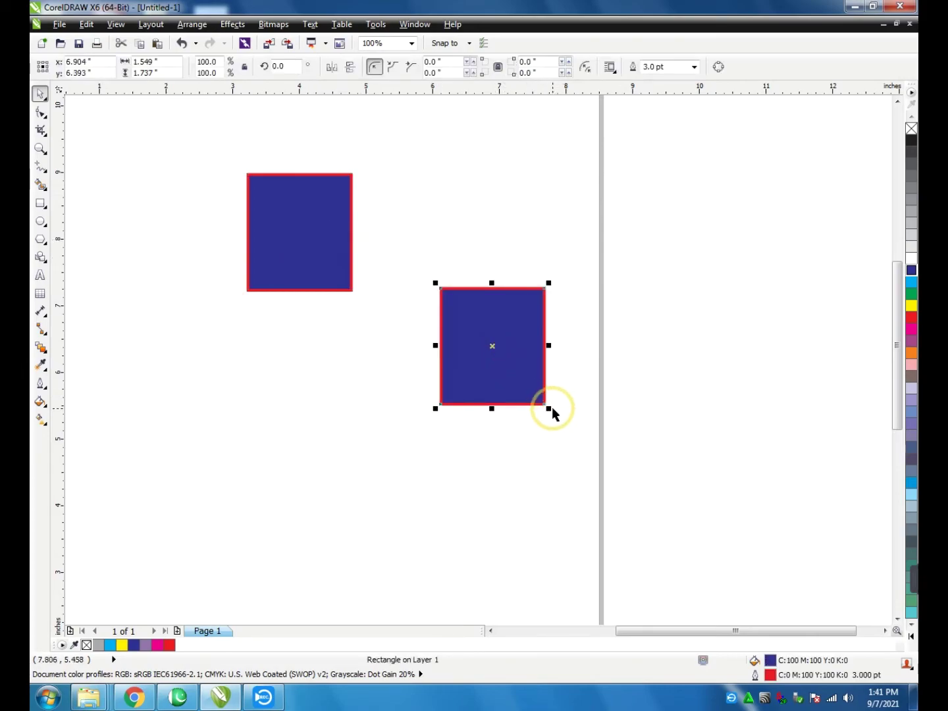
left_click_drag(550, 411, 693, 512)
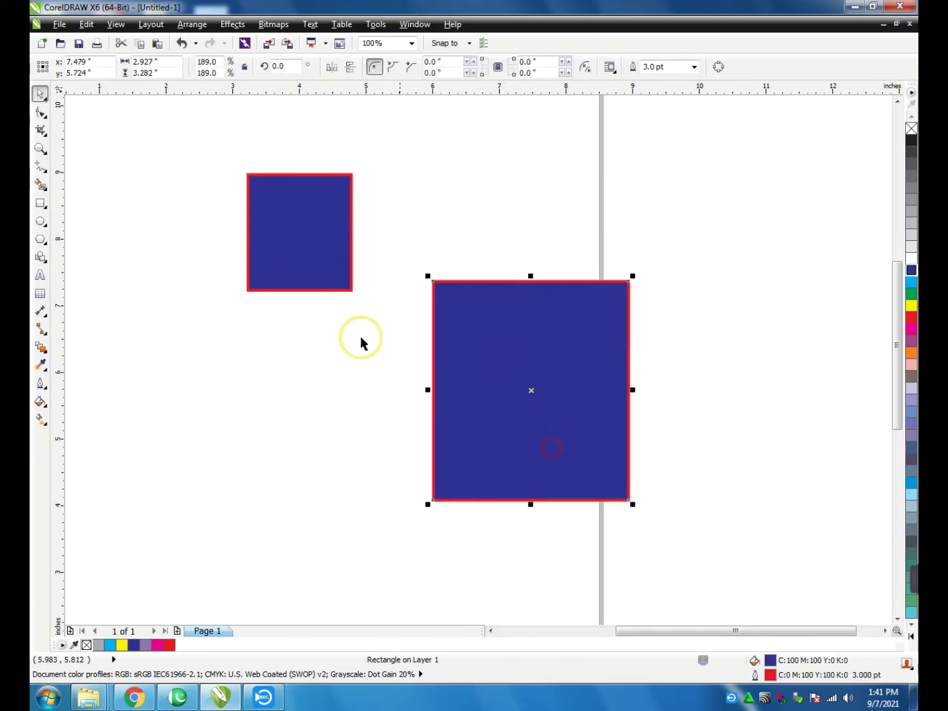
Step: Copy the small rectangle's size onto the enlarged copy using the Attributes Eyedropper with only the Size transformation enabled
left_click(329, 260)
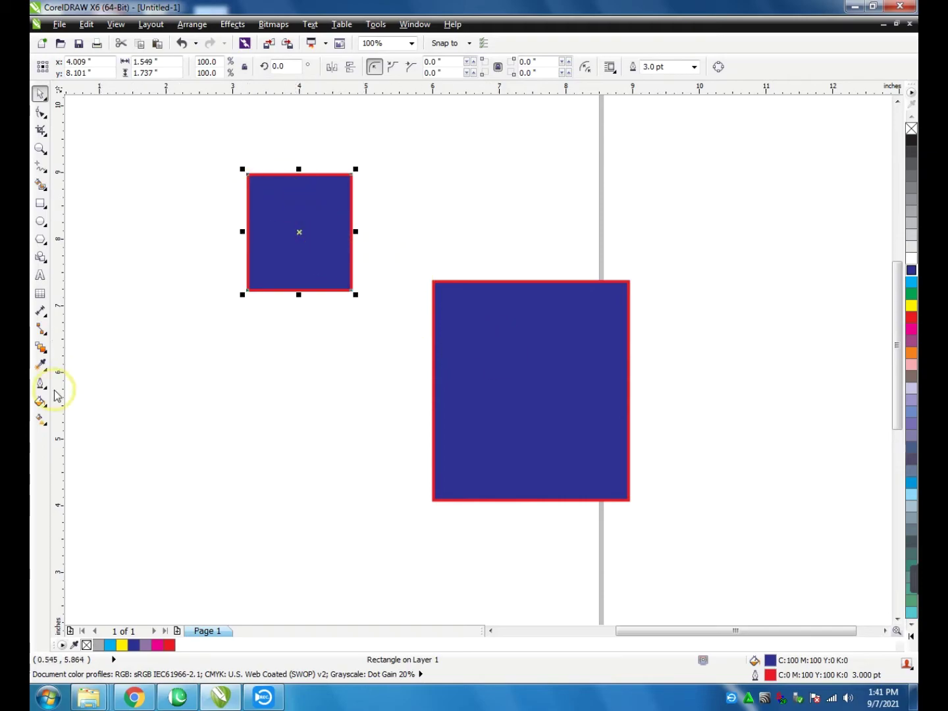
left_click(43, 366)
left_click(92, 381)
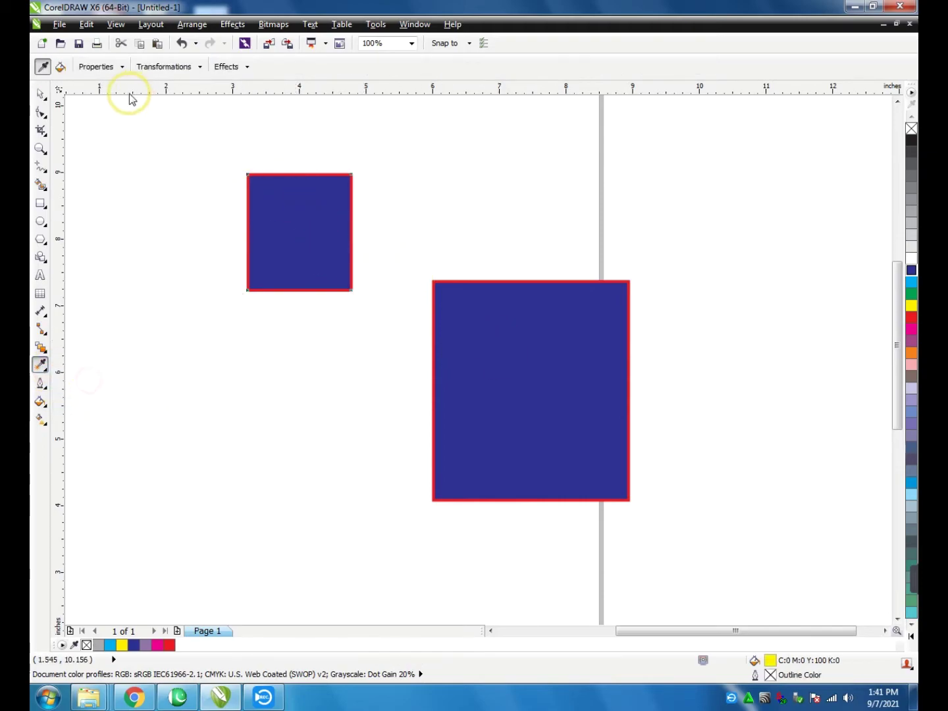
left_click(185, 69)
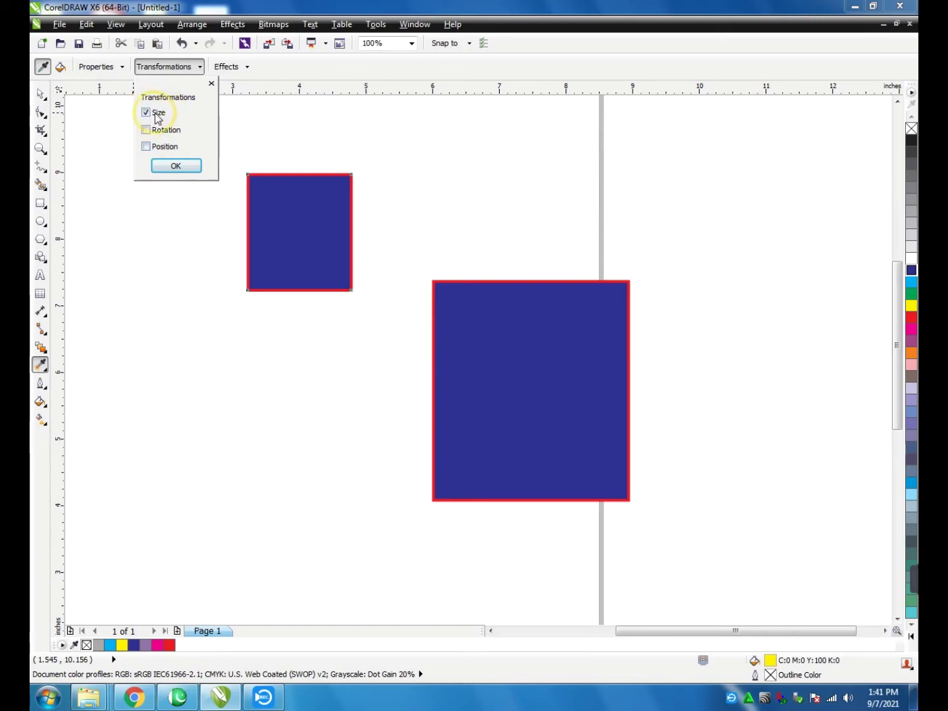
left_click(176, 168)
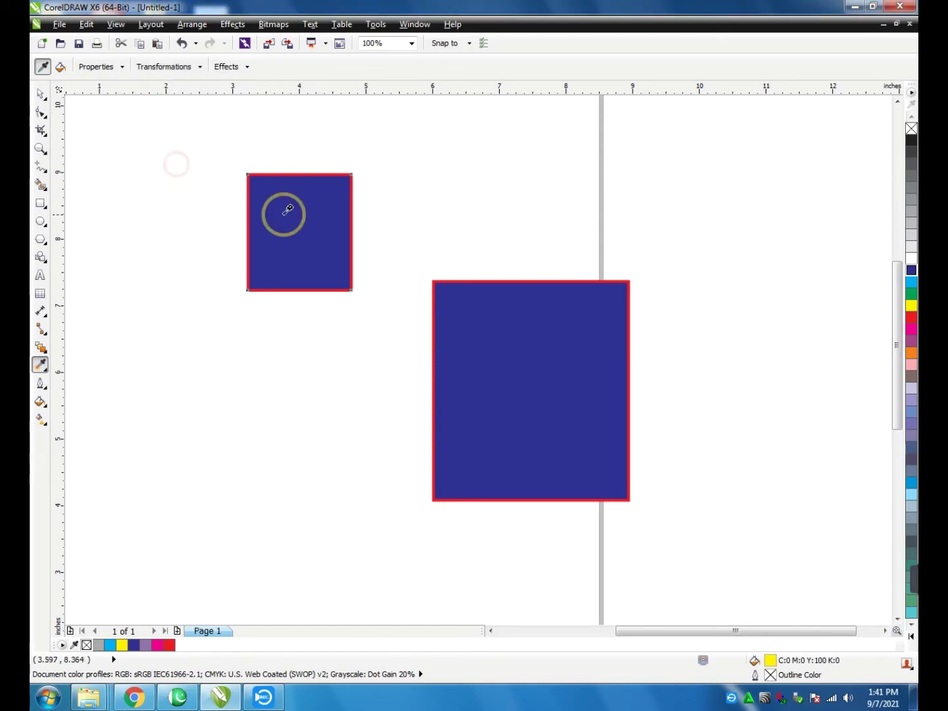
left_click(445, 345)
key("space")
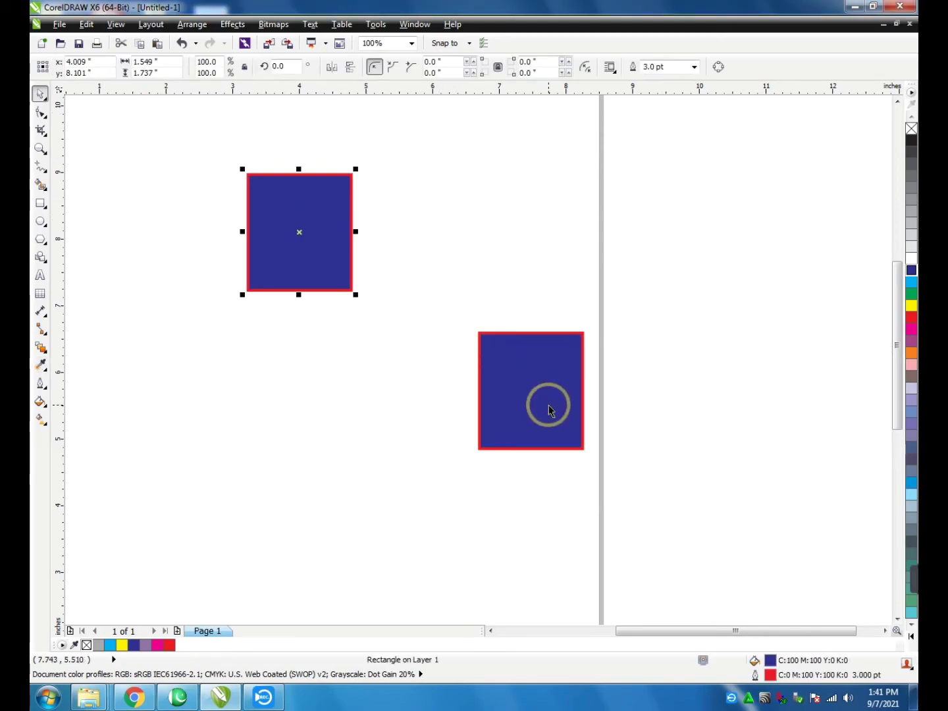
Step: Place the two rectangles side by side, centred at about X 4.25 and X 6.49 inches, near Y 8.2 inches
left_click_drag(308, 240, 439, 249)
left_click_drag(443, 249, 488, 244)
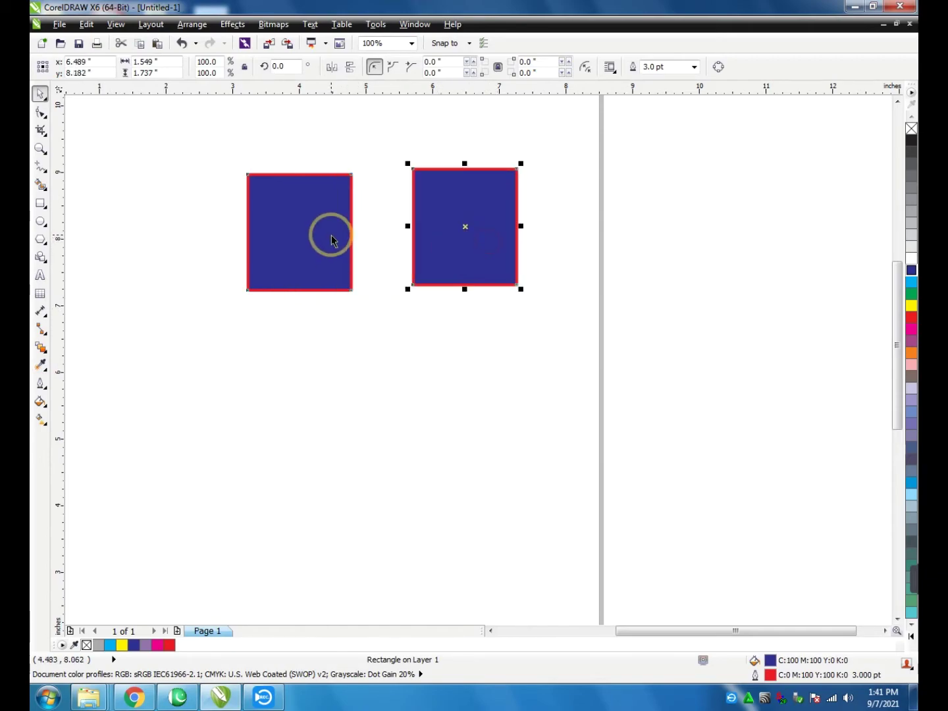
left_click_drag(332, 237, 318, 252)
left_click(359, 318)
left_click(360, 385)
left_click(289, 239)
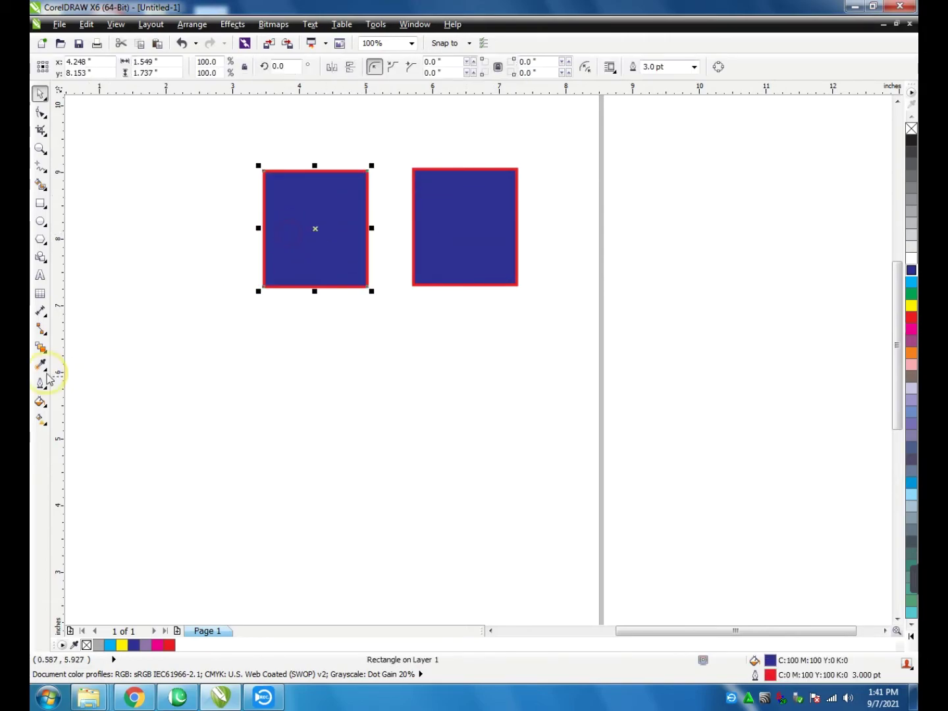
left_click(40, 365)
left_click(170, 69)
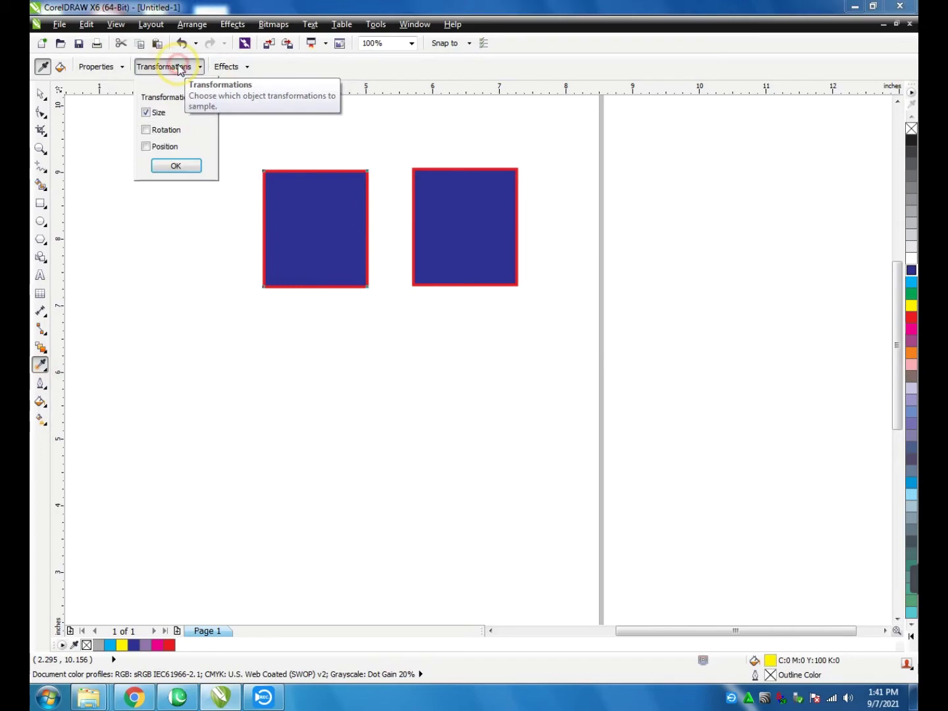
left_click(197, 165)
key("space")
Step: Move the left rectangle straight down to about Y 5.37 inches and rotate it by about 45.2 degrees
left_click(313, 218)
left_click(314, 219)
left_click_drag(315, 220, 314, 403)
left_click(313, 398)
left_click_drag(372, 353, 301, 295)
left_click(309, 290)
Step: Copy the tilted rectangle's rotation onto the upright rectangle using the Attributes Eyedropper with Rotation enabled and Size turned off
key("space")
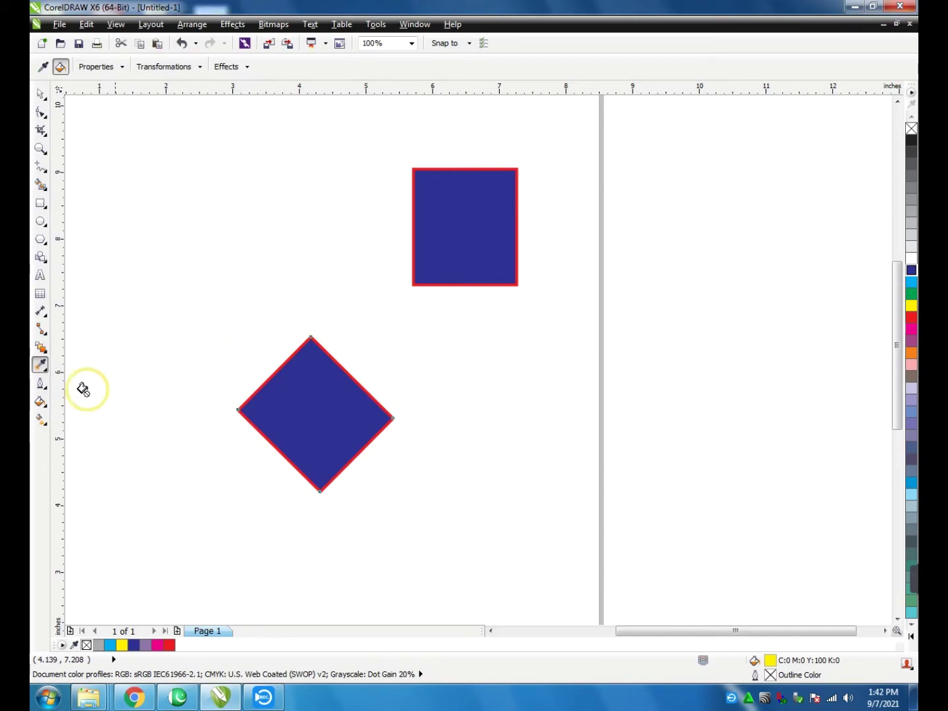
left_click(40, 364)
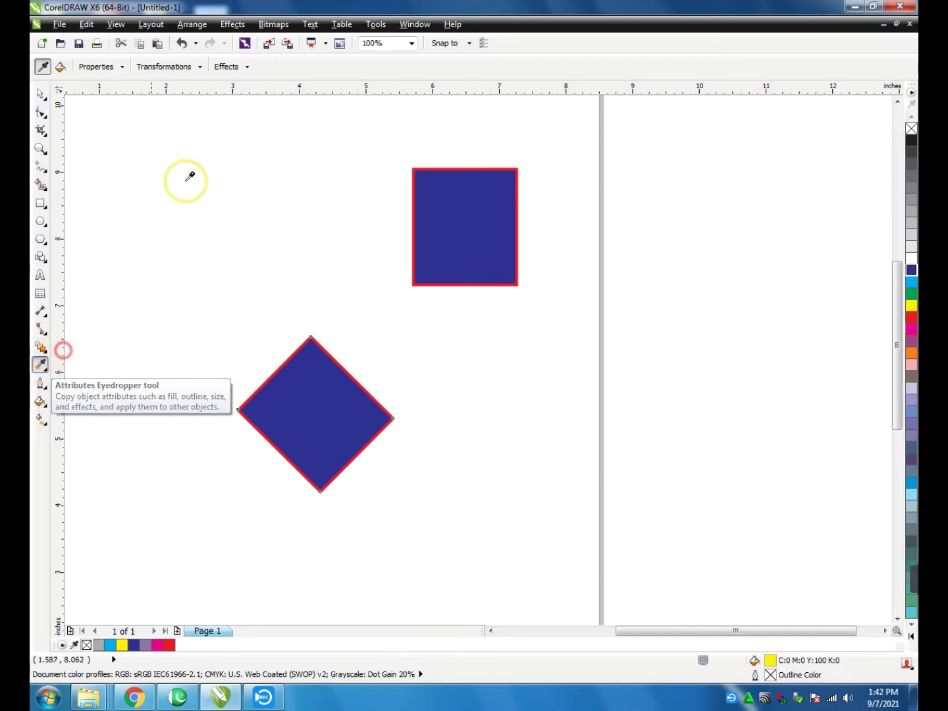
left_click(191, 67)
left_click(148, 113)
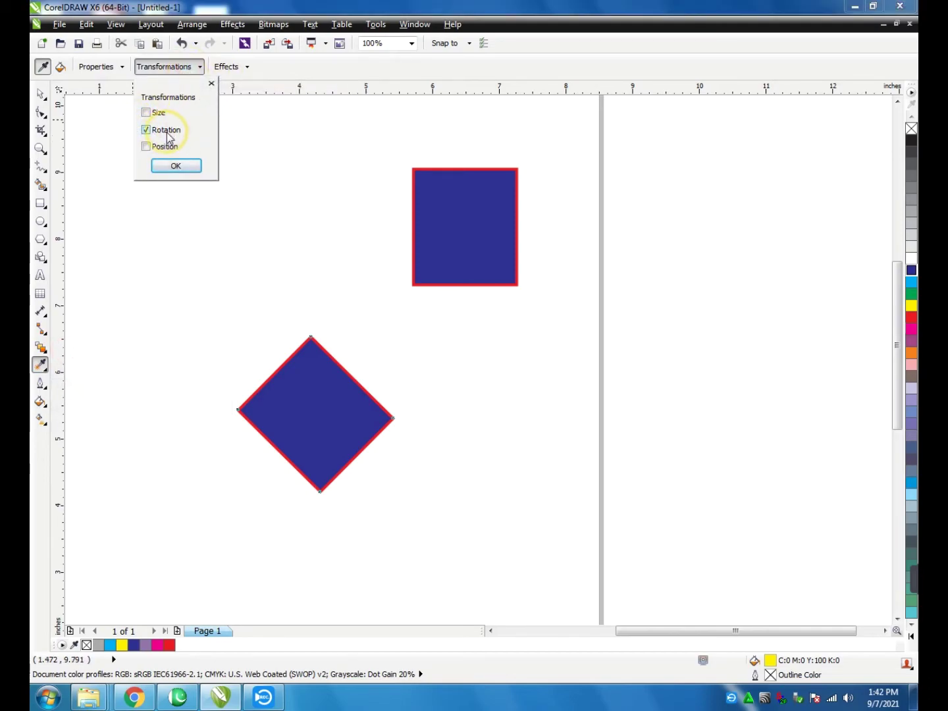
left_click(176, 167)
left_click(299, 426)
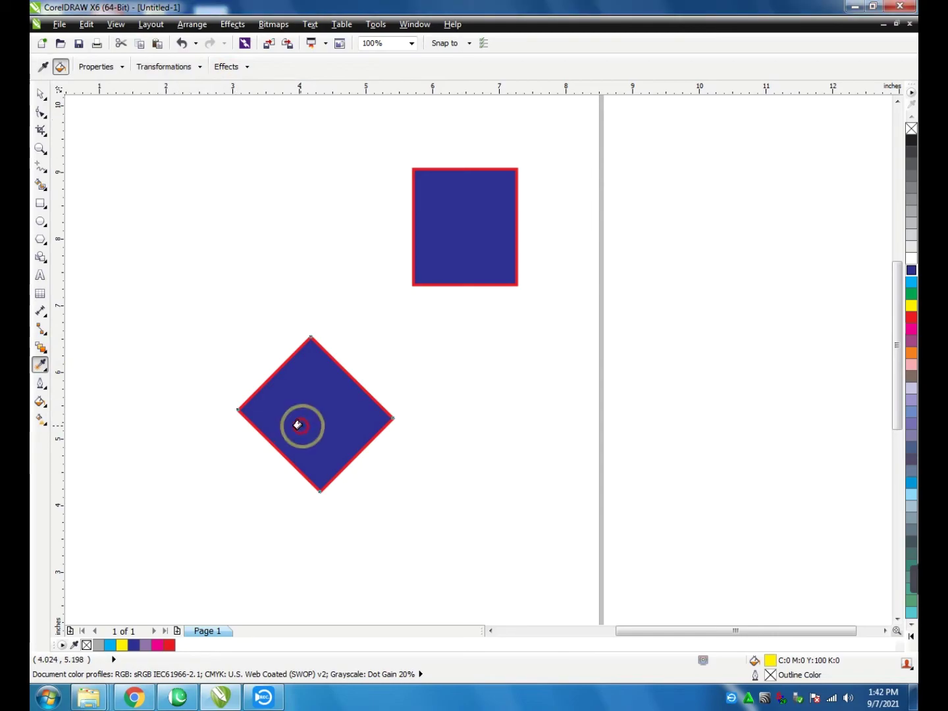
left_click(454, 257)
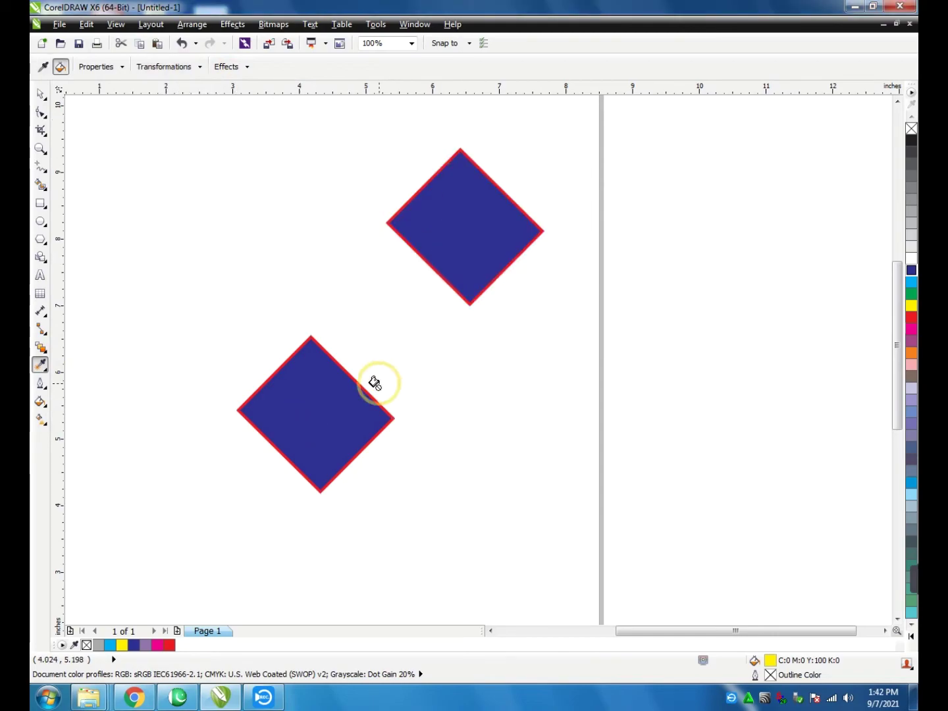
Step: Move the upper tilted rectangle beyond the page edge and apply the other rectangle's position to it, sampling only the Position transformation
key("space")
left_click_drag(454, 263, 679, 351)
left_click(309, 429)
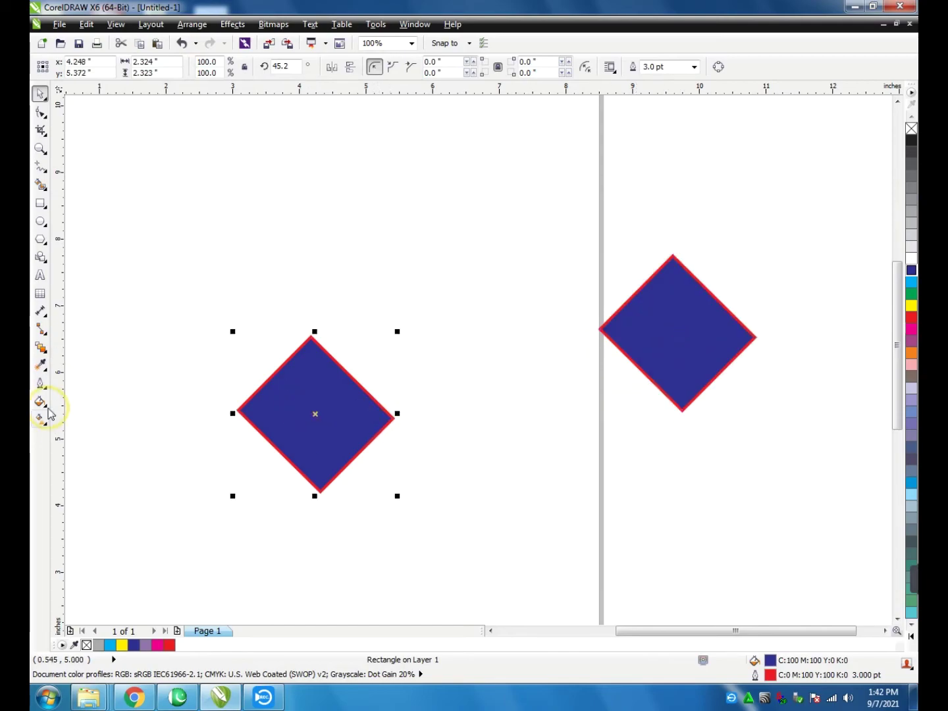
left_click(41, 365)
left_click(200, 67)
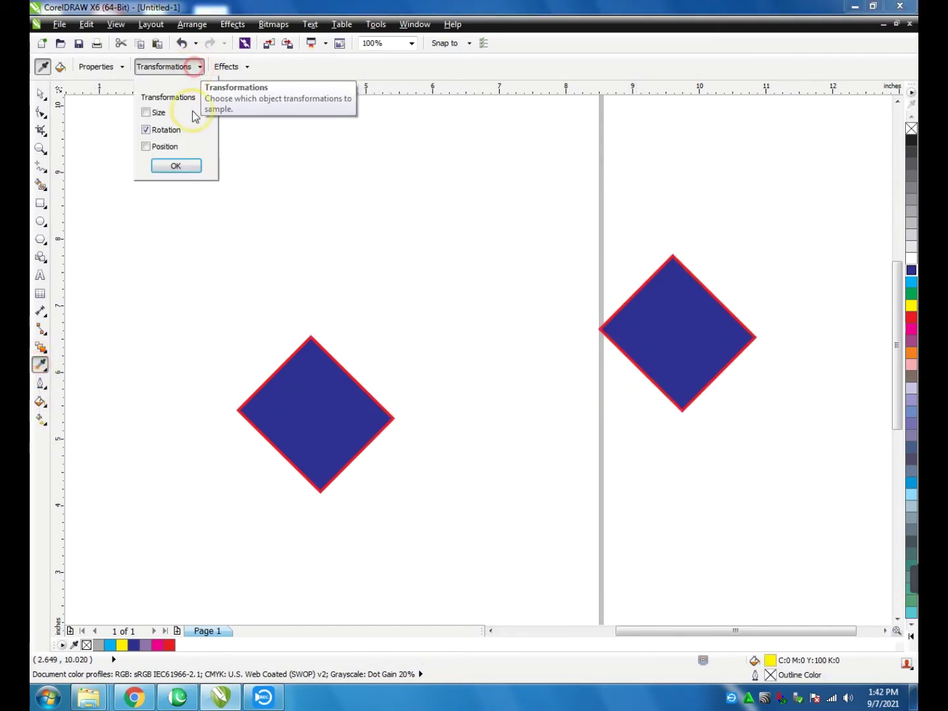
left_click(148, 147)
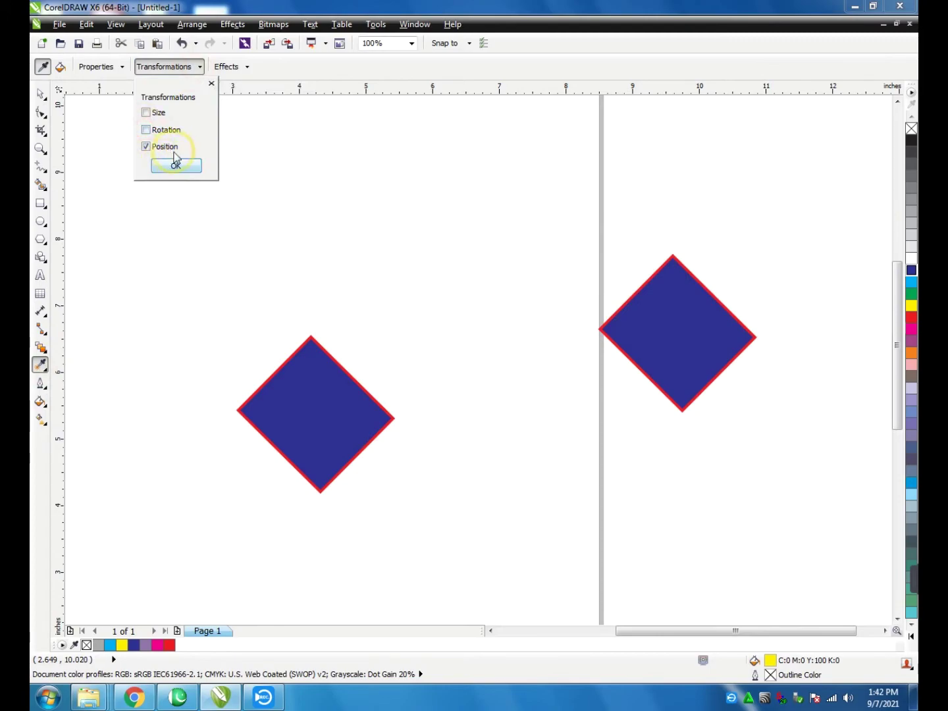
left_click(176, 166)
left_click(329, 406)
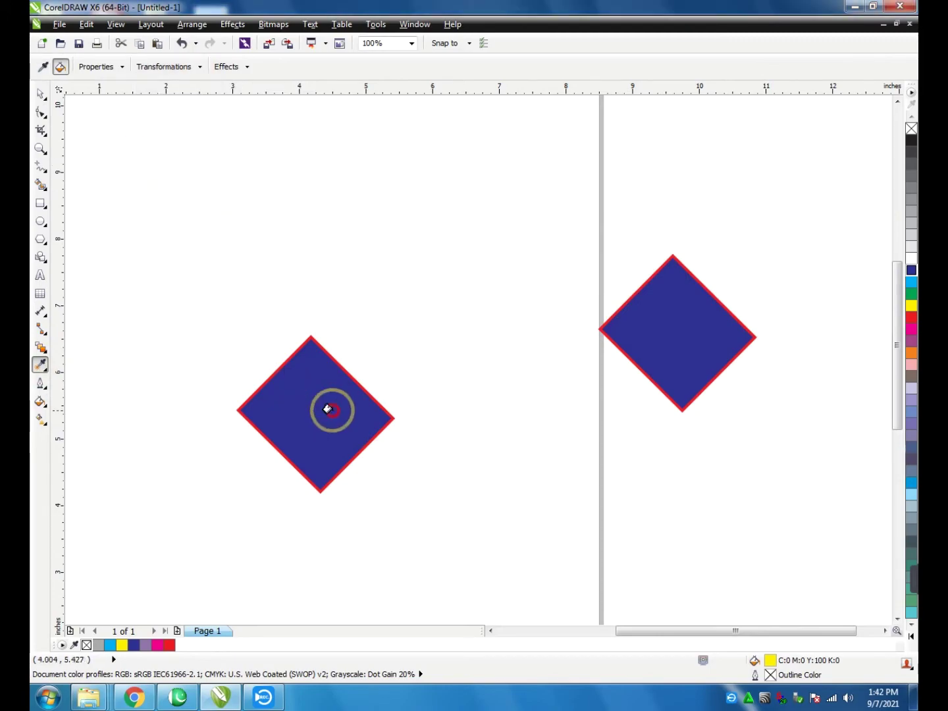
left_click(646, 353)
Step: Undo the trial moves and place the overlapping rectangle beside the other at about X 7.52, Y 5.43 inches
key("space")
mouse_move(333, 422)
left_mouse_down()
mouse_move(494, 403)
mouse_move(322, 432)
mouse_move(331, 433)
left_mouse_up()
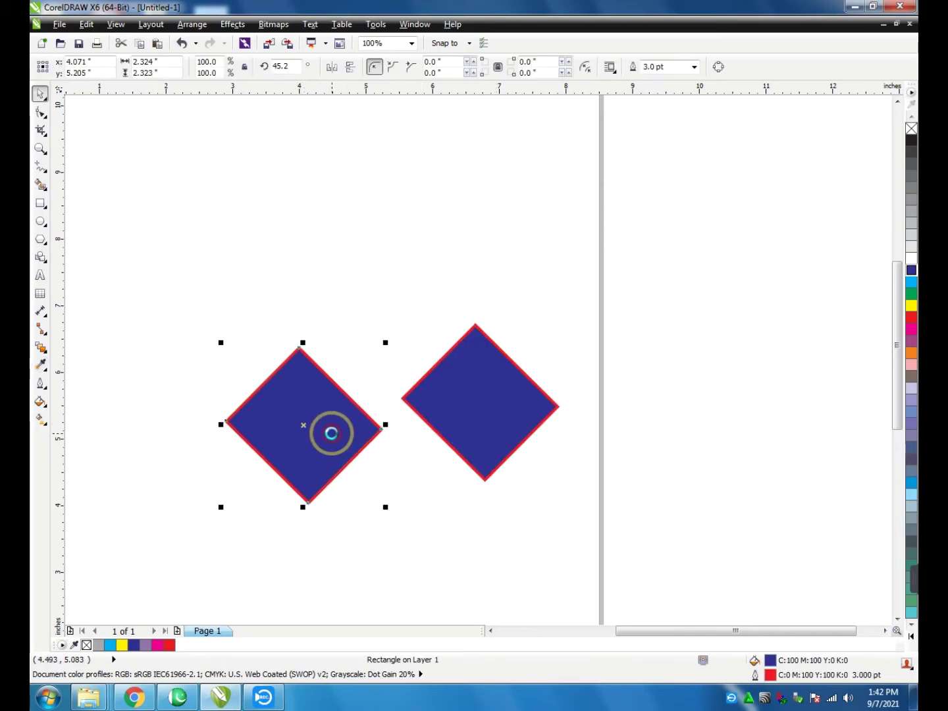
key("ctrl+z")
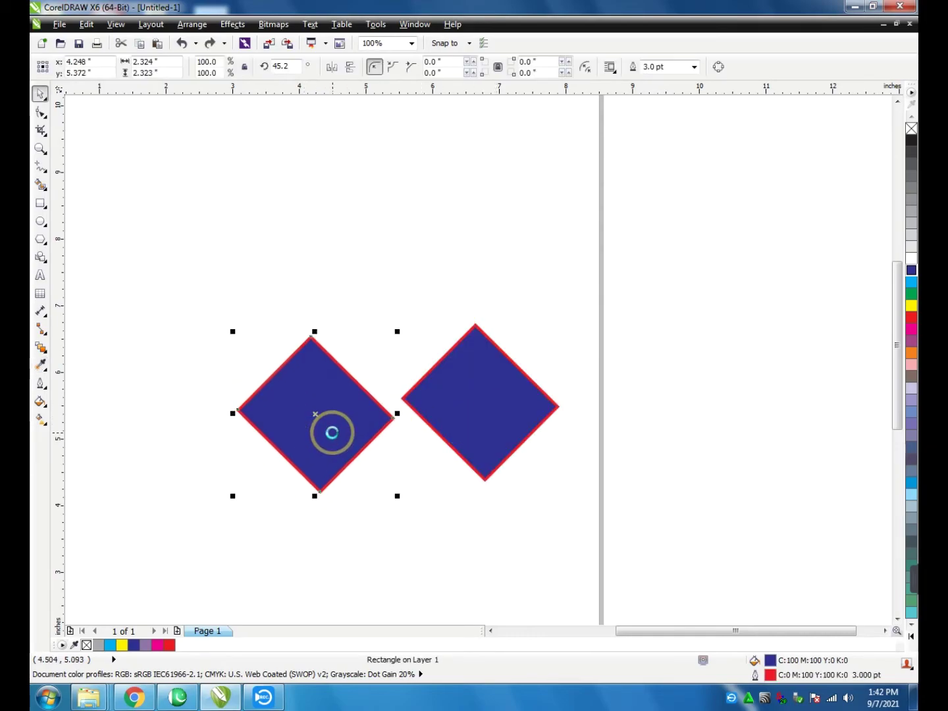
key("ctrl+z")
left_click_drag(322, 439, 543, 436)
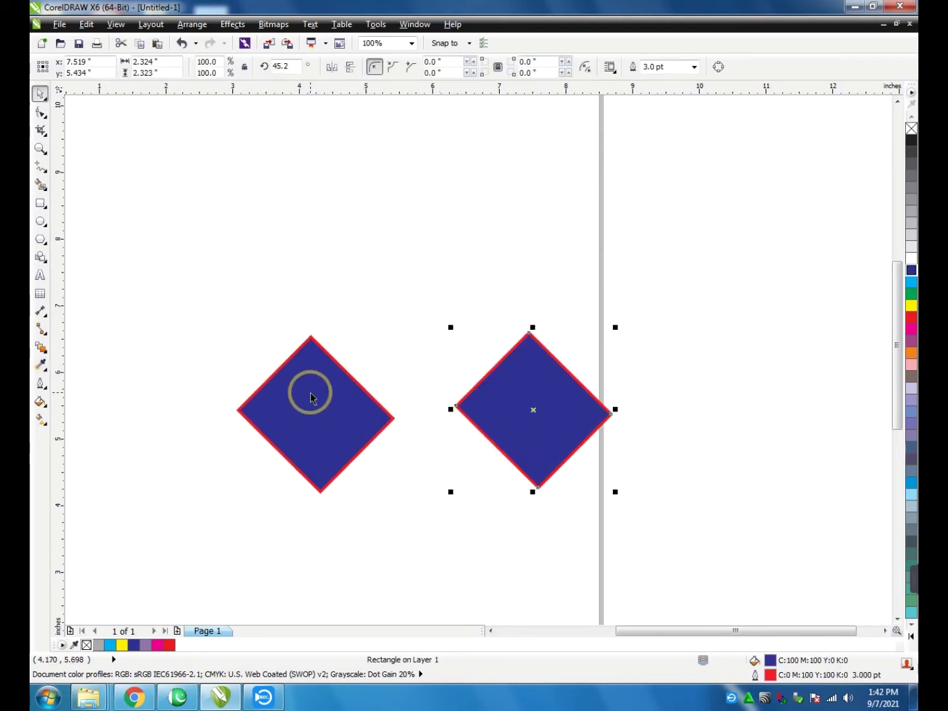
Step: Review the Effects, Transformations and Properties options that the Attributes Eyedropper can sample
left_click(40, 365)
left_click(245, 66)
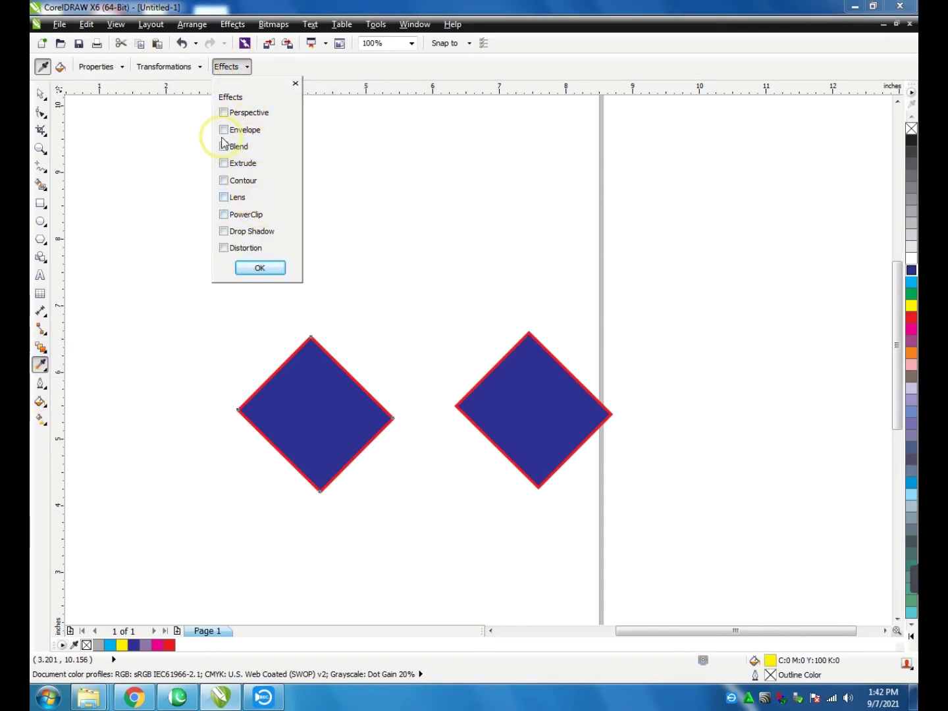
left_click(195, 68)
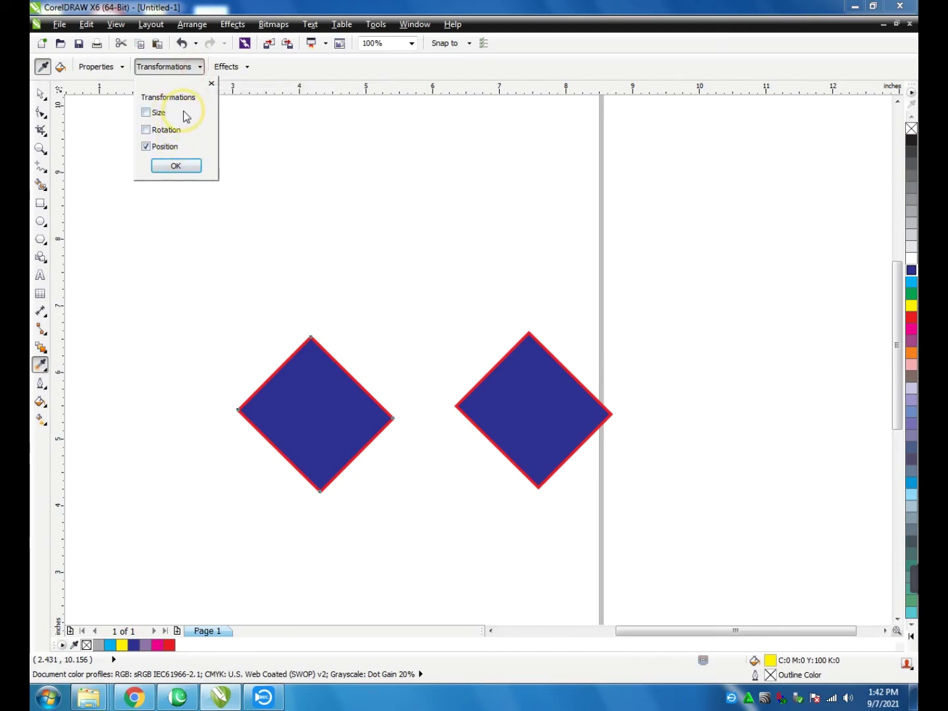
left_click(100, 66)
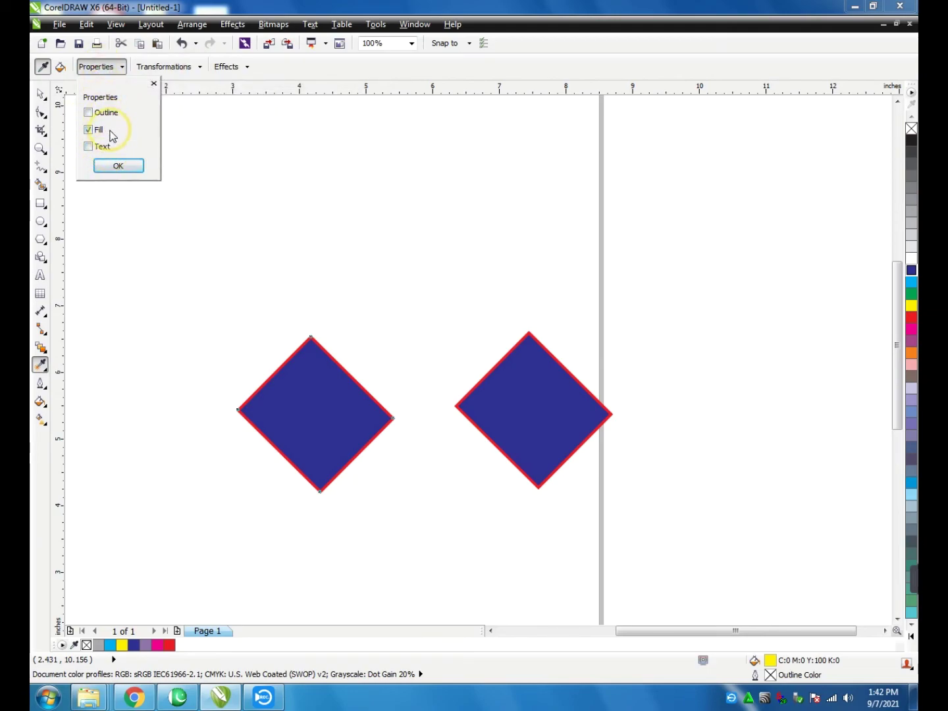
left_click(234, 193)
Step: Delete both tilted rectangles from the page
key("space")
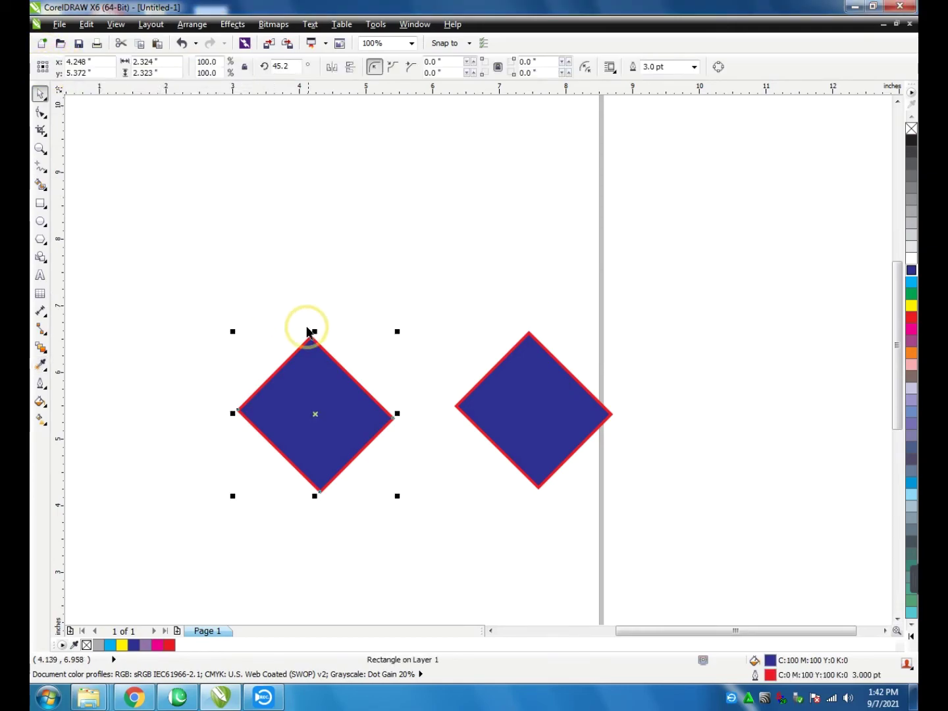
key("Delete")
left_click(501, 392)
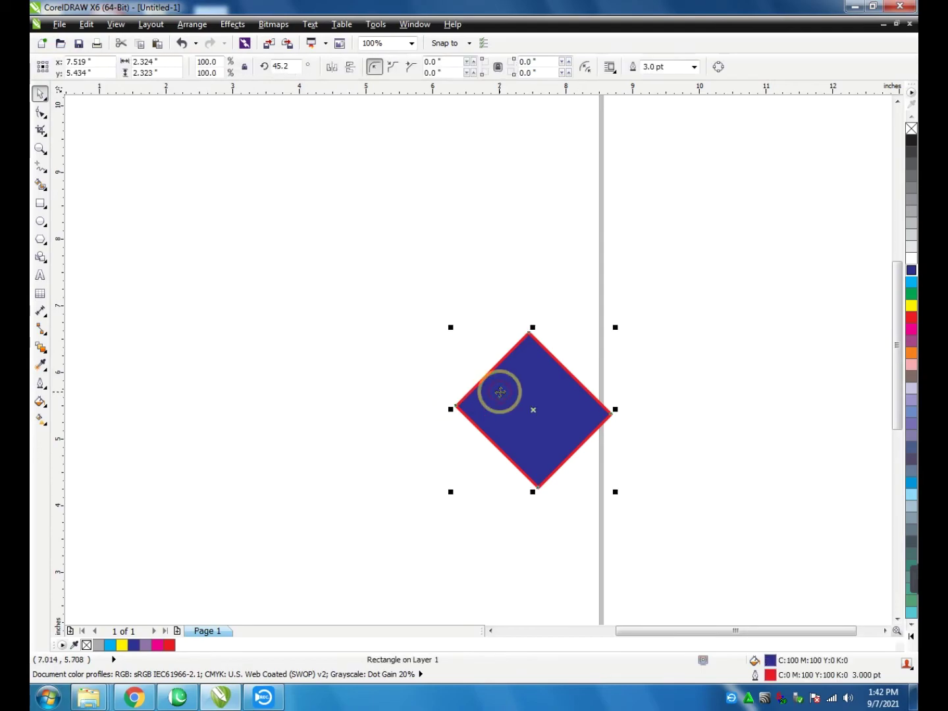
key("Delete")
Step: Draw a rectangle about 3.52 by 3.83 inches on the page and fill it with green (C100 M0 Y100 K0)
scroll(424, 303, "down", 2)
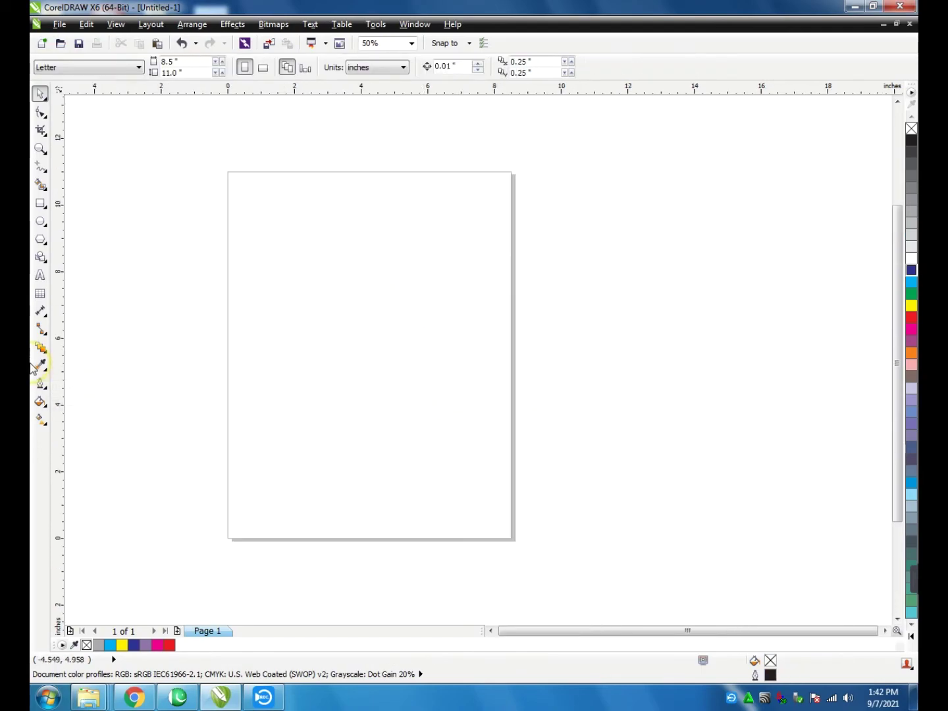
left_click(40, 204)
left_click_drag(285, 278, 403, 406)
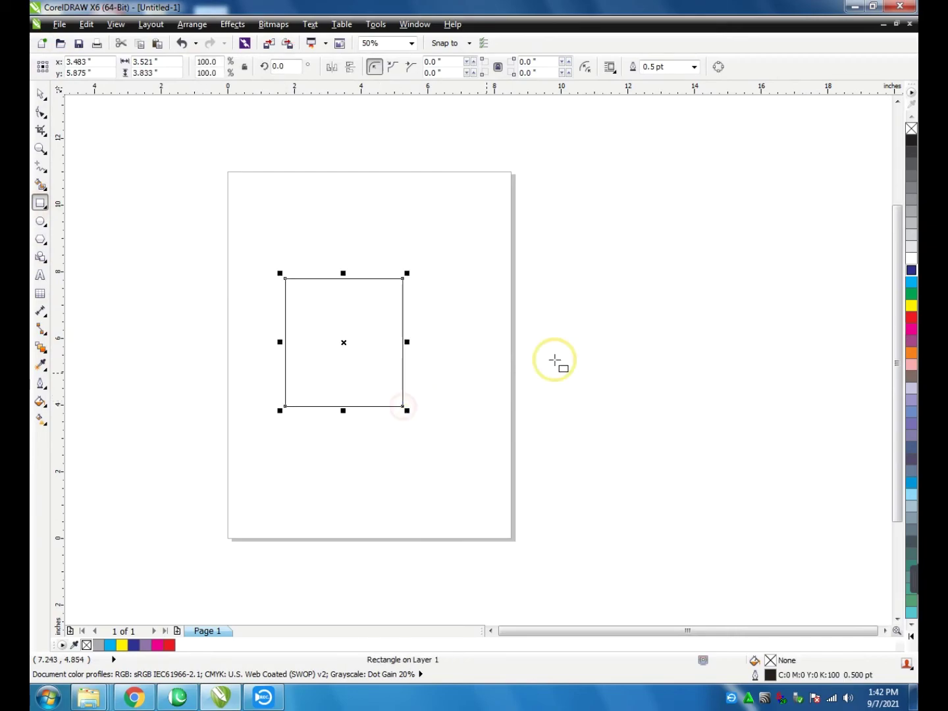
left_click(912, 295)
left_click(597, 445)
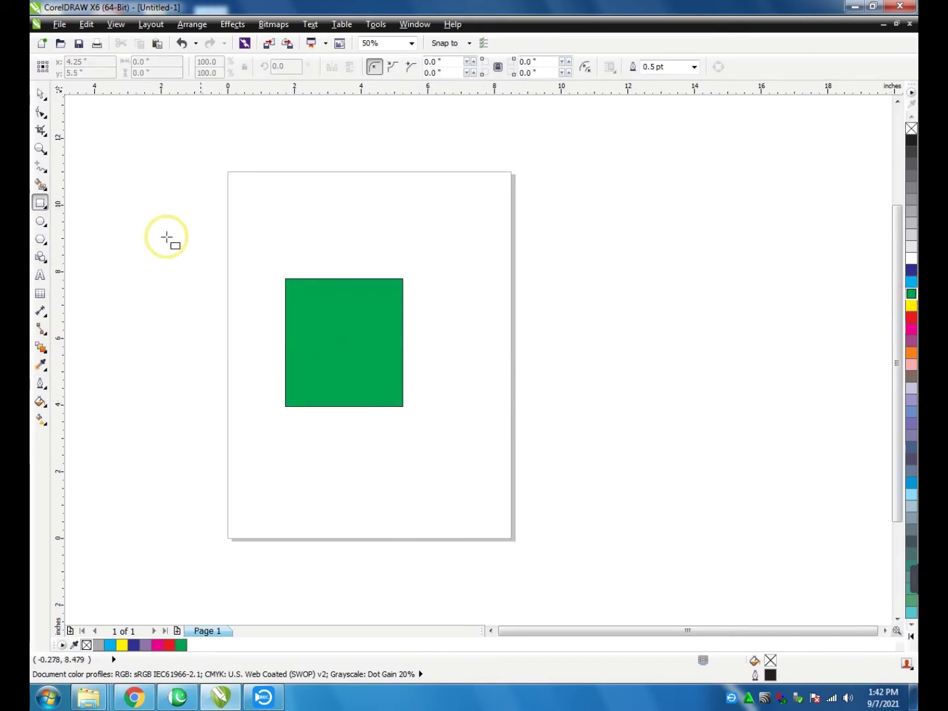
Step: Open the Outline Pen settings for the green rectangle
left_click(40, 149)
left_click_drag(241, 249, 415, 403)
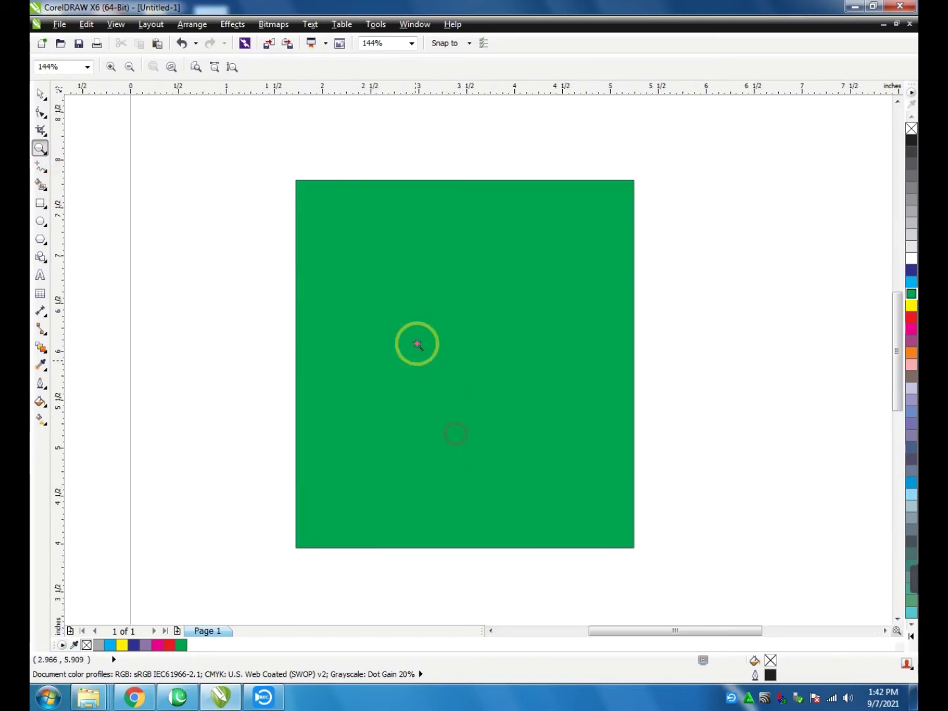
right_click(418, 345)
key("space")
left_click(421, 332)
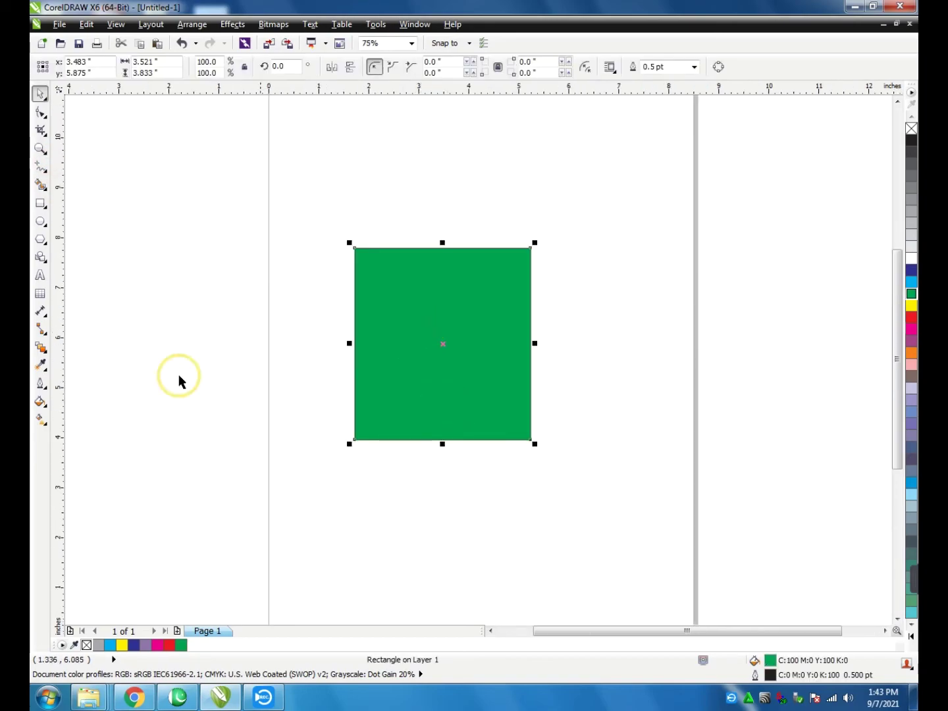
left_click(50, 392)
left_click(104, 388)
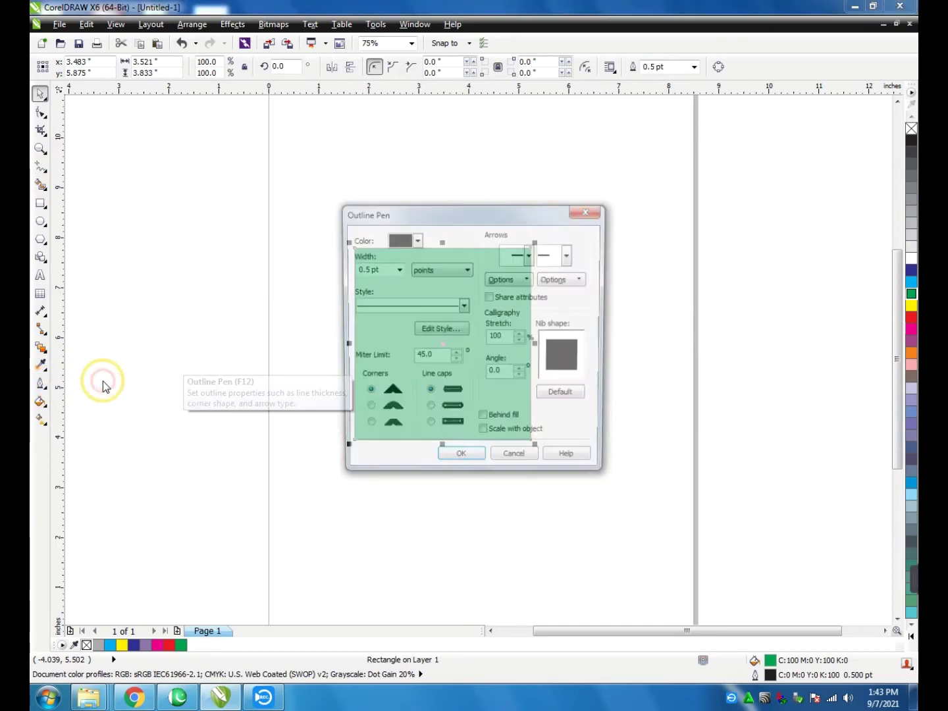
Step: Give the green rectangle a 2.0 pt outline with rounded corners and round line caps, placed behind the fill and scaling with the object
left_click(397, 269)
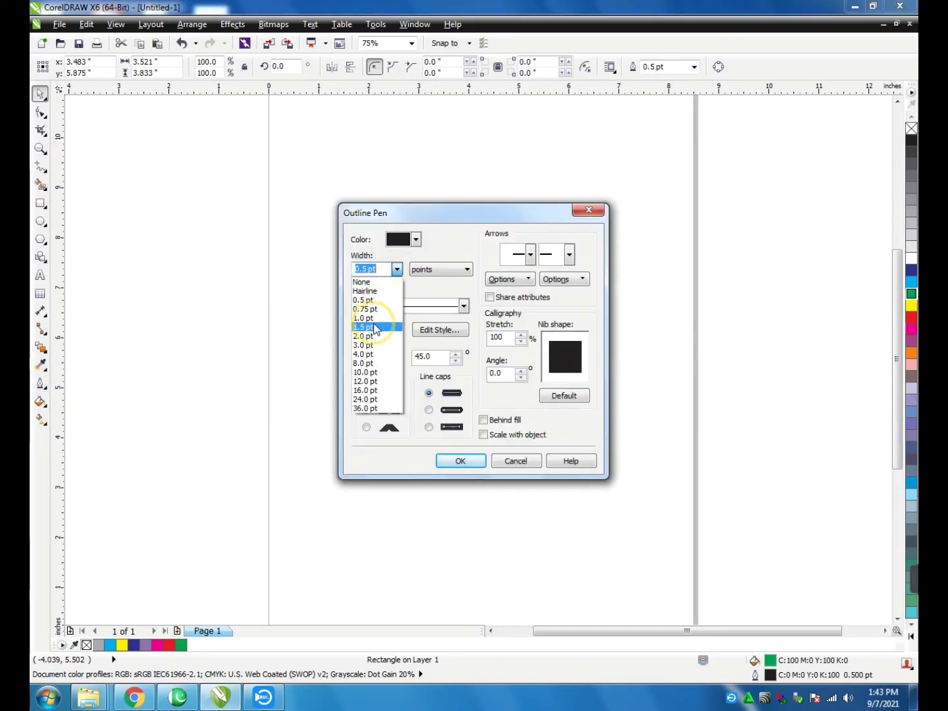
left_click(374, 323)
left_click(396, 269)
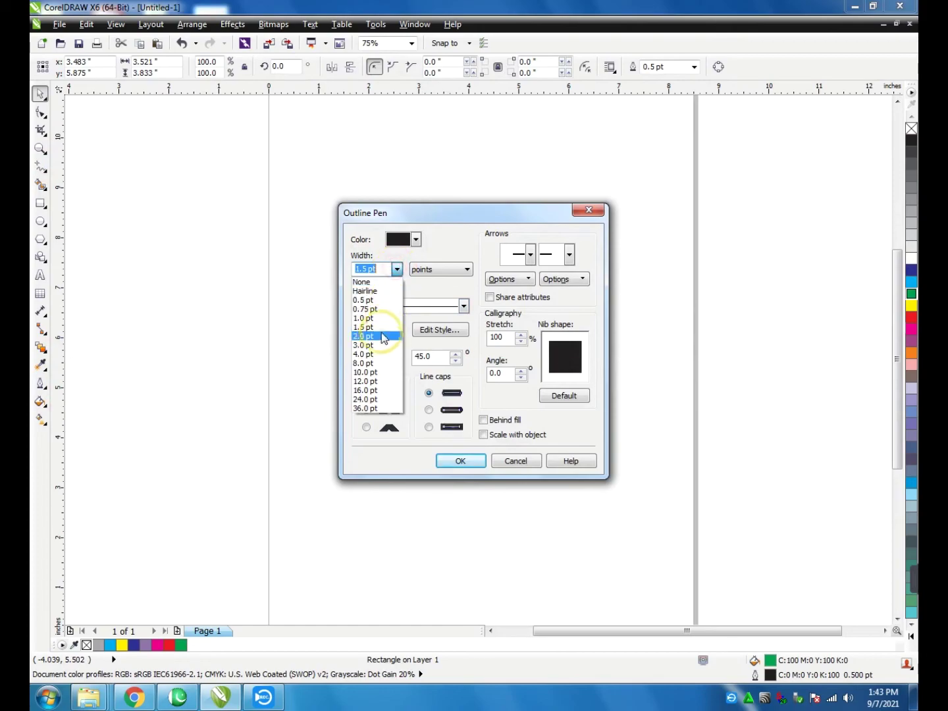
left_click(377, 338)
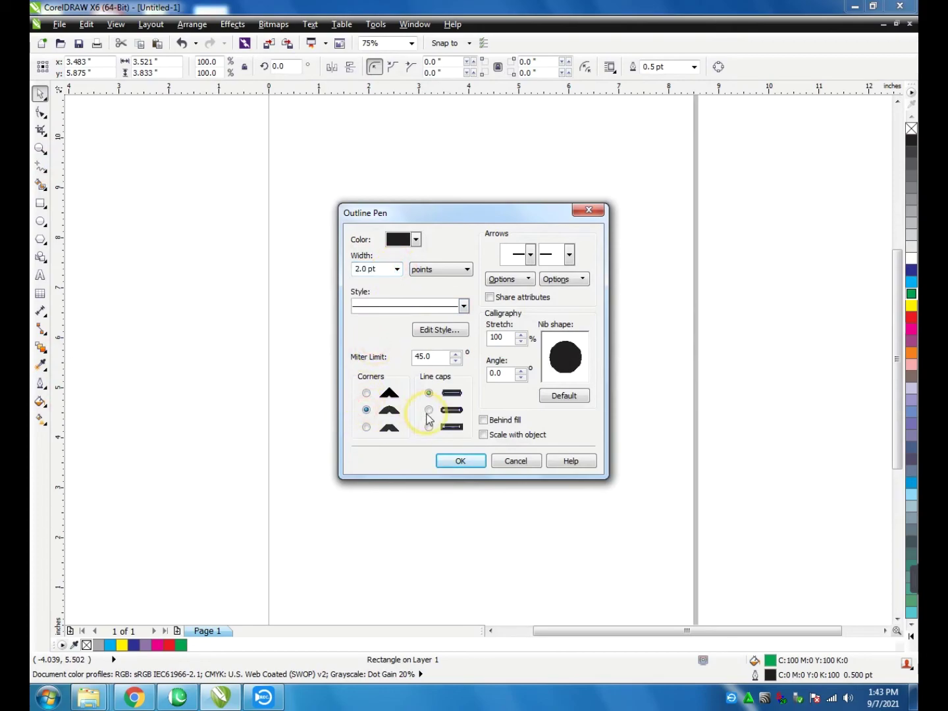
left_click(461, 461)
left_click(302, 336)
key("z")
left_click_drag(347, 240, 408, 281)
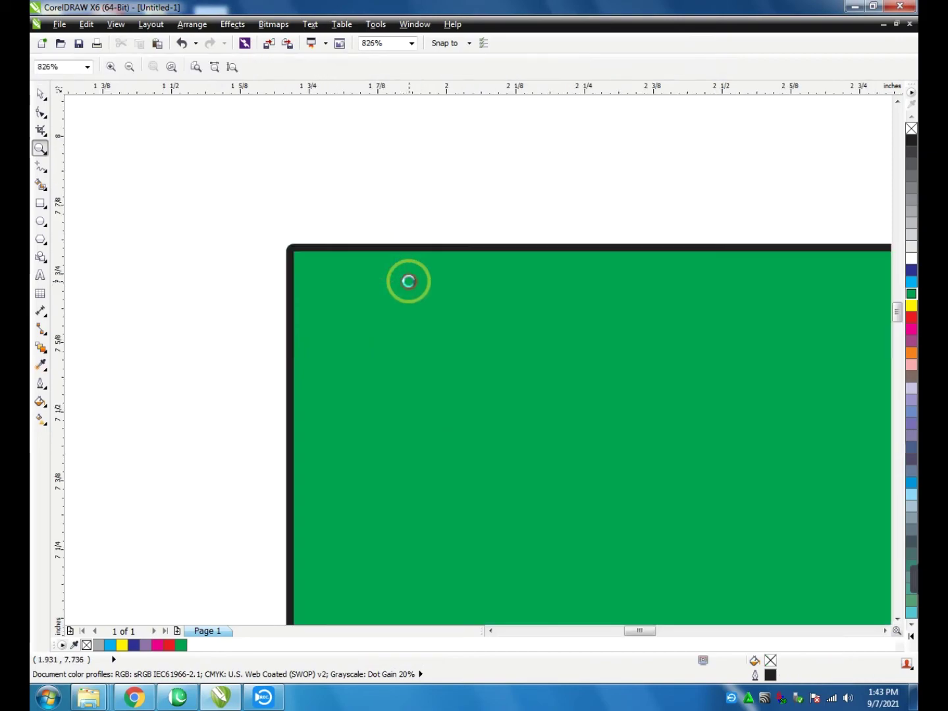
scroll(271, 256, "down", 4)
key("space")
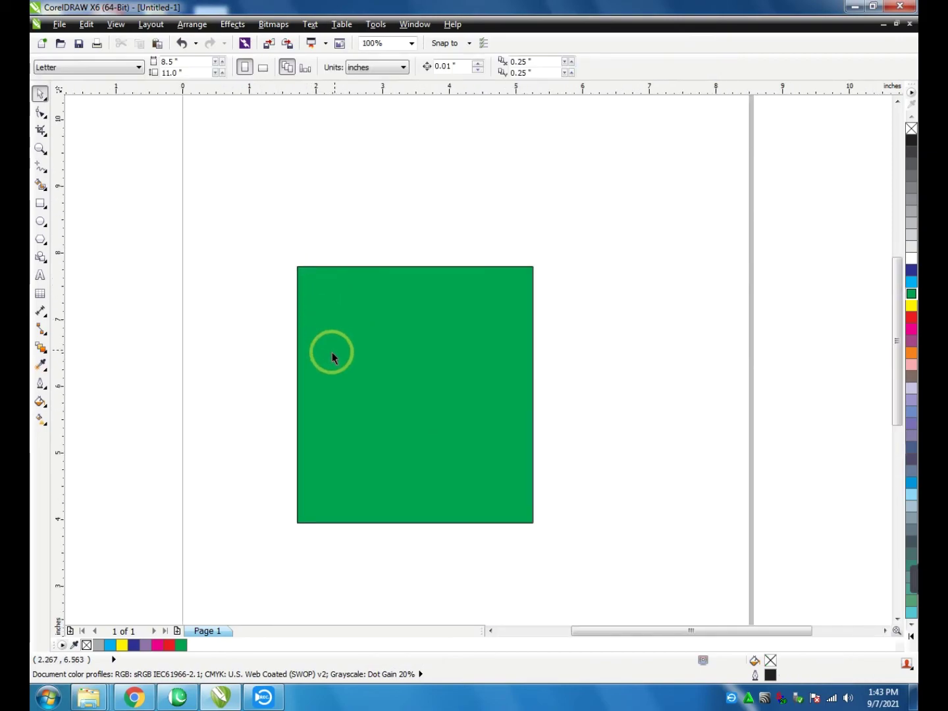
left_click(41, 384)
left_click(91, 384)
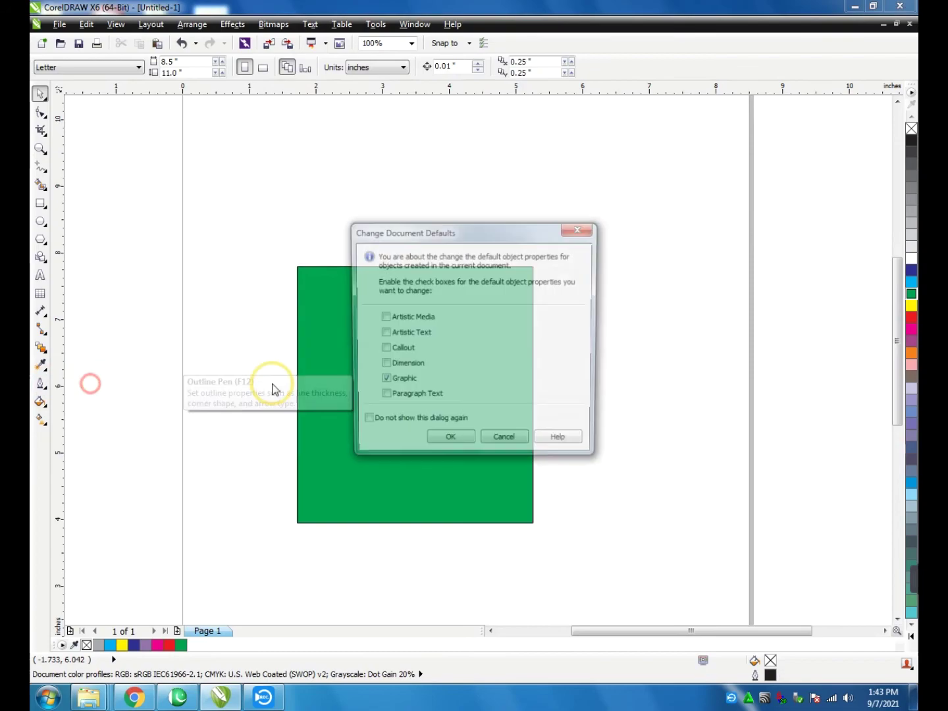
left_click(502, 442)
Step: Set the green rectangle's outline to Magenta with a width of 4.0 pt using the Outline Pen settings
left_click(360, 407)
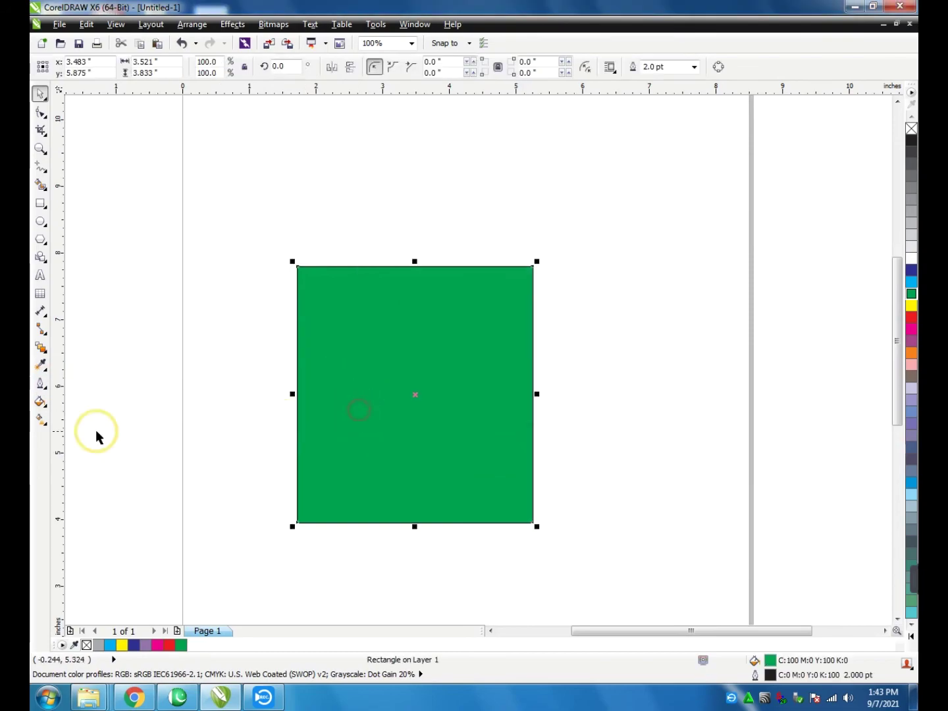
left_click(41, 383)
left_click(67, 382)
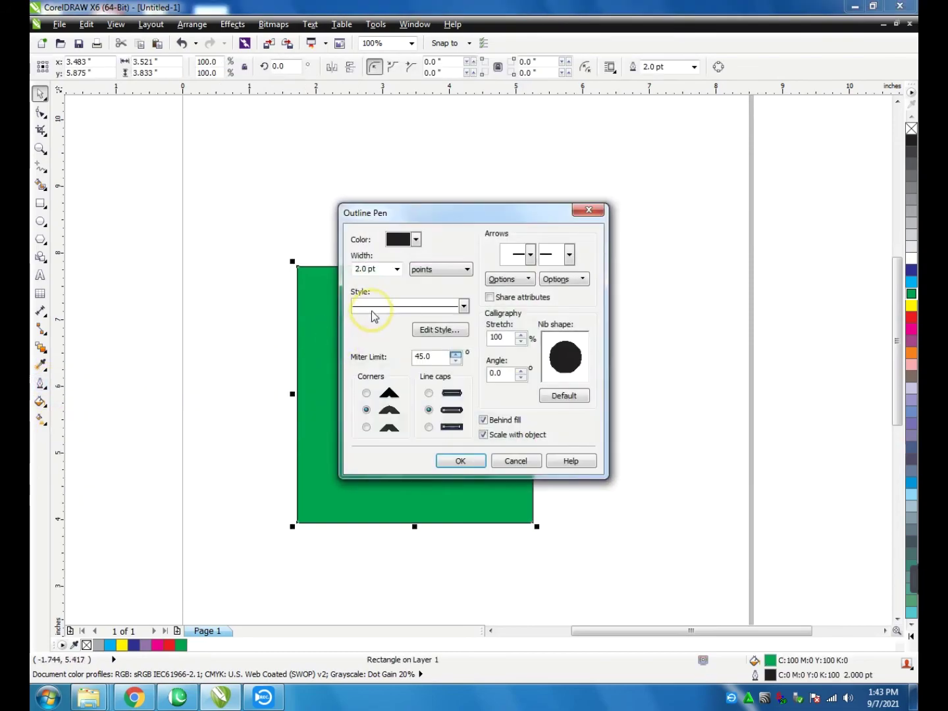
left_click(416, 239)
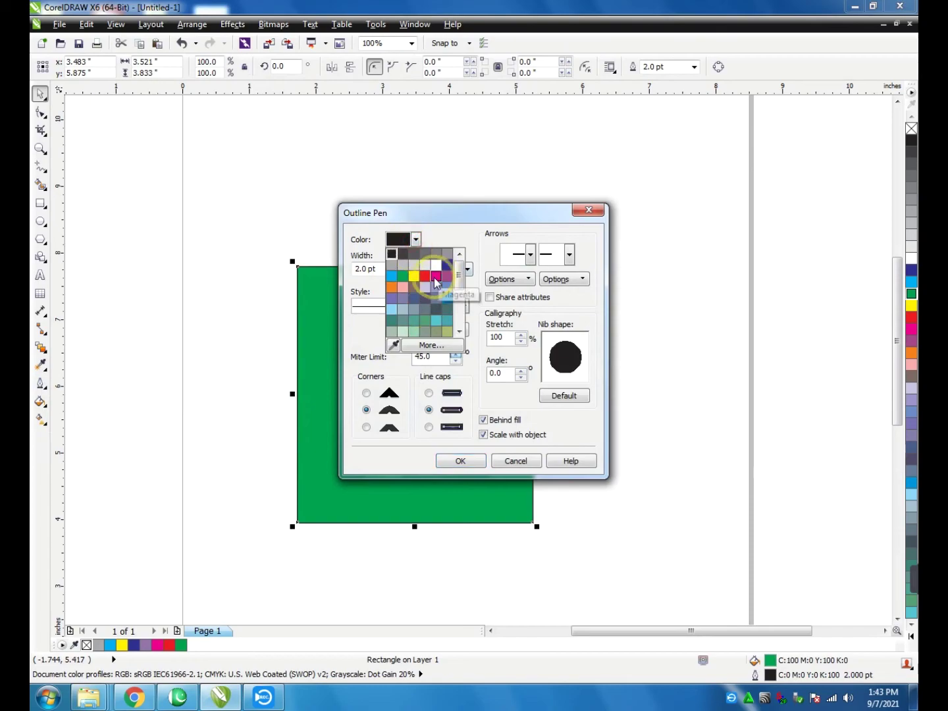
left_click(435, 276)
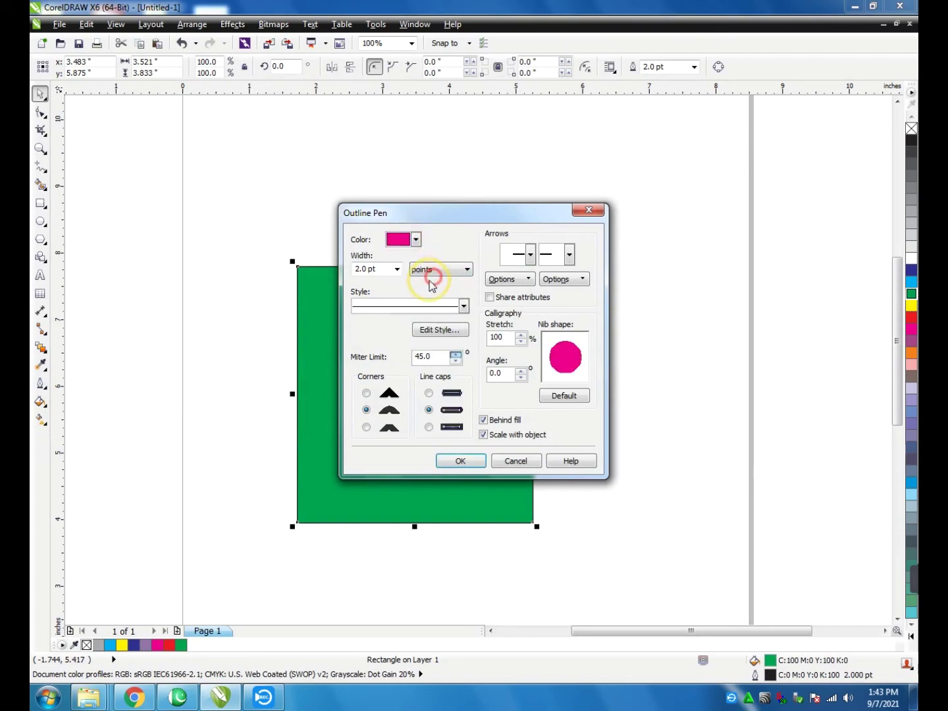
left_click(397, 269)
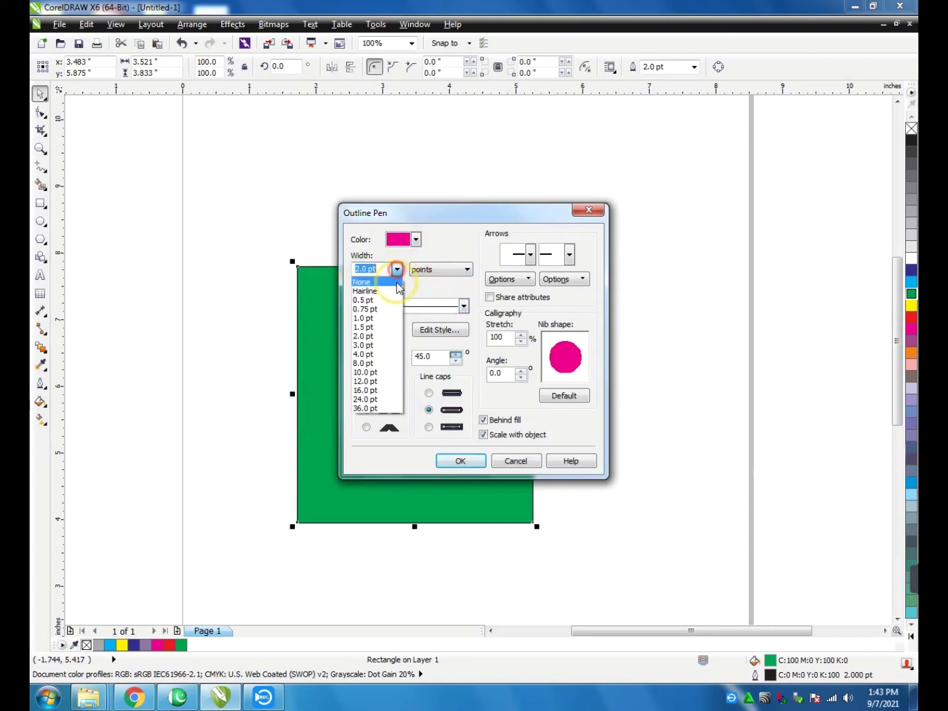
left_click(378, 355)
left_click(461, 461)
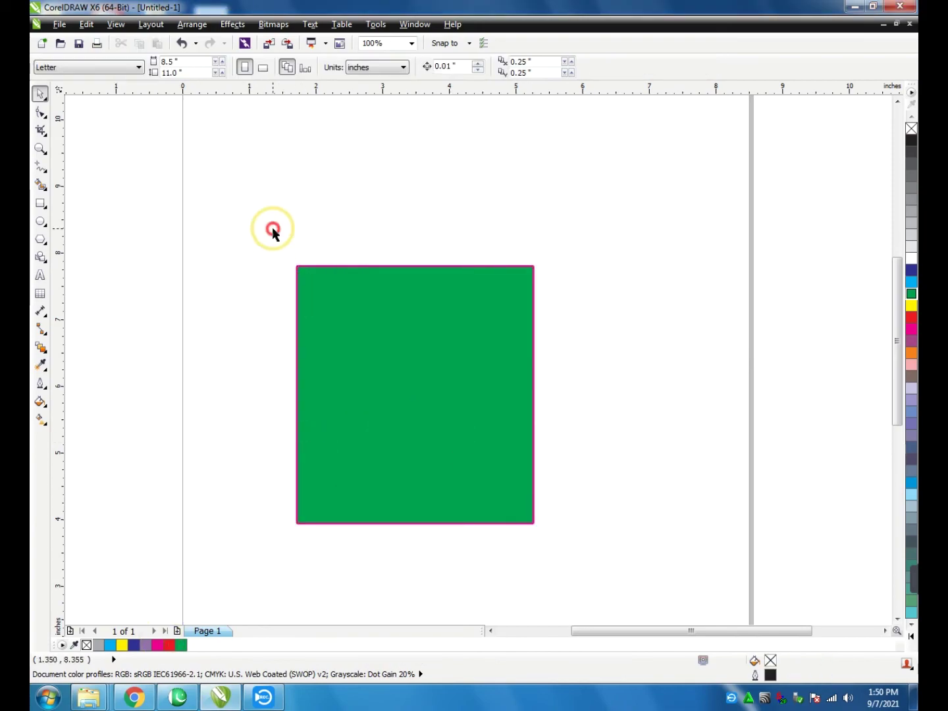
Step: Move the rectangle up and slightly right to about X 3.63, Y 6.50 inches, and inspect its outline
left_click_drag(356, 312, 367, 264)
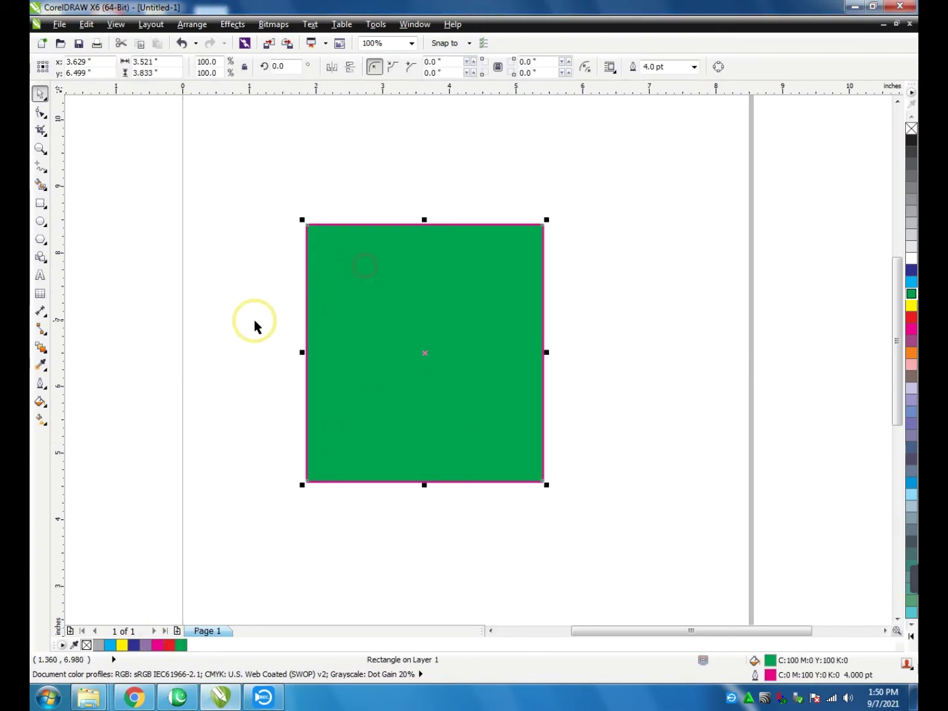
left_click(246, 300)
left_click(313, 234)
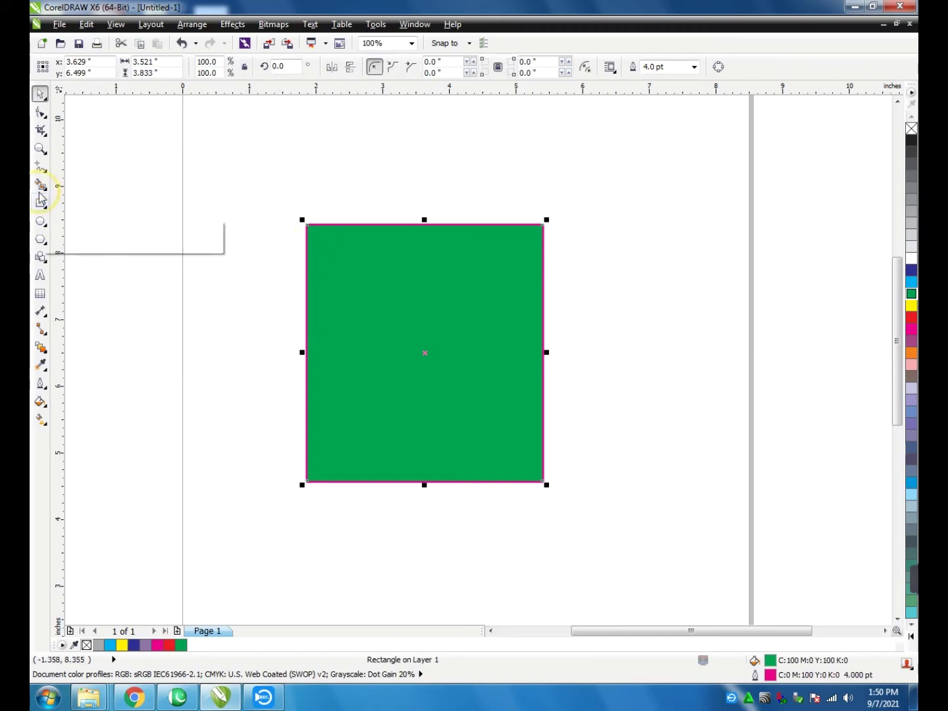
left_click(40, 148)
left_click(306, 202)
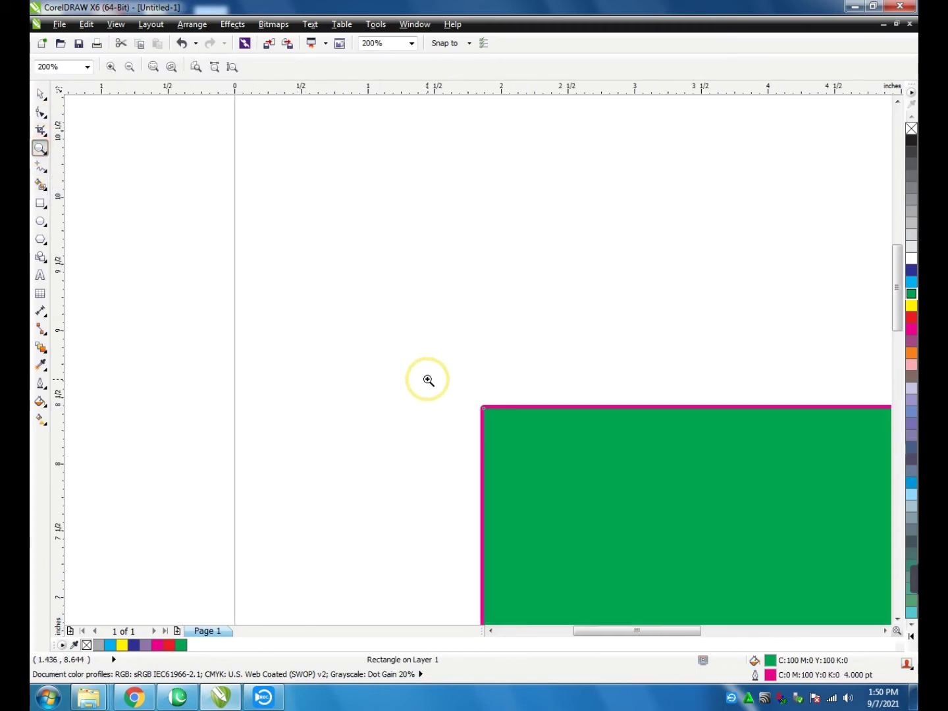
left_click(592, 492)
right_click(298, 296)
right_click(335, 303)
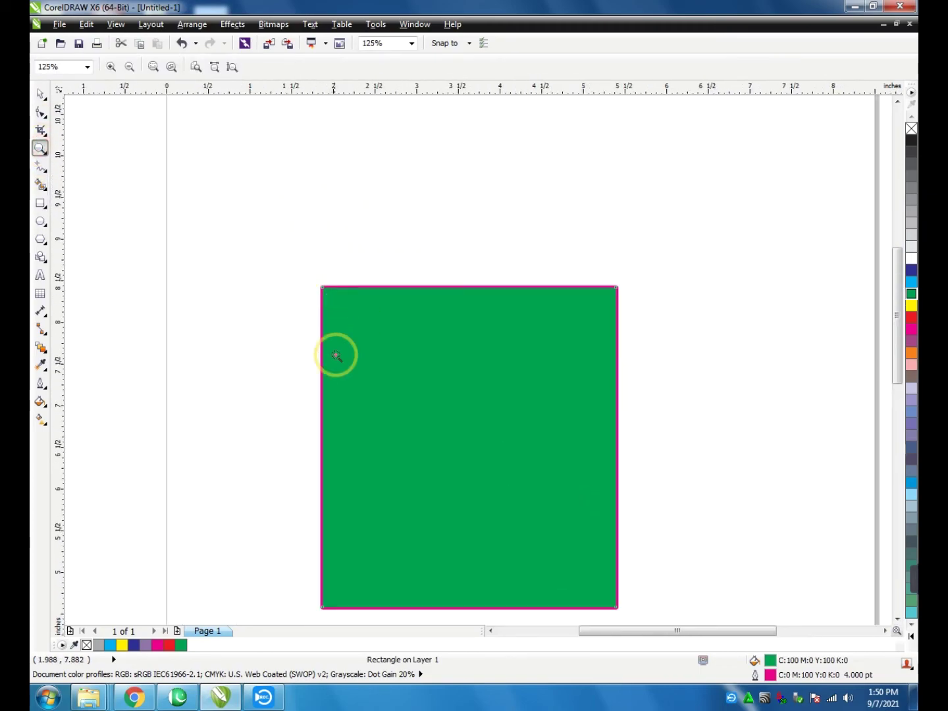
Step: Set the rectangle's outline width to 8.0 pt and move the rectangle to about X 3.18, Y 7.19 inches
key("space")
left_click(694, 67)
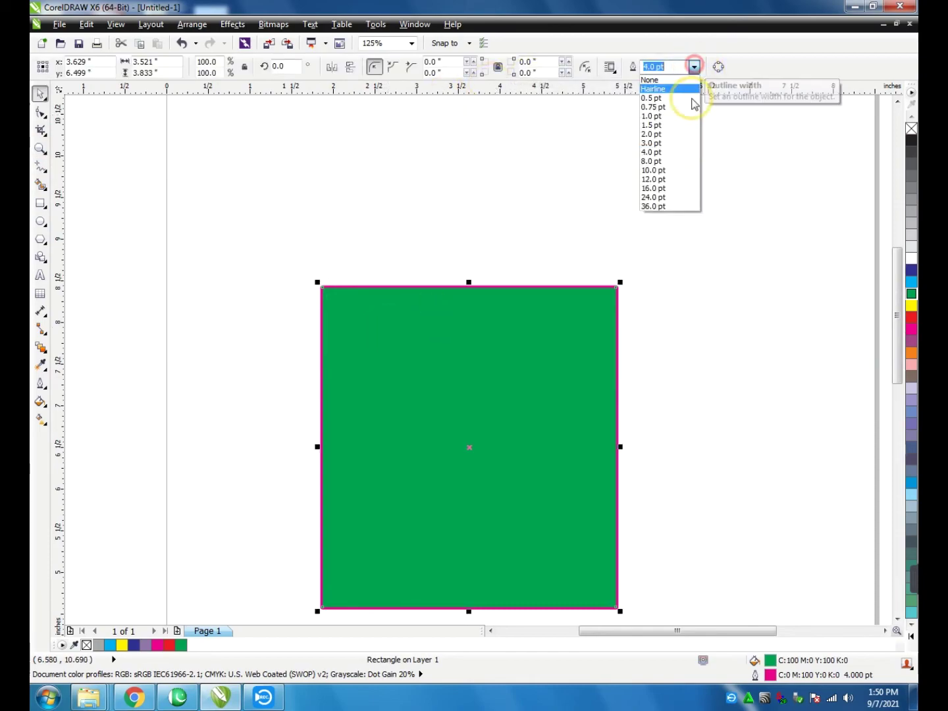
left_click(657, 161)
left_click(371, 213)
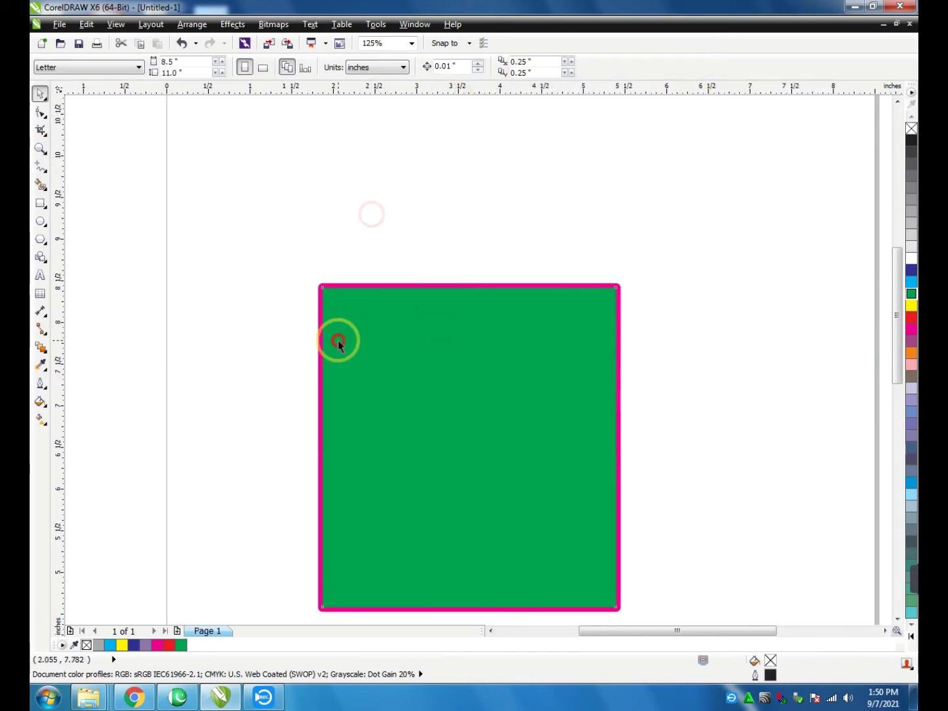
left_click_drag(339, 339, 360, 317)
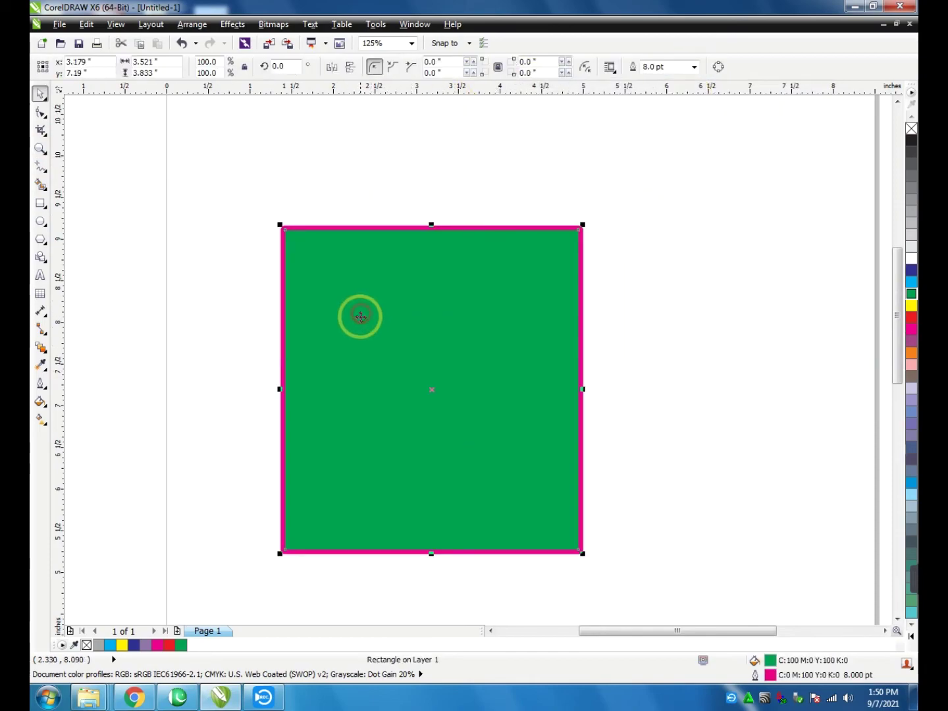
Step: Apply the preset outline widths 0.75 pt, 1.5 pt, 3 pt, 8 pt and 10 pt to the rectangle in turn
left_click(41, 382)
left_click(77, 467)
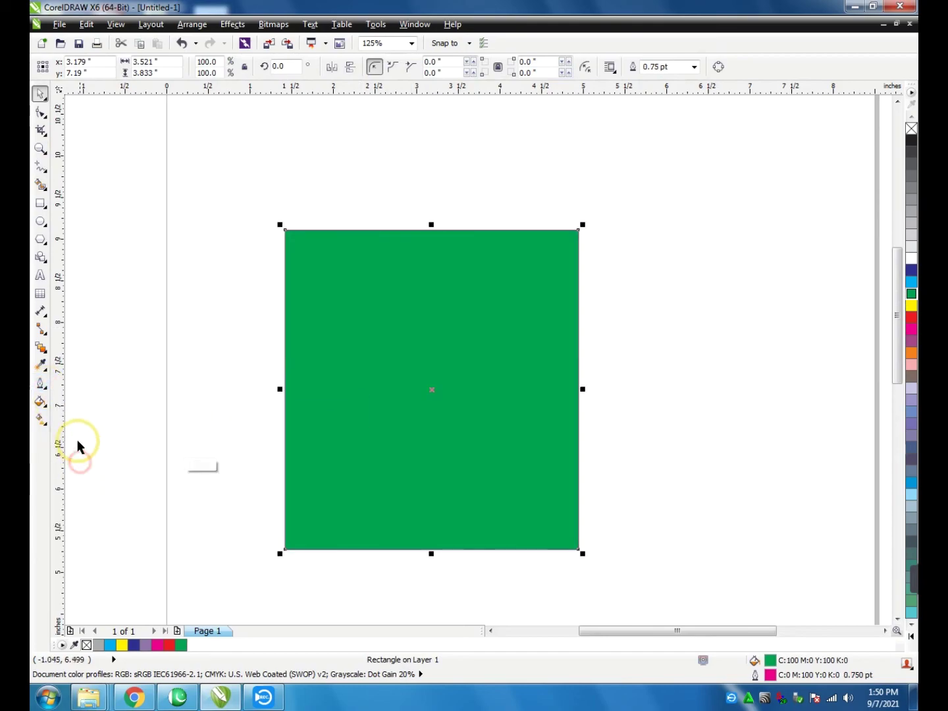
left_click(40, 384)
left_click(79, 495)
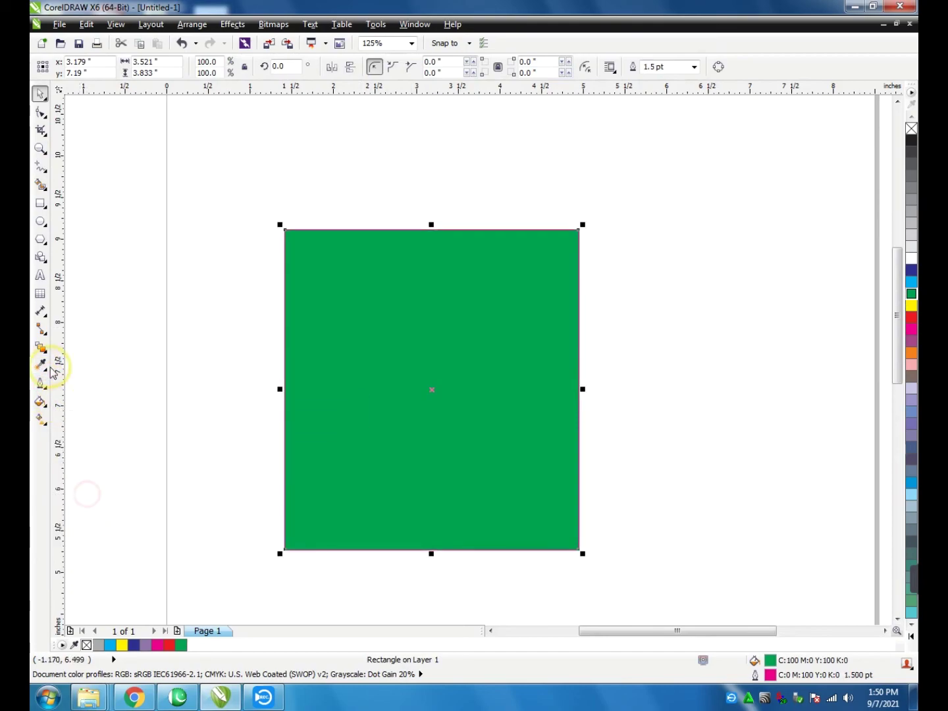
left_click(46, 389)
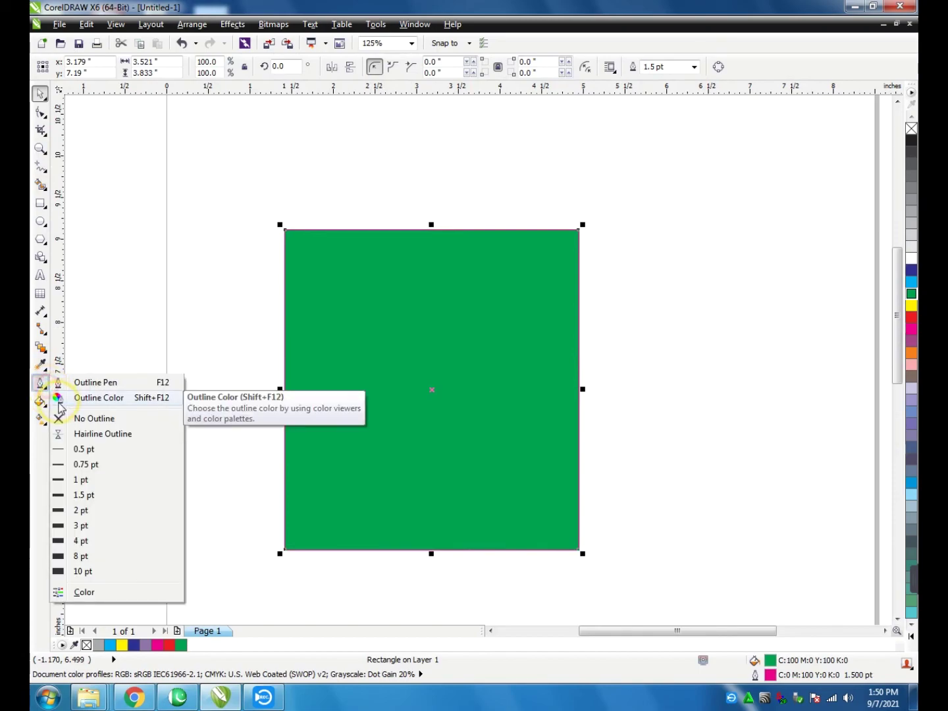
left_click(83, 525)
left_click(48, 389)
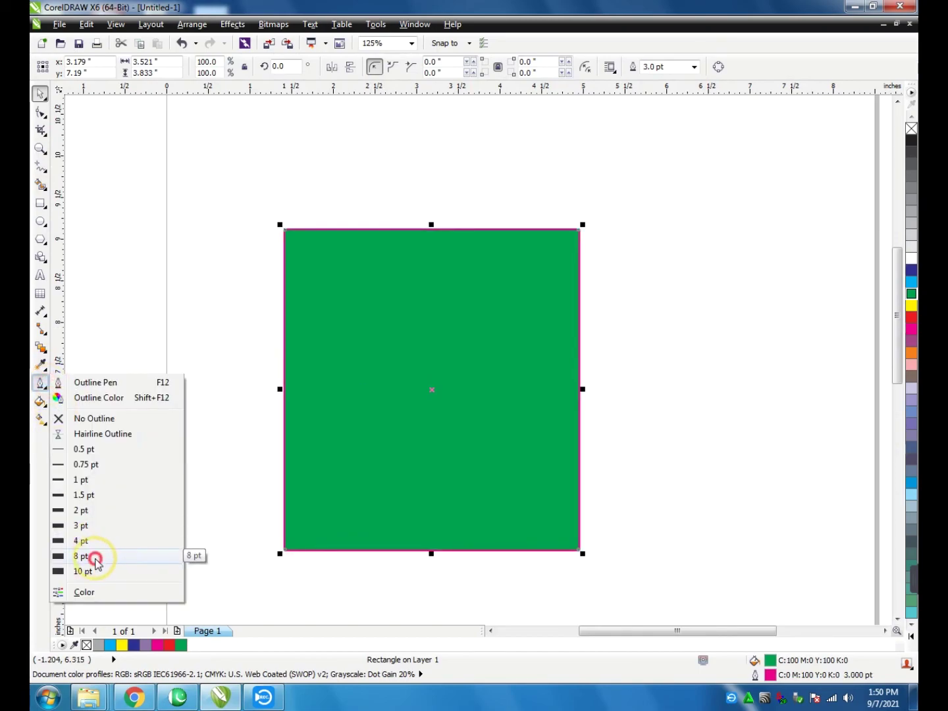
left_click(96, 561)
left_click(46, 390)
left_click(41, 400)
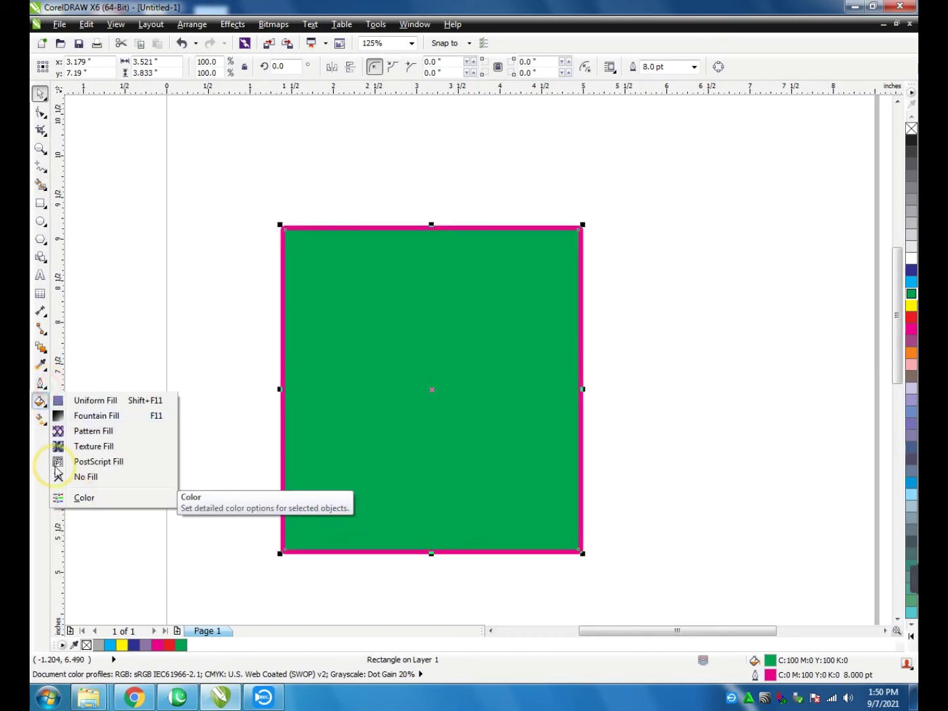
left_click(41, 384)
left_click(81, 570)
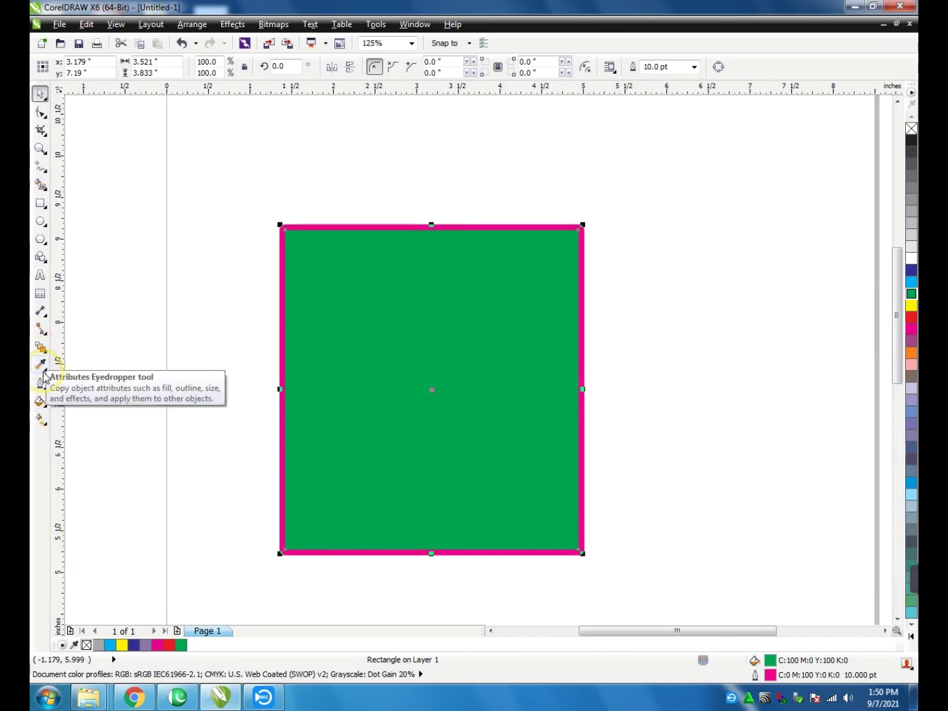
Step: Change the rectangle's outline color to Blue (C100 M100 Y0 K0) from the CMYK palette
left_click(46, 388)
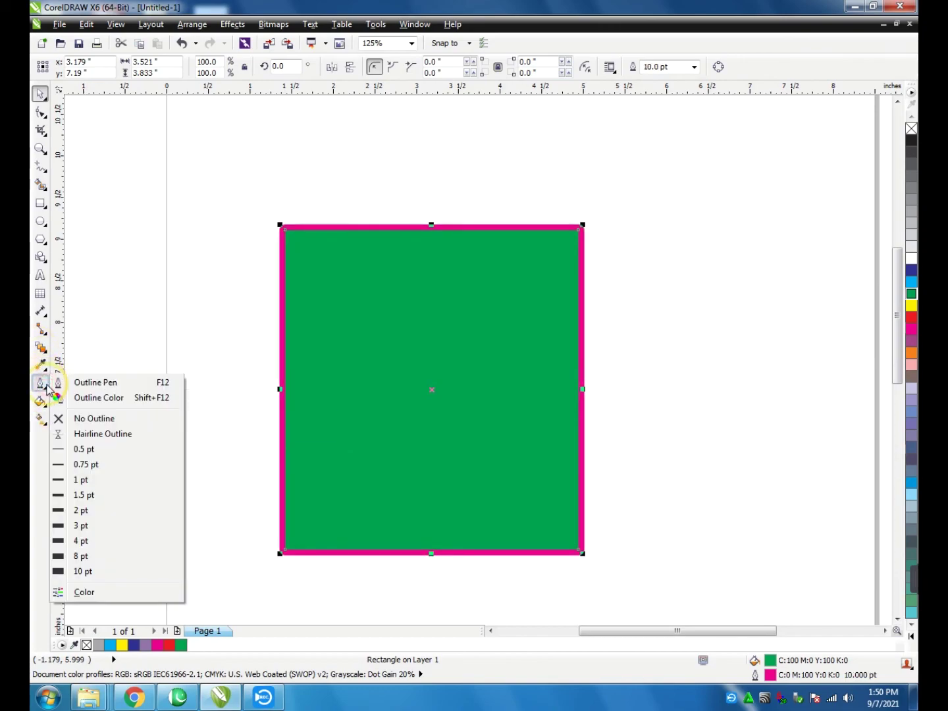
left_click(88, 400)
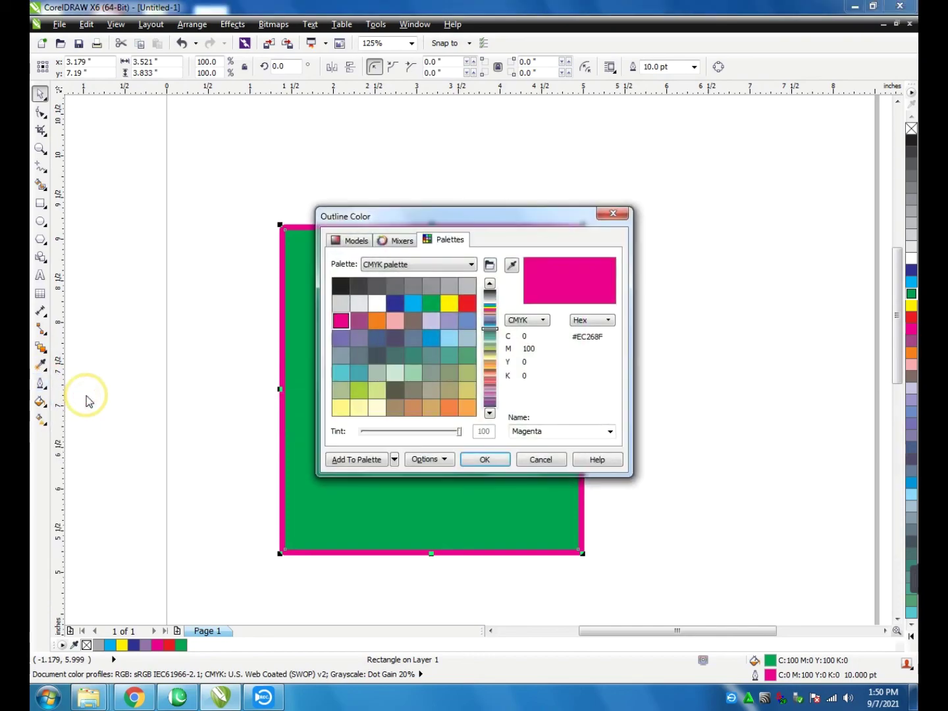
left_click(394, 305)
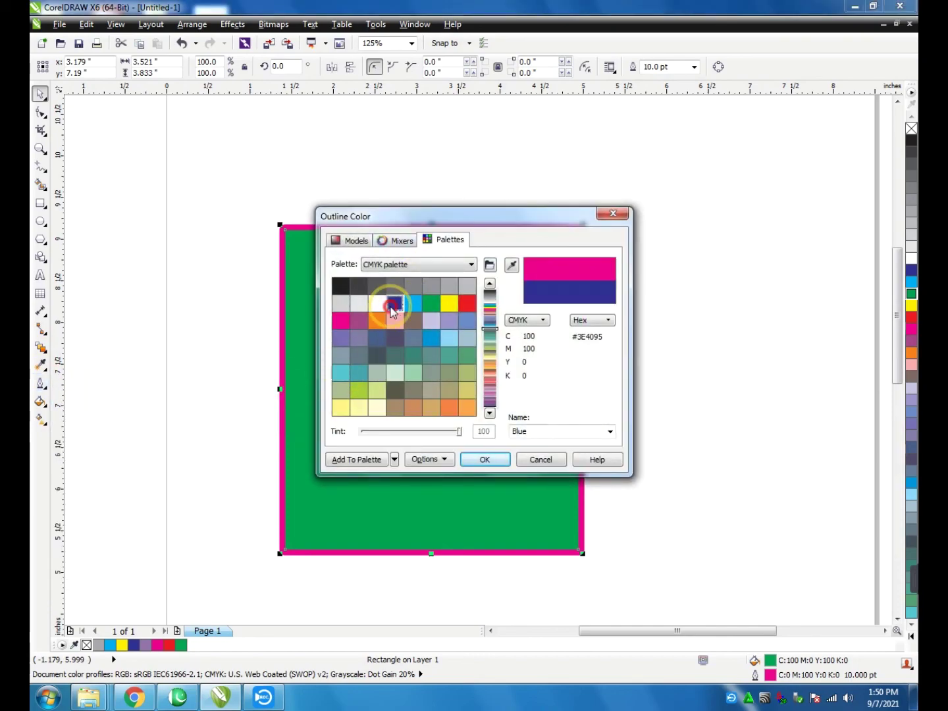
left_click(479, 461)
left_click(224, 385)
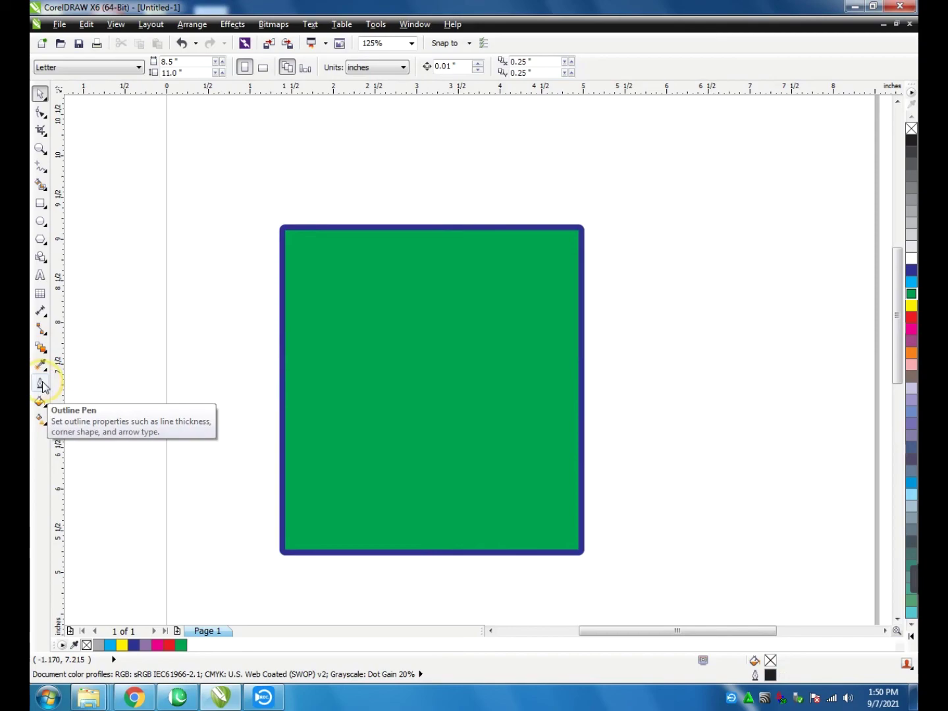
left_click(49, 390)
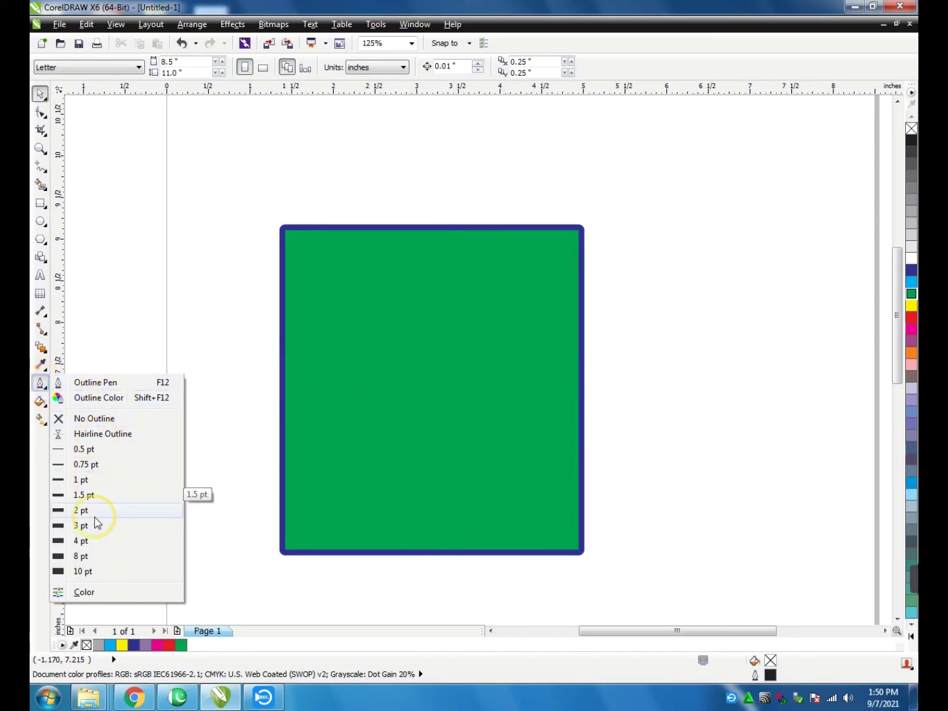
left_click(86, 435)
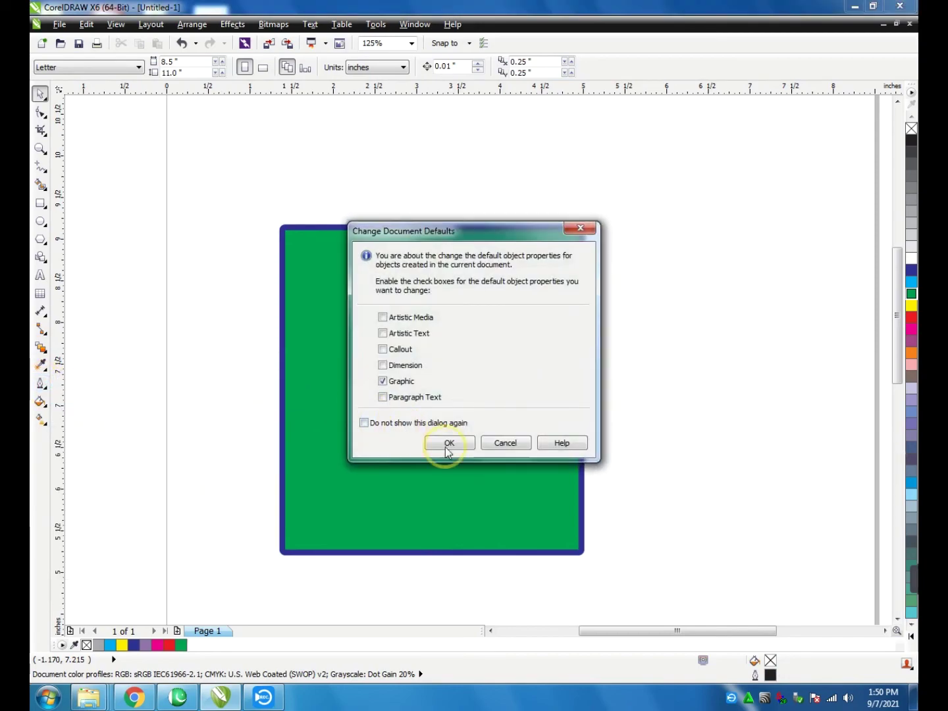
left_click(507, 443)
Step: Give the rectangle a hairline outline and inspect the line at its upper-left corner
left_click(359, 420)
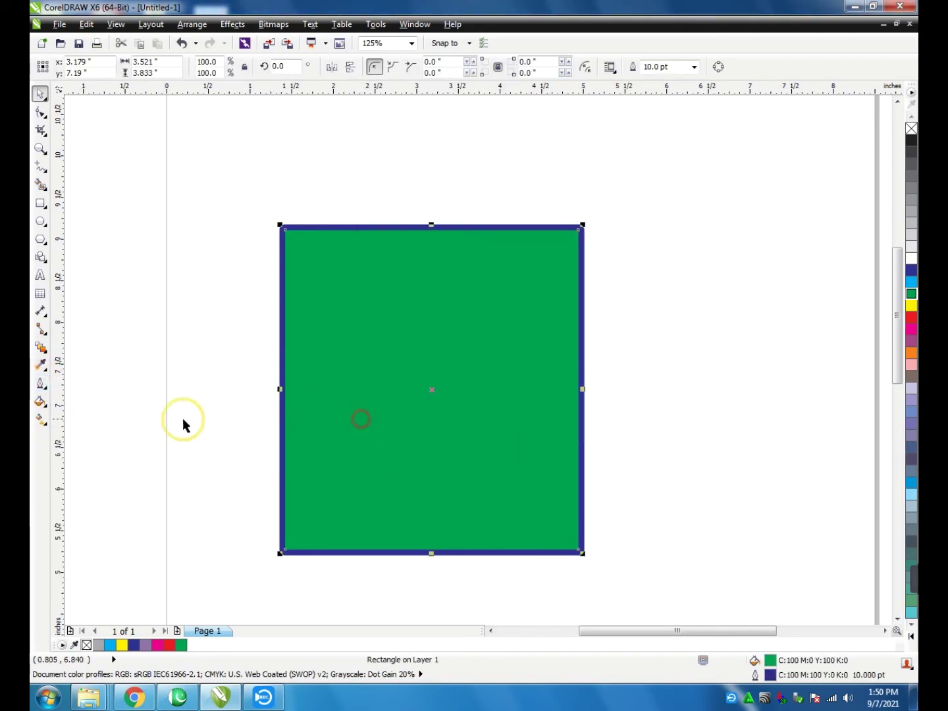
left_click(40, 382)
left_click(83, 435)
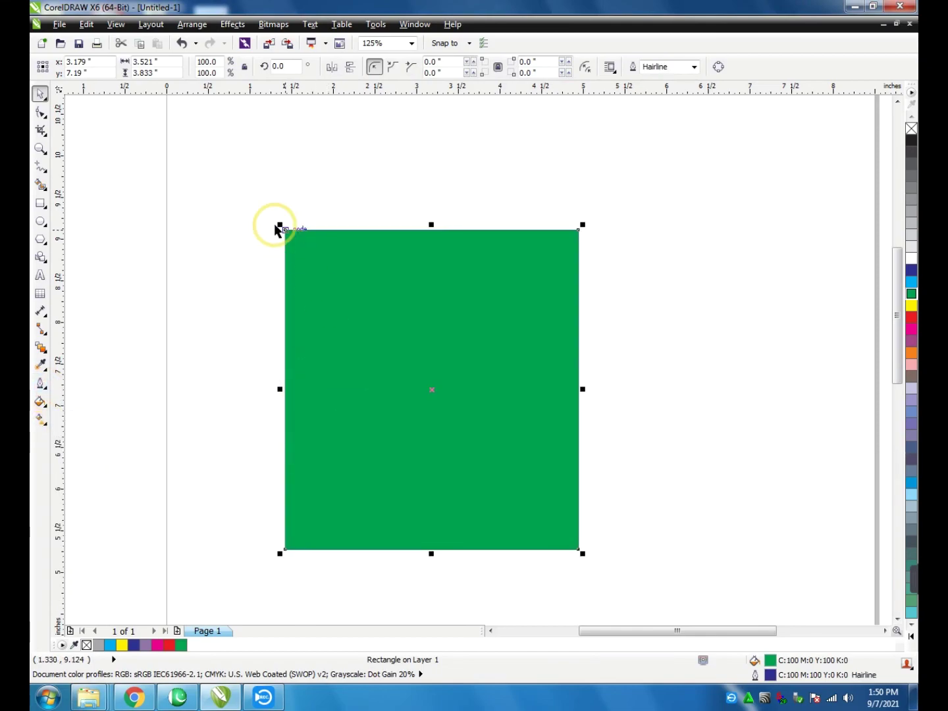
key("z")
left_click_drag(262, 215, 356, 265)
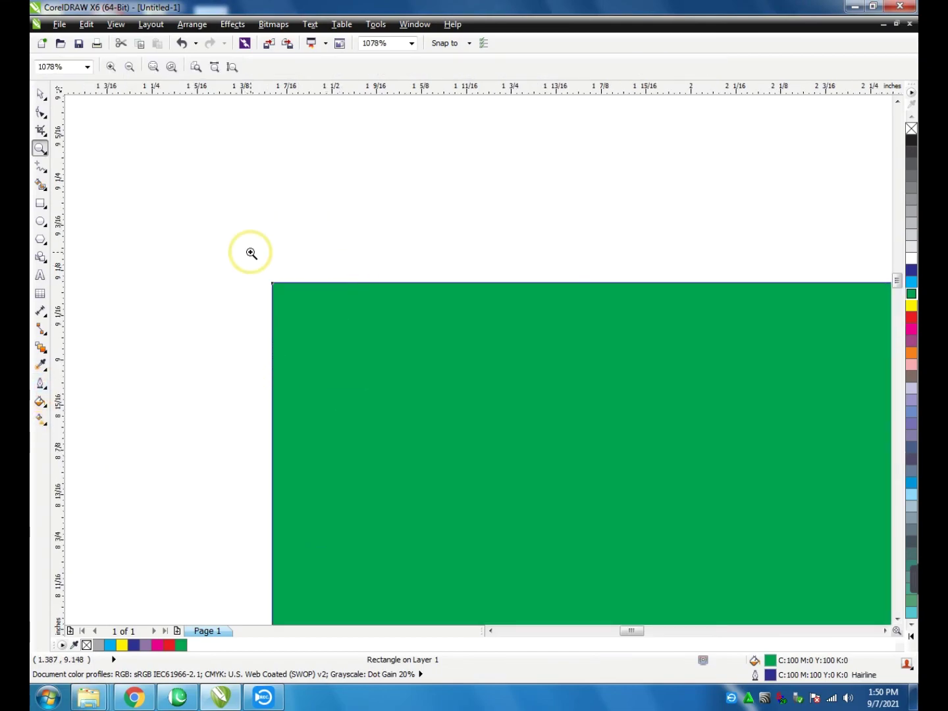
left_click_drag(253, 253, 341, 336)
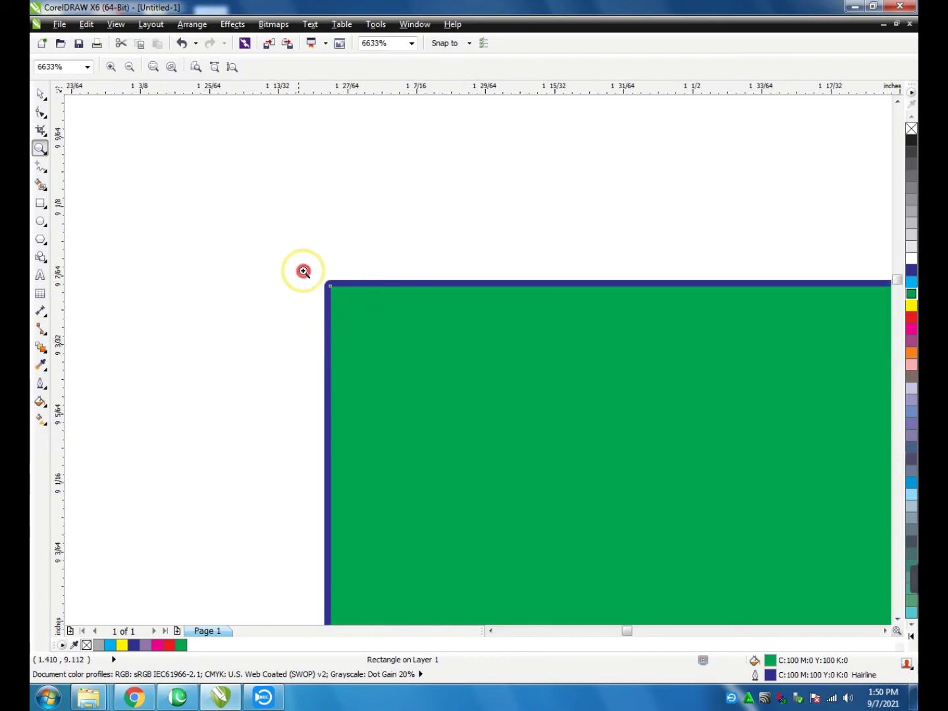
Step: Inspect the hairline outline at the rectangle's upper-left corner, and move the rectangle to about X 3.37, Y 7.57 inches
left_click_drag(305, 272, 399, 339)
right_click(220, 273)
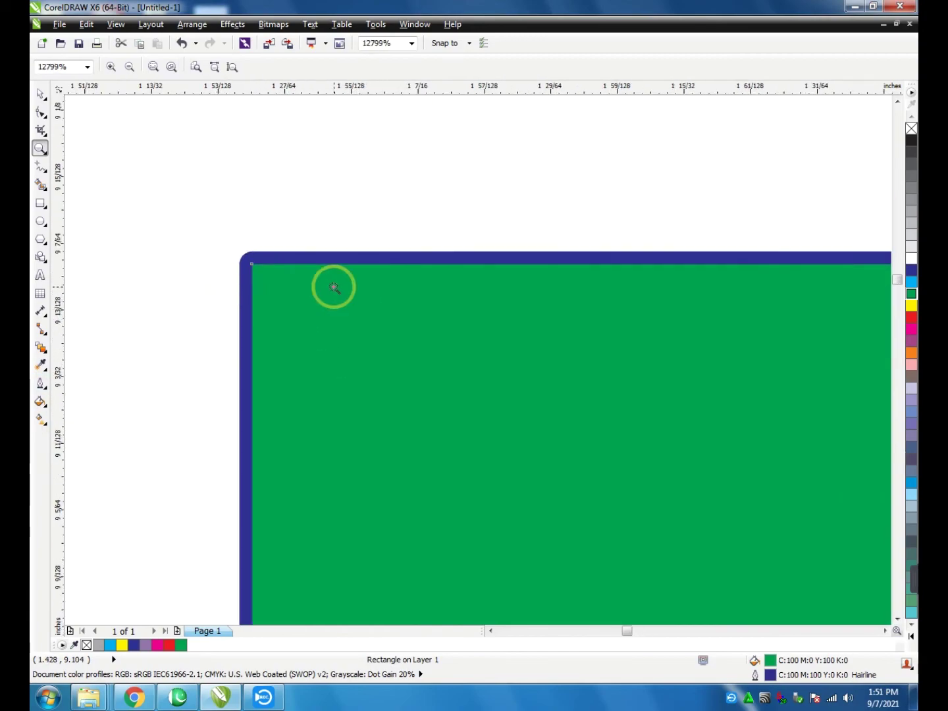
right_click(335, 286)
right_click(244, 324)
right_click(289, 356)
right_click(391, 417)
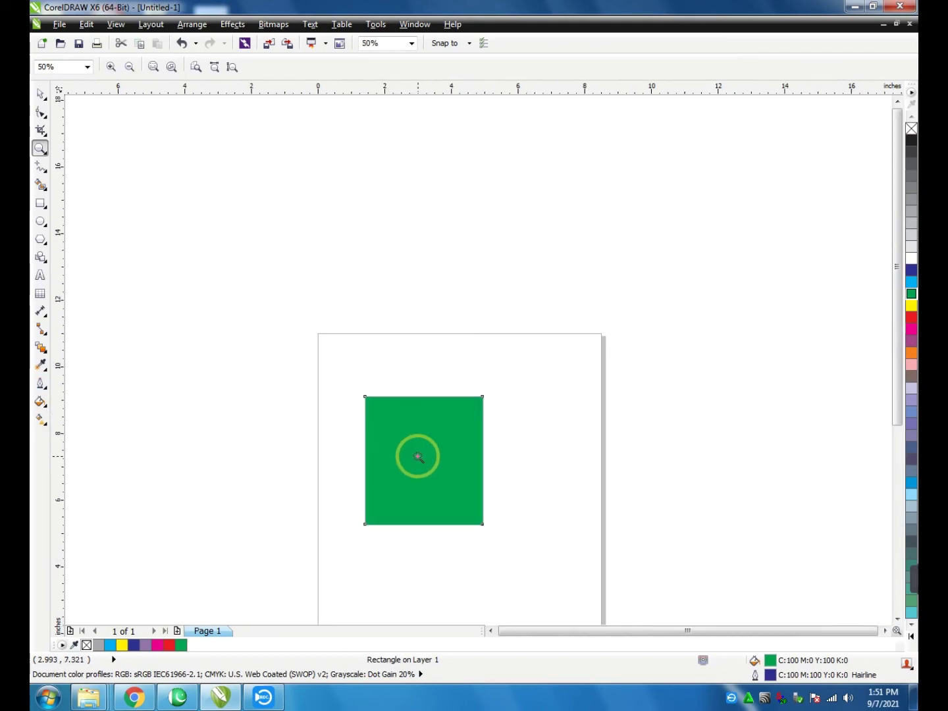
key("space")
left_click_drag(419, 431, 438, 455)
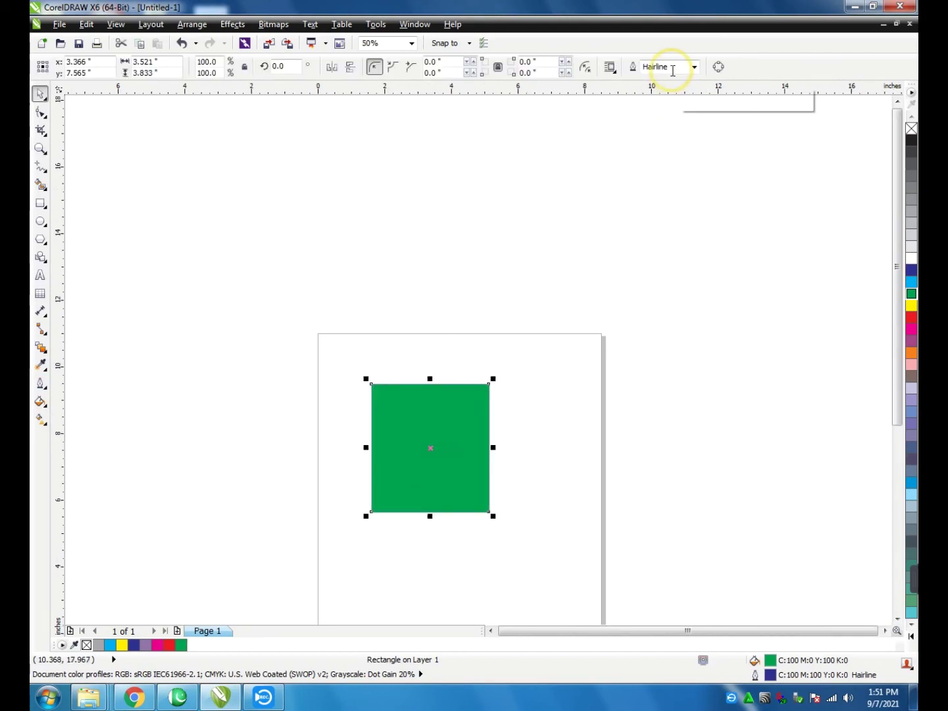
Step: Set the rectangle's outline width to 4.0 pt and inspect the outline at its upper-left corner
left_click(695, 67)
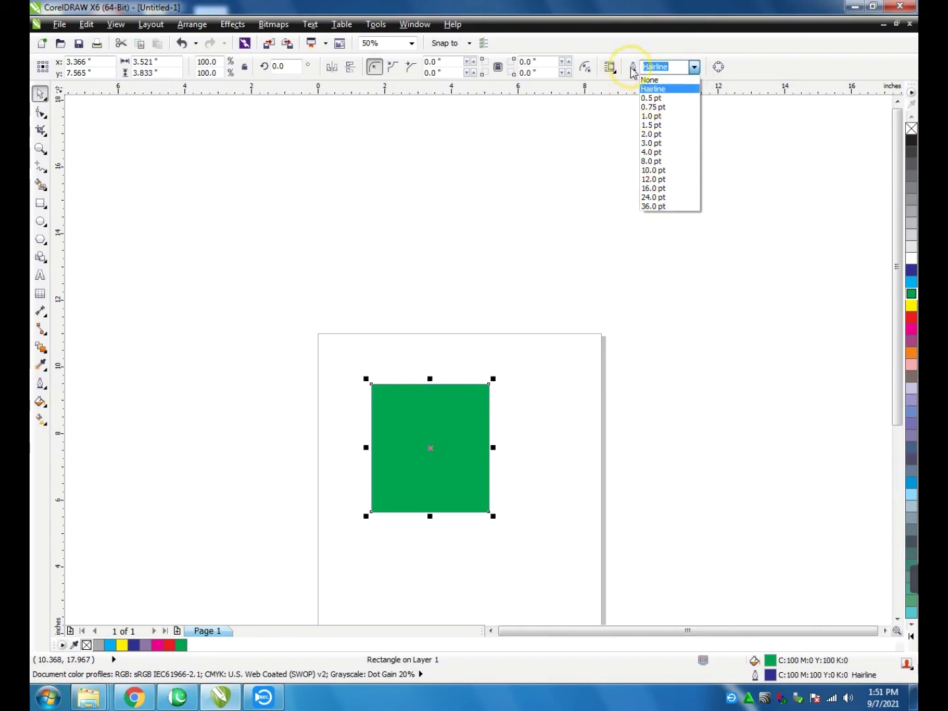
left_click(662, 154)
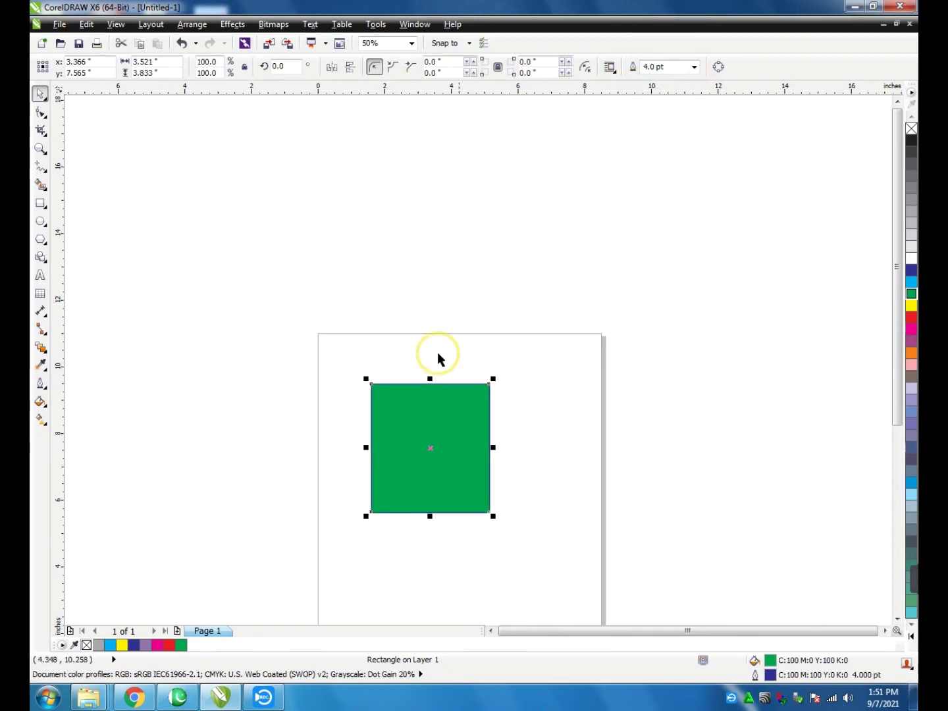
left_click(356, 379)
key("z")
double_click(383, 388)
right_click(316, 343)
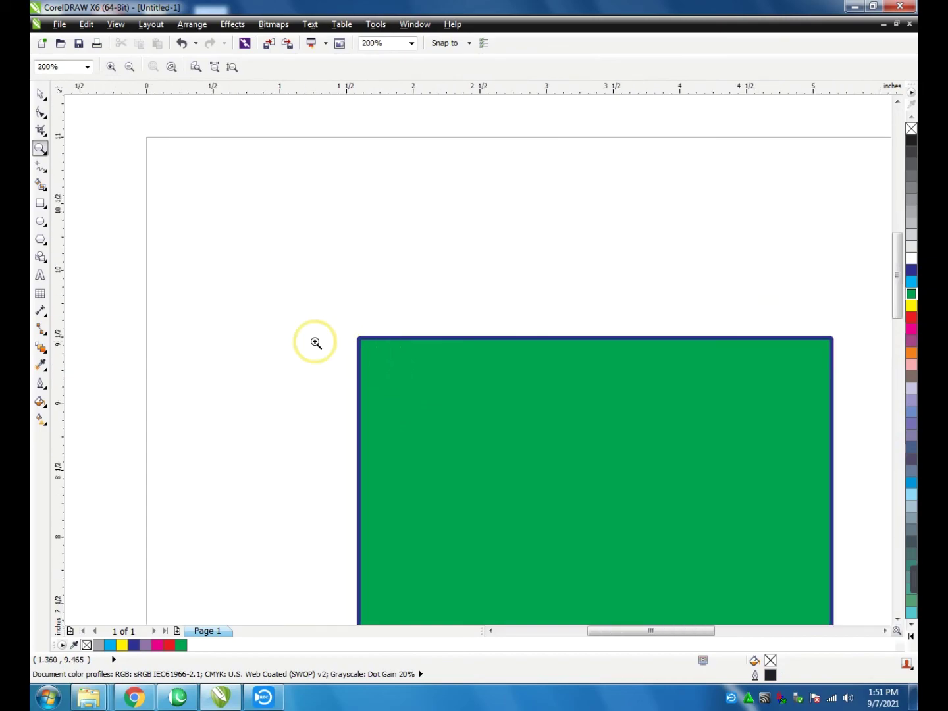
scroll(317, 342, "down", 2)
Step: Select the green rectangle and delete it from the page
key("space")
left_click(383, 415)
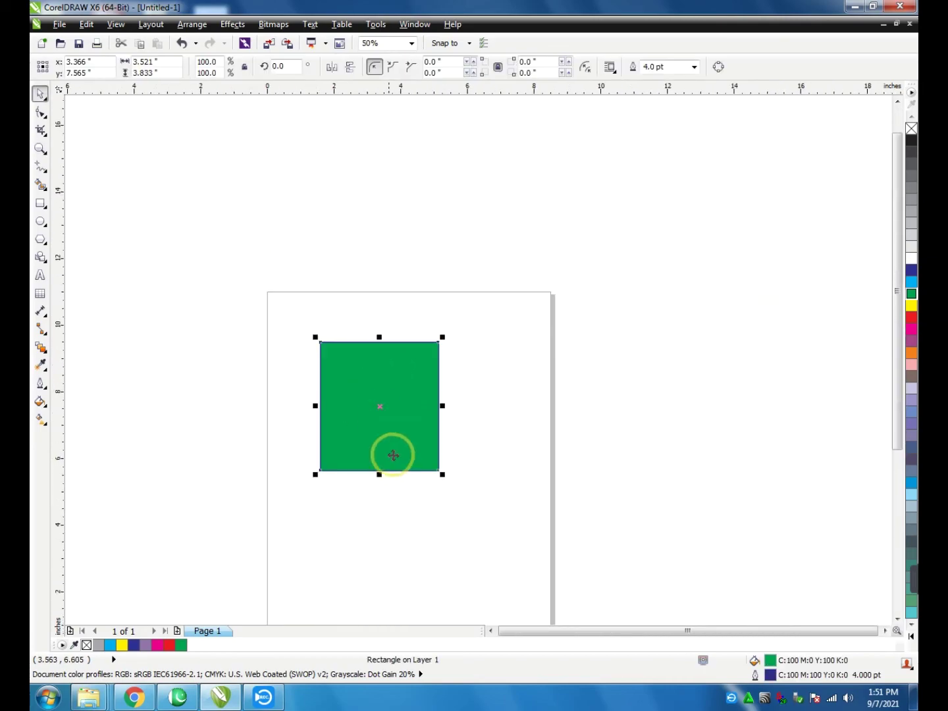
key("Delete")
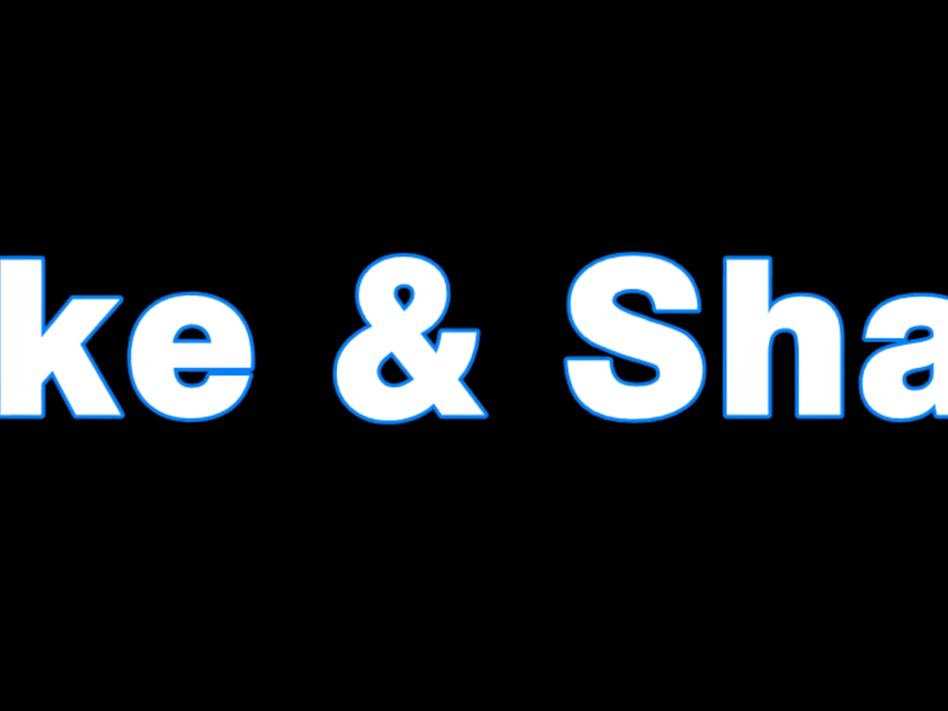